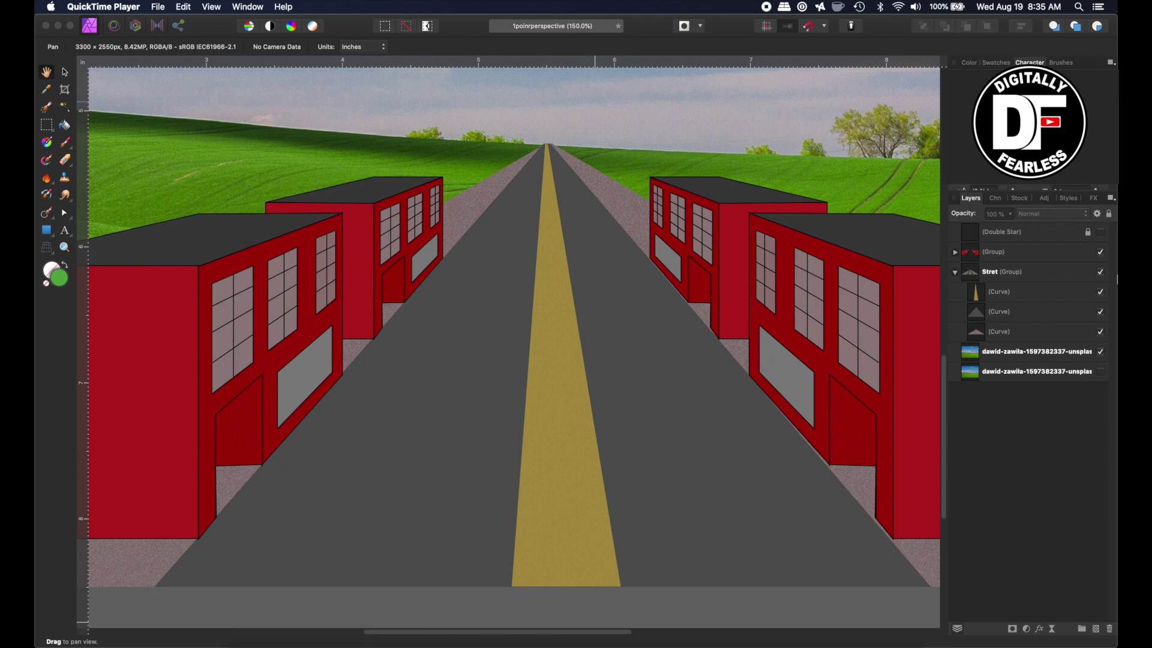
Step: Hide the other building, then centre and fit the view so only the right-side red building shows
click(954, 272)
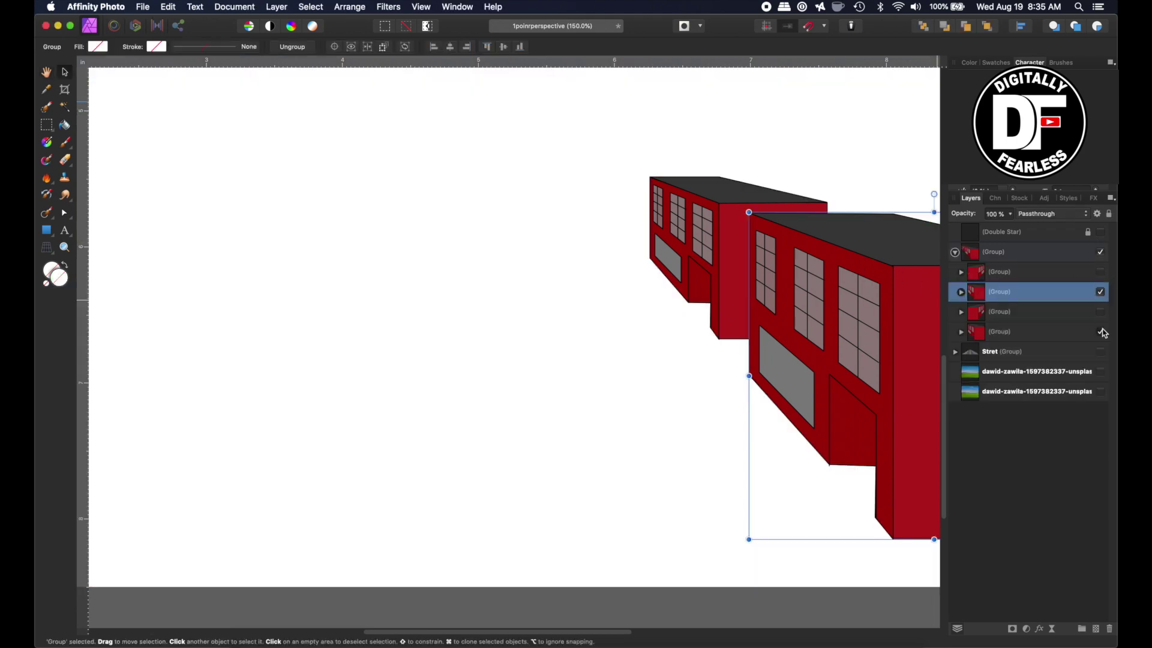
click(1100, 331)
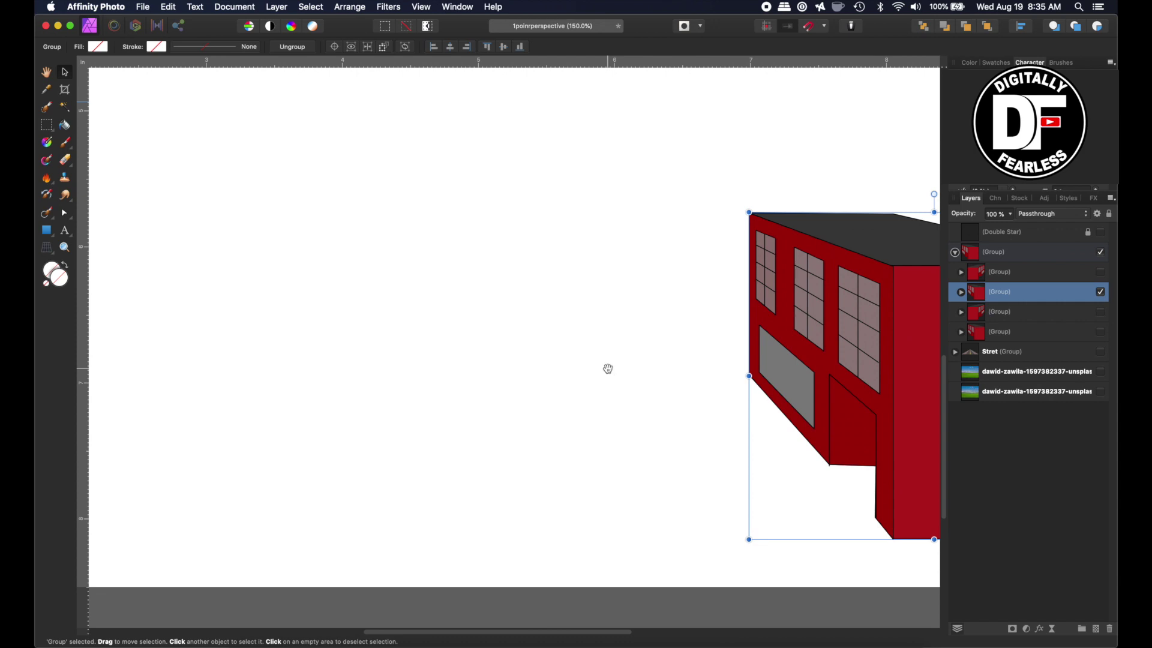
drag(607, 368, 434, 376)
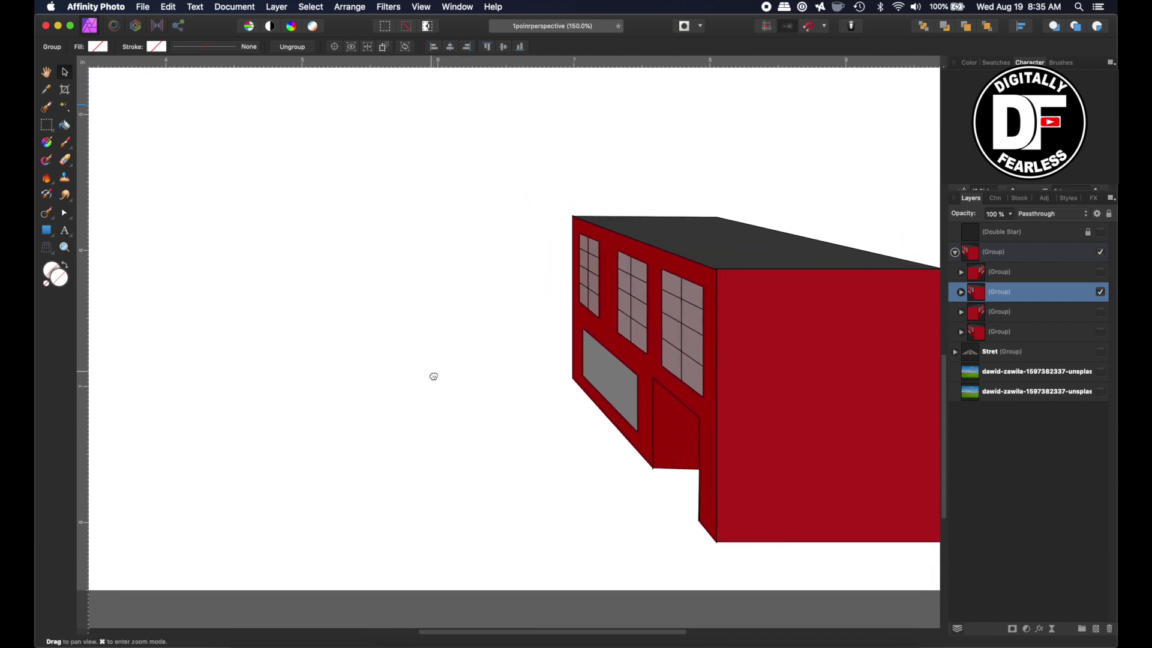
key(super+minus)
key(super+minus)
key(super+minus)
key(v)
key(super+d)
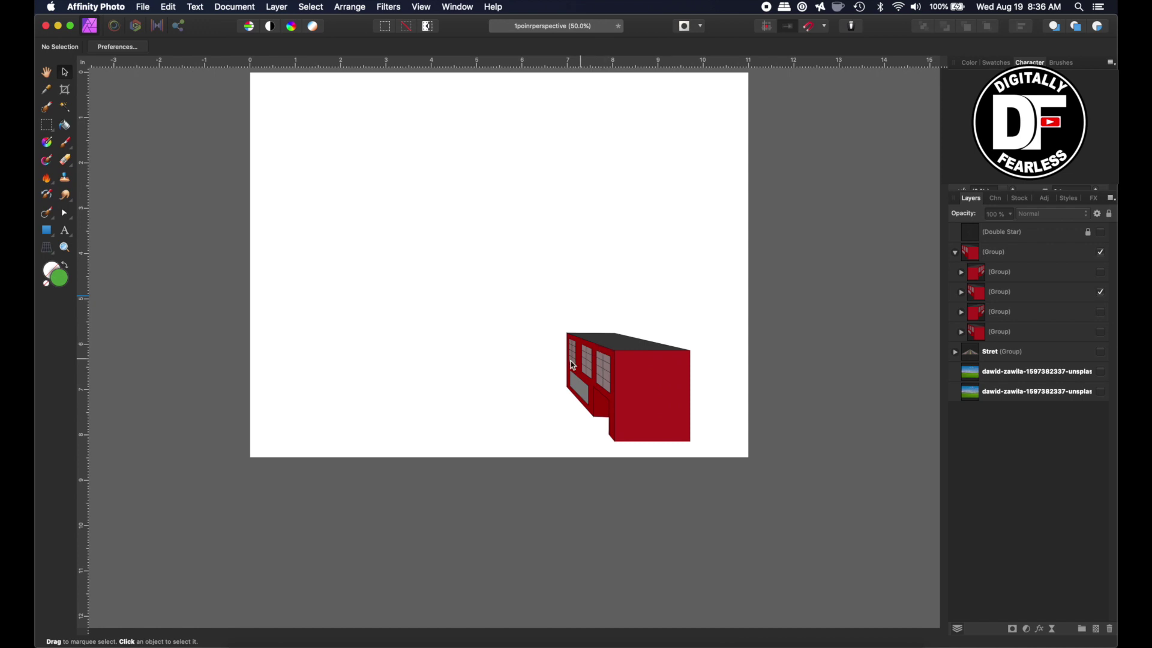
Step: Make the Double Star perspective guide layer visible and zoom to 100%
click(1101, 233)
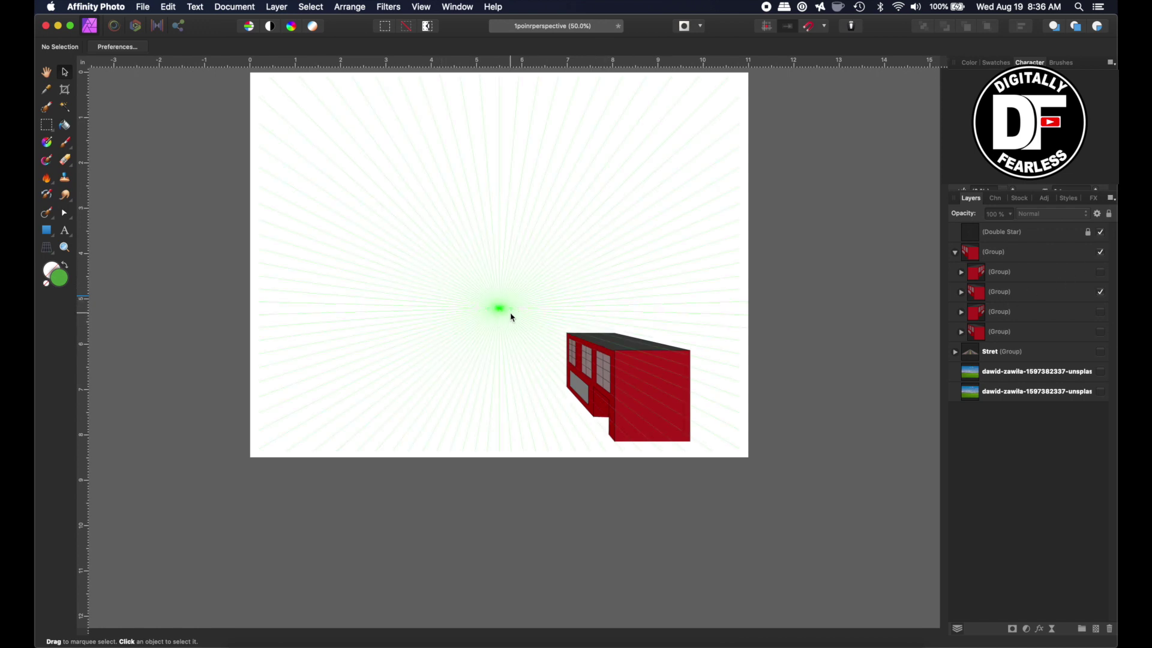
key(super+1)
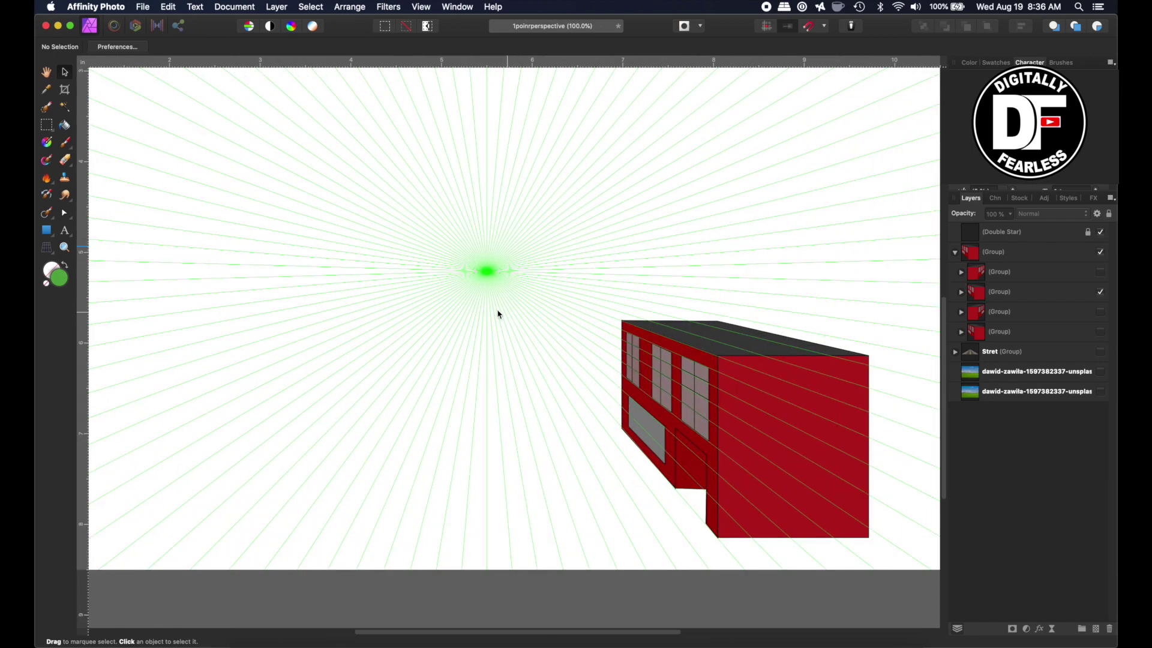
scroll(485, 242, up, 5)
scroll(485, 242, down, 5)
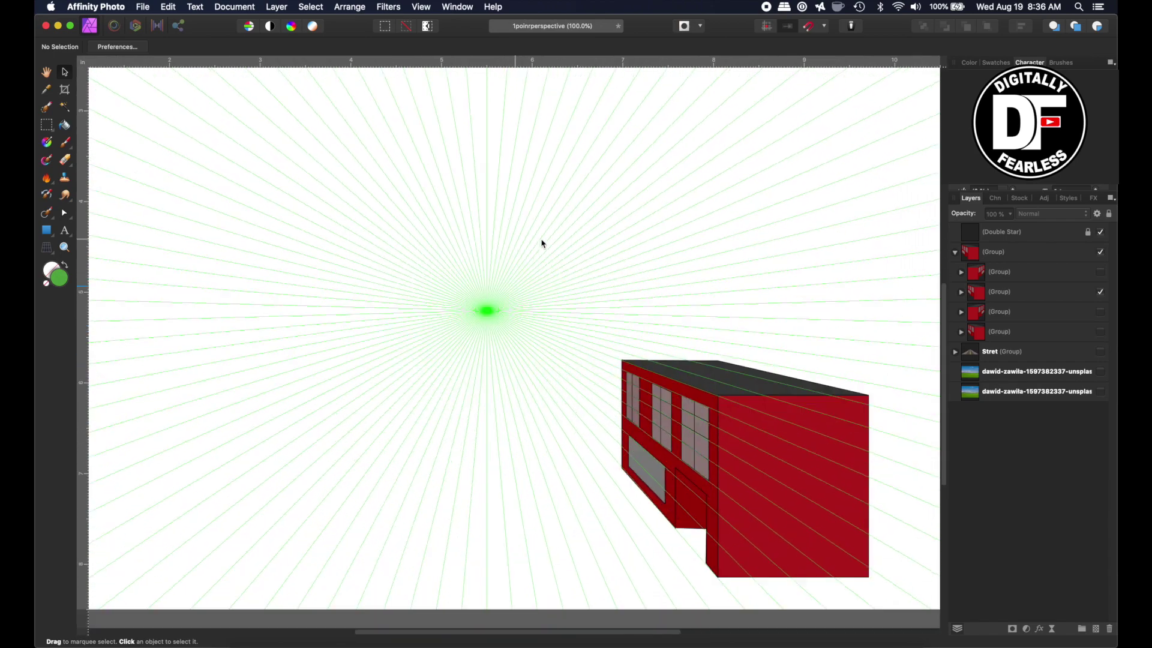
scroll(502, 255, up, 1)
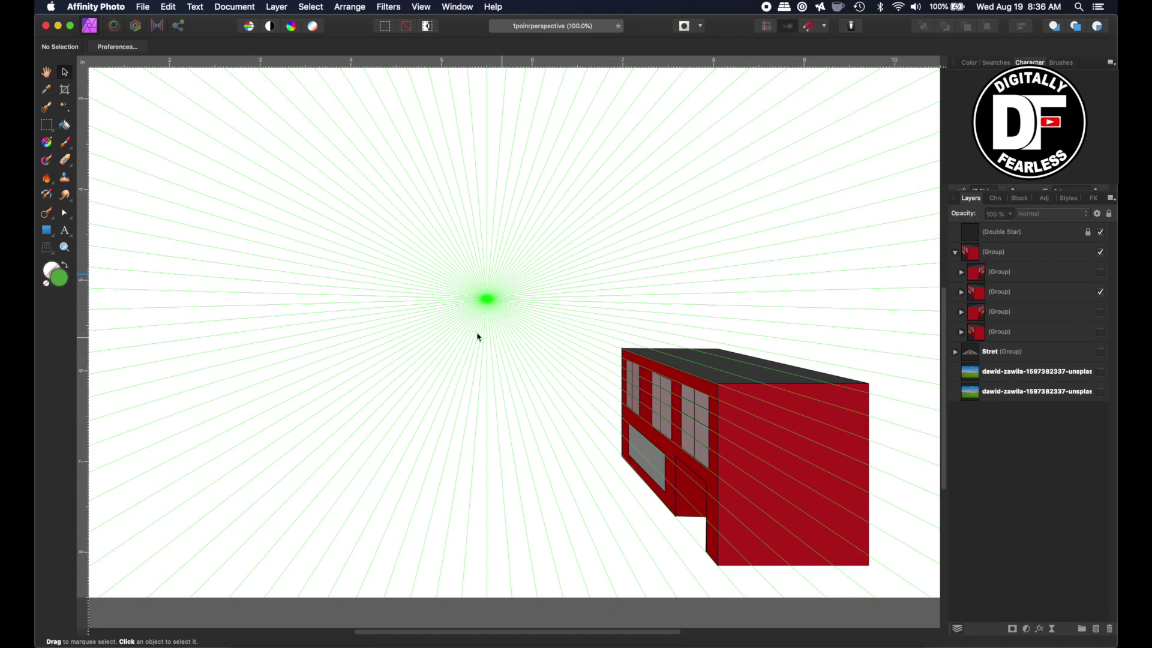
scroll(393, 312, up, 1)
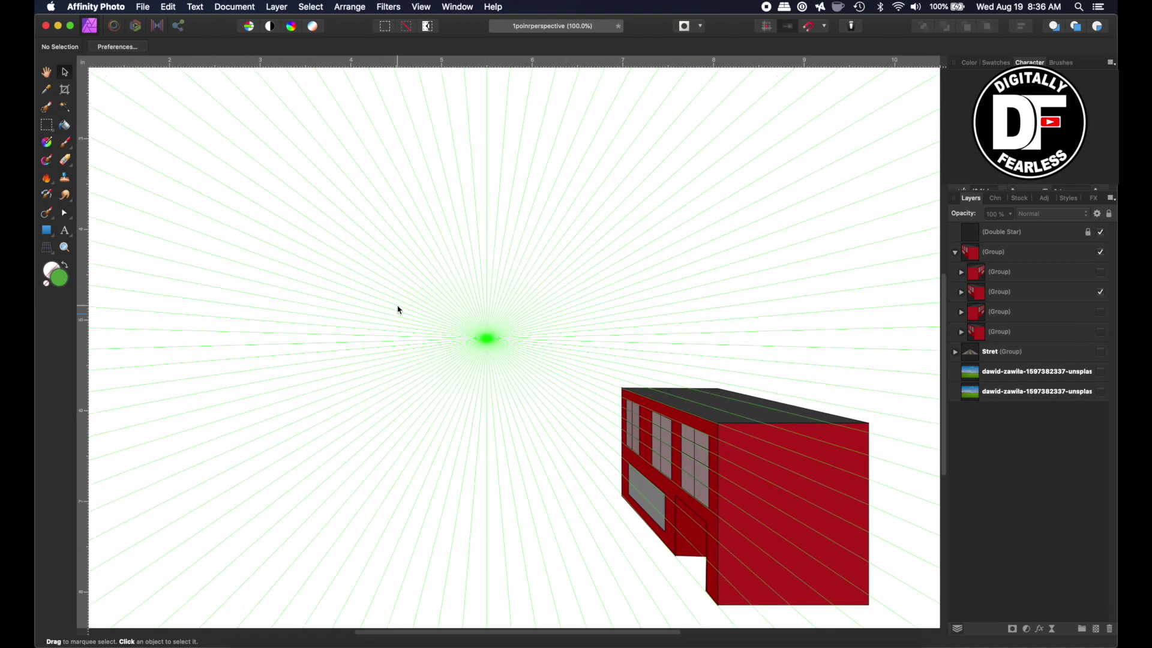
scroll(397, 309, down, 5)
scroll(397, 310, up, 3)
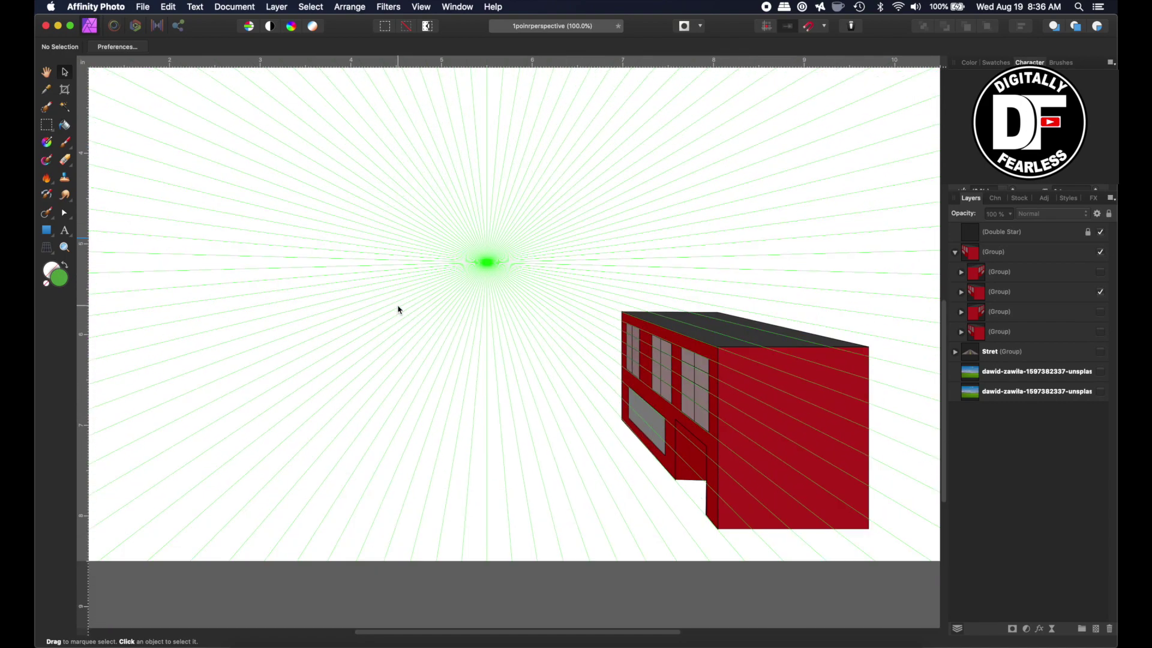
click(47, 230)
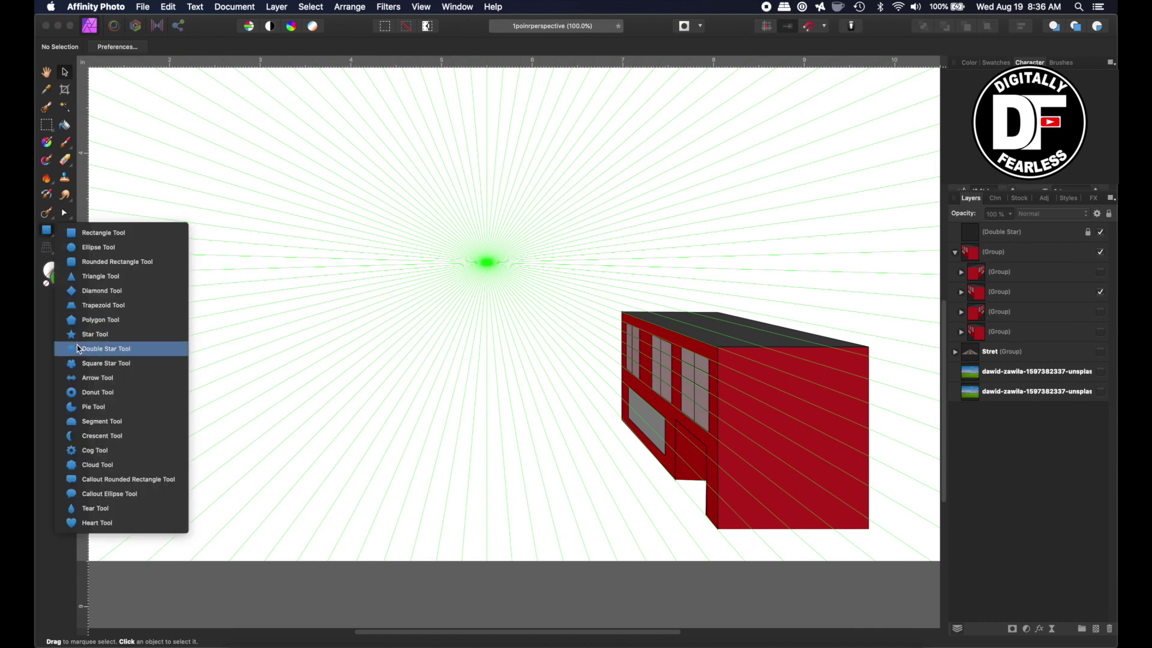
Step: Draw a double star from the vanishing point with a red outline and no fill
click(79, 349)
drag(487, 259, 756, 528)
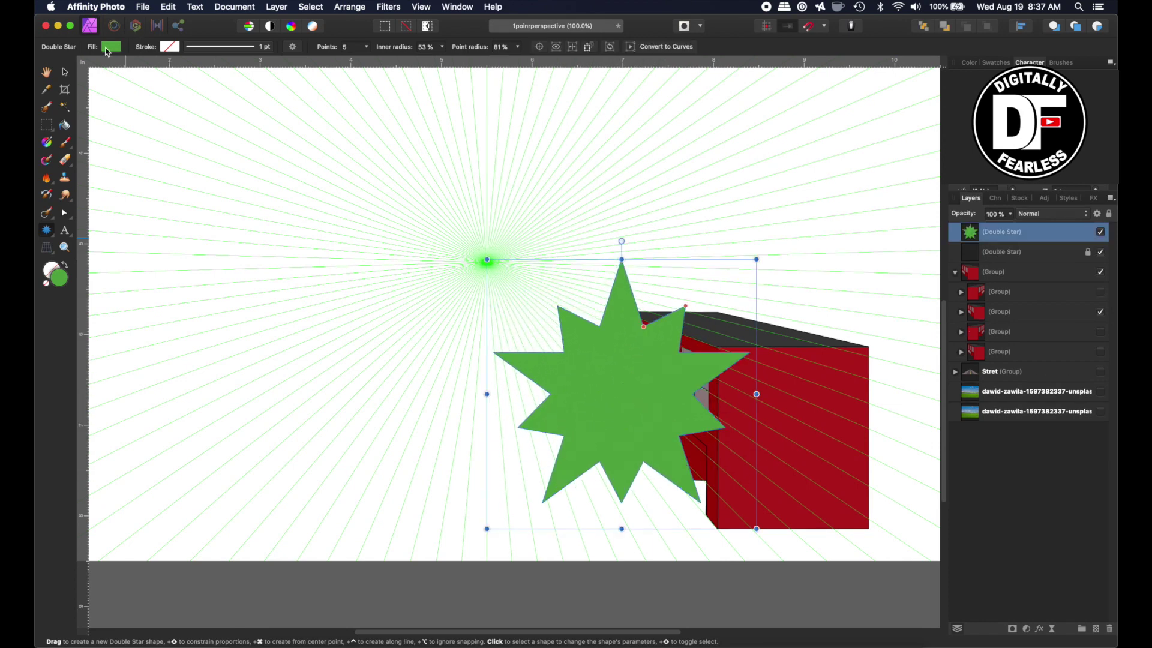
click(199, 50)
click(170, 47)
click(287, 125)
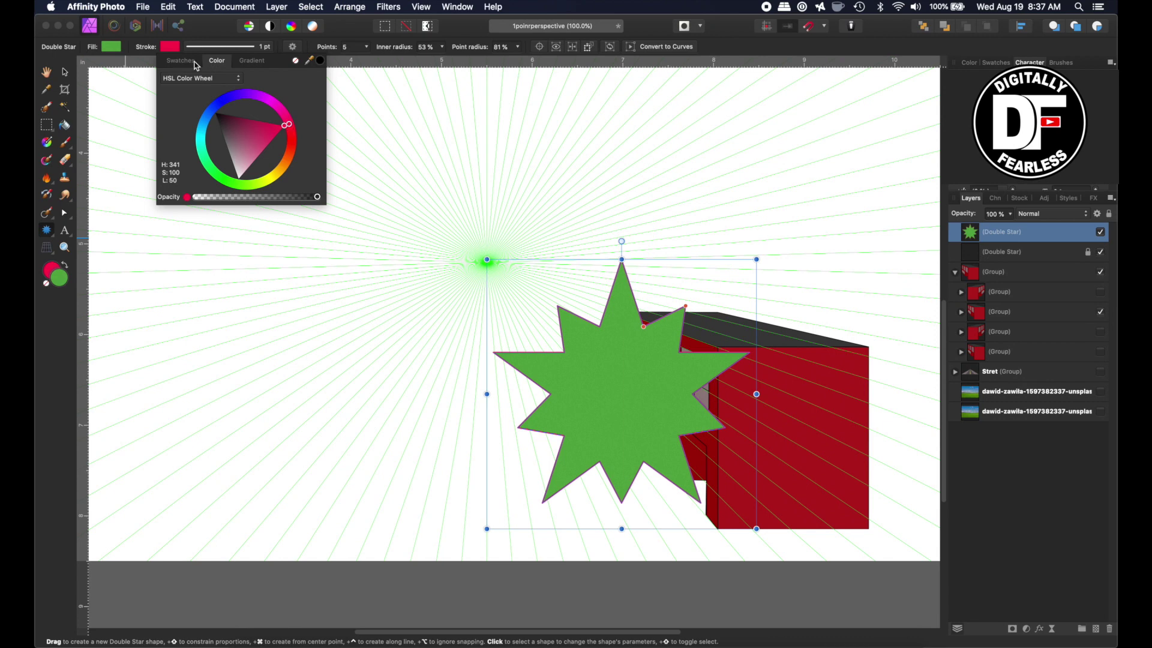
click(111, 46)
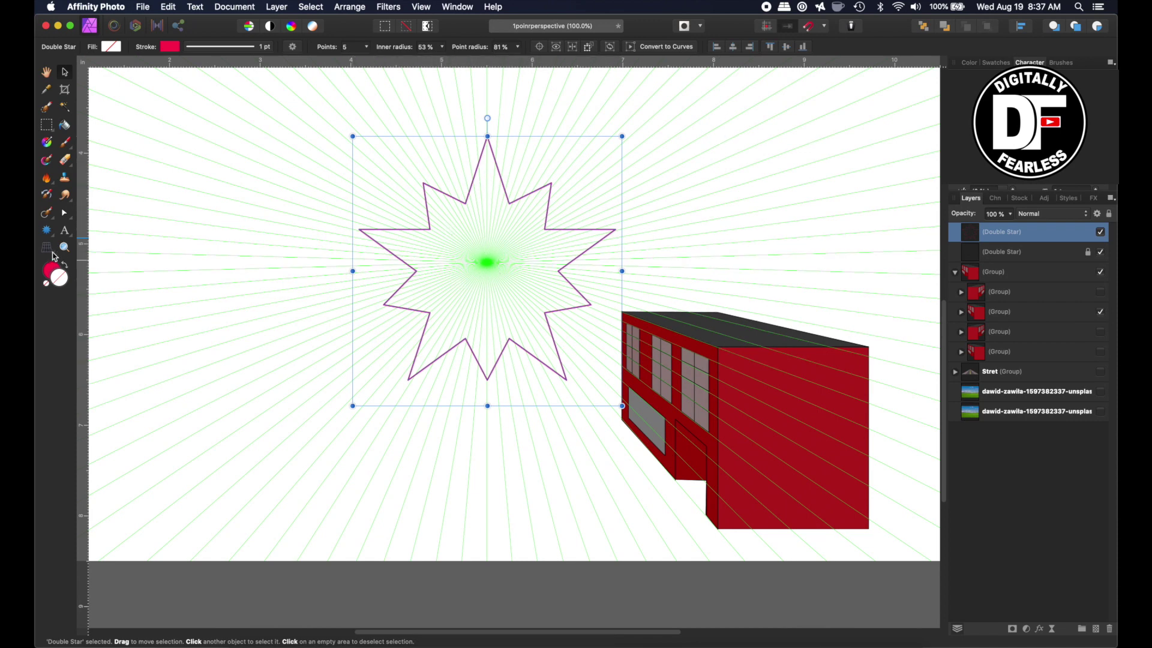
Step: Add a horizontal guide across the page and zoom to 150% around the star
key(super+minus)
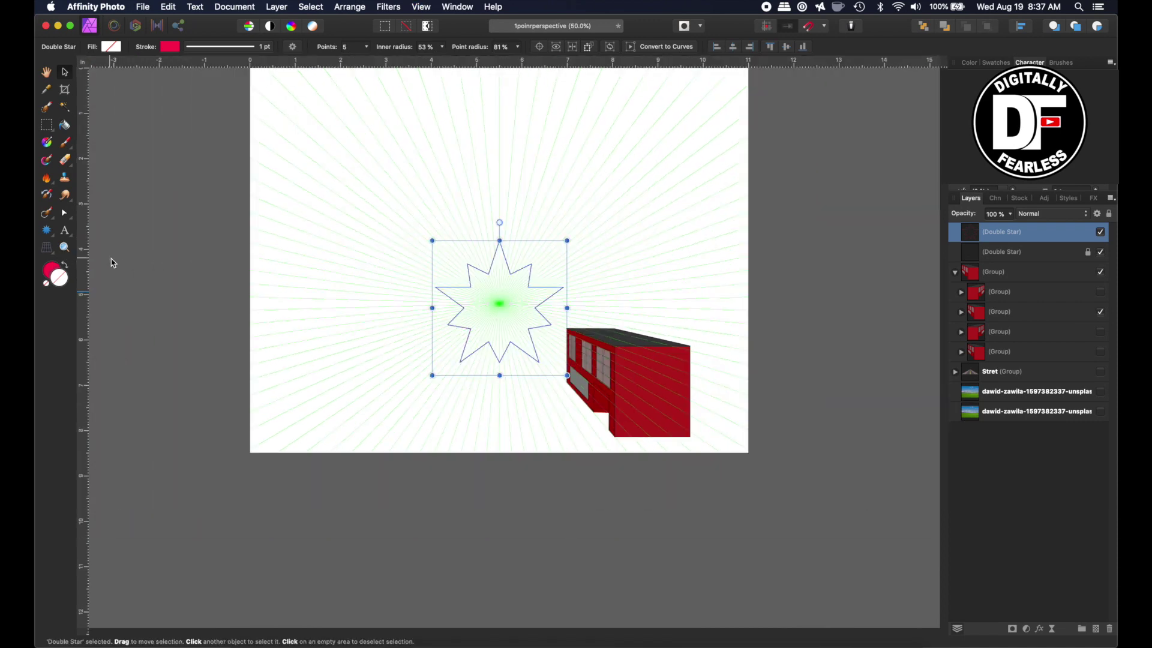
drag(290, 64, 290, 301)
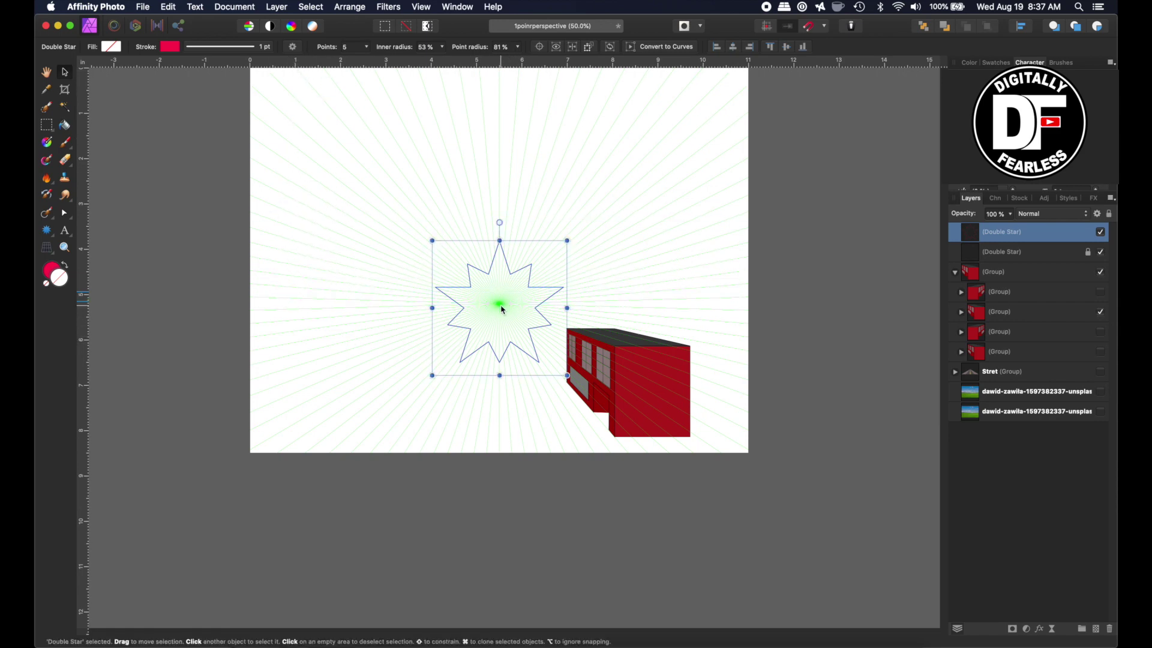
click(65, 247)
click(493, 298)
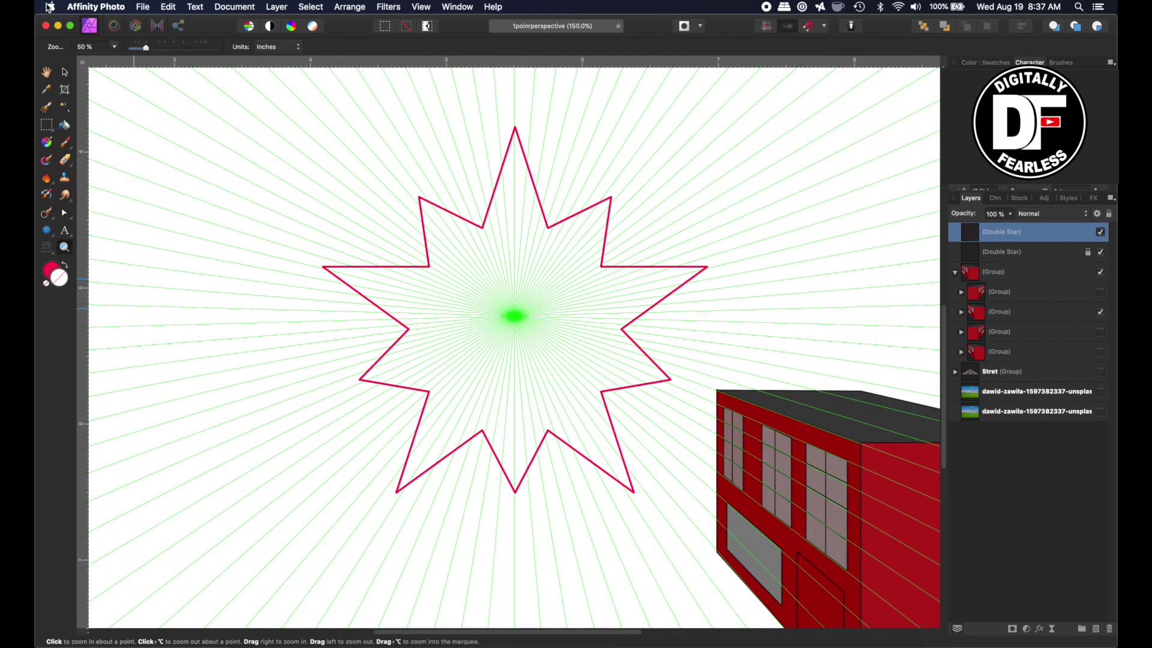
click(65, 71)
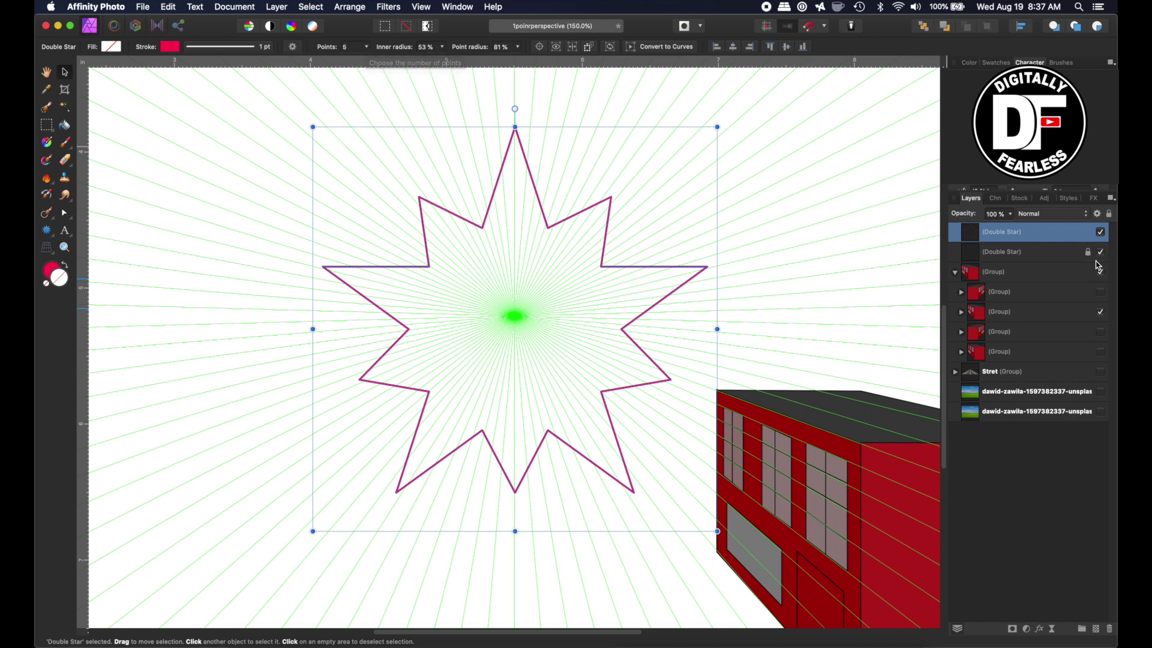
Step: Give the new star 47 points, 0% inner radius and 100% point radius, then enlarge it
click(1051, 253)
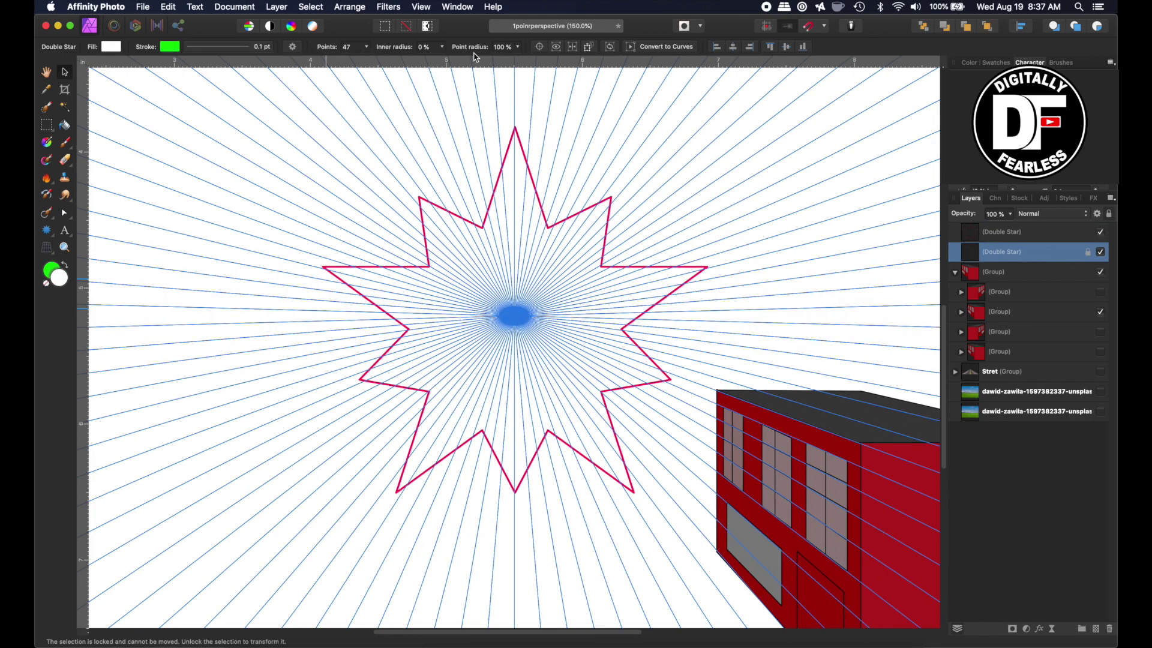
click(971, 238)
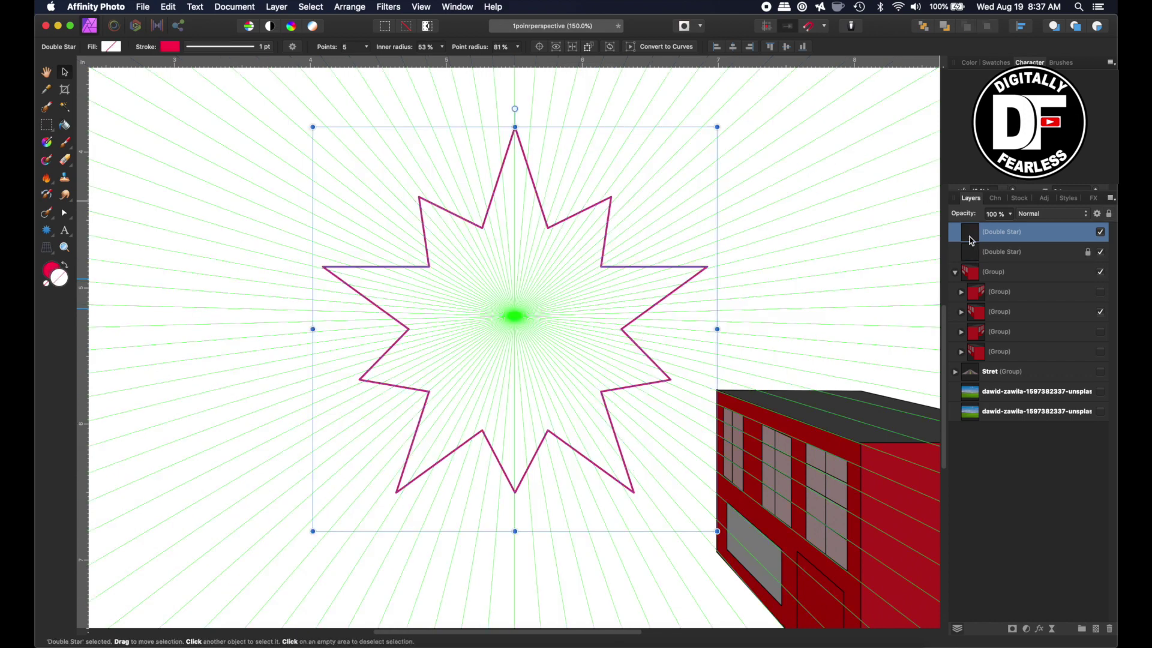
click(367, 48)
drag(369, 58, 458, 76)
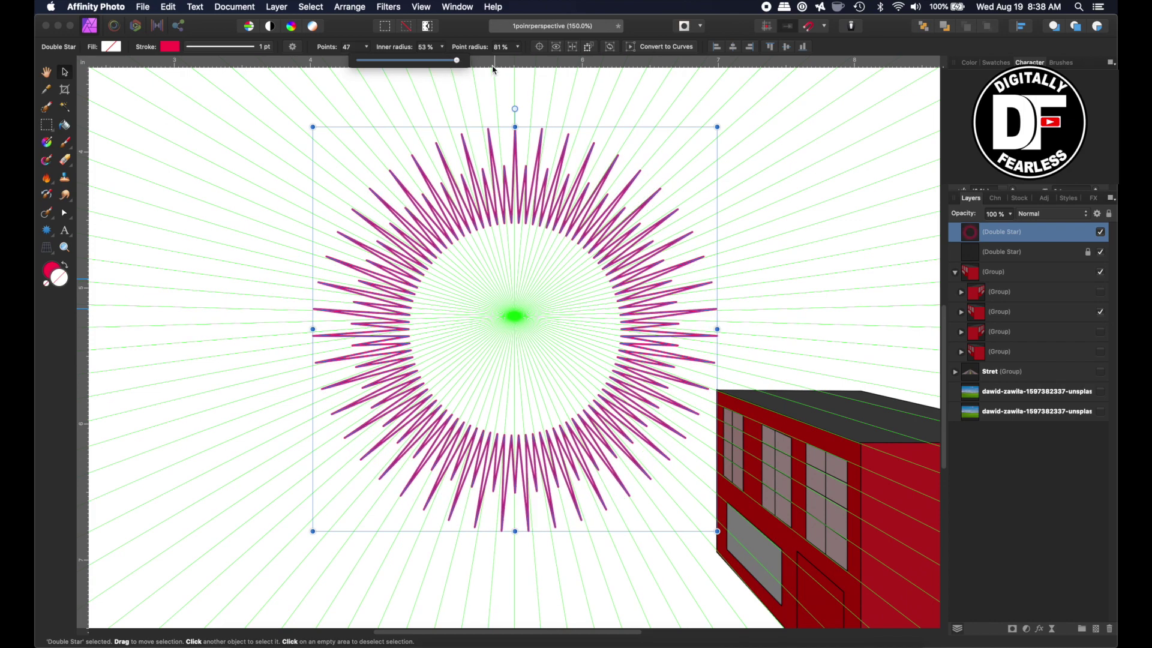
click(443, 47)
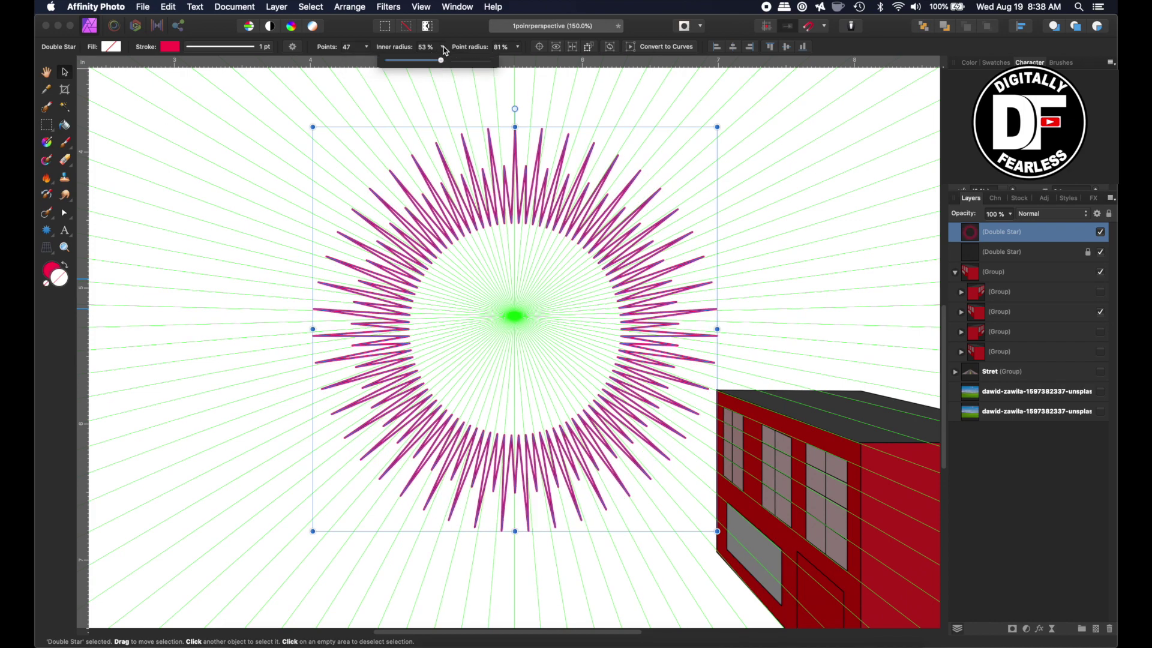
drag(441, 62, 390, 58)
click(517, 47)
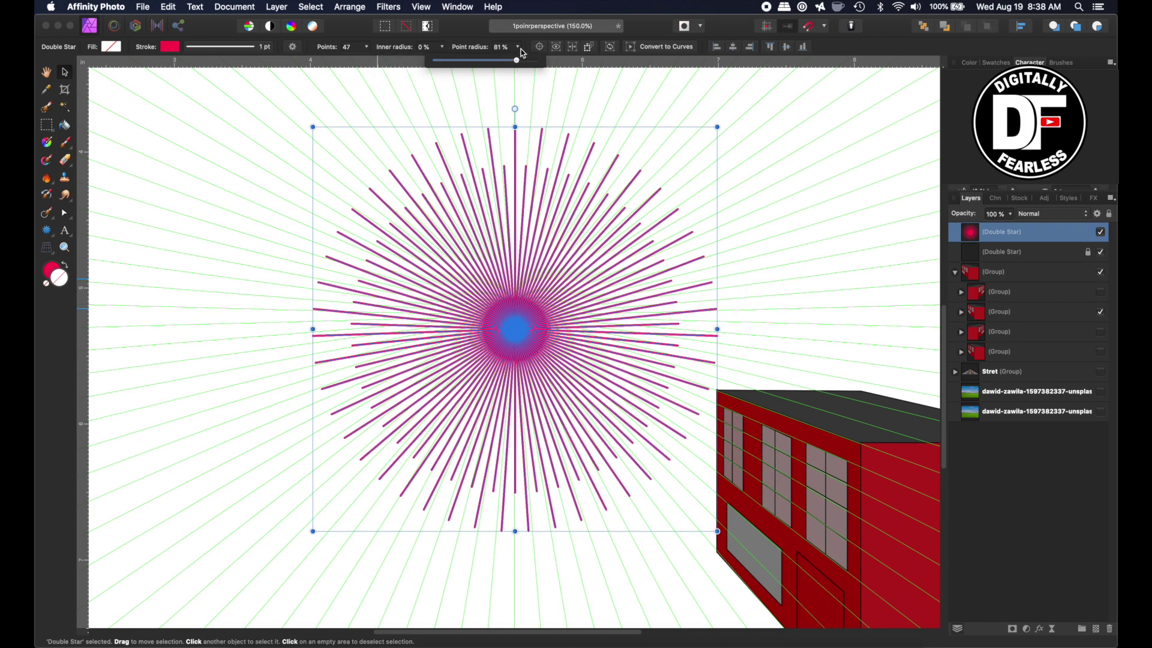
drag(517, 60, 537, 60)
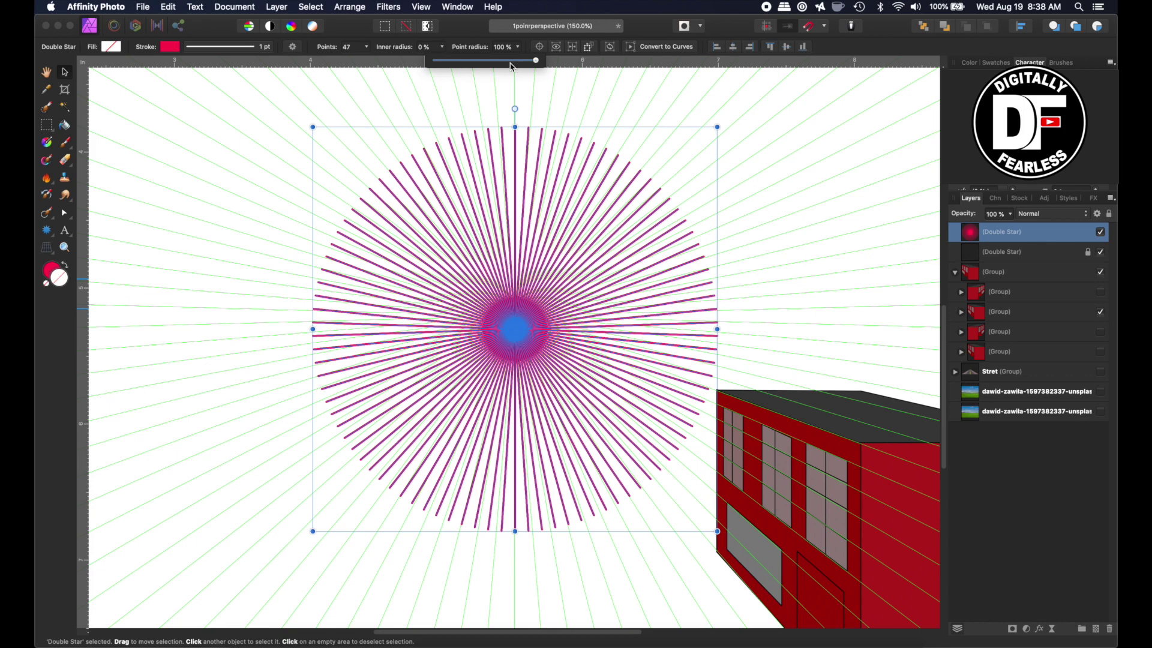
key(super+0)
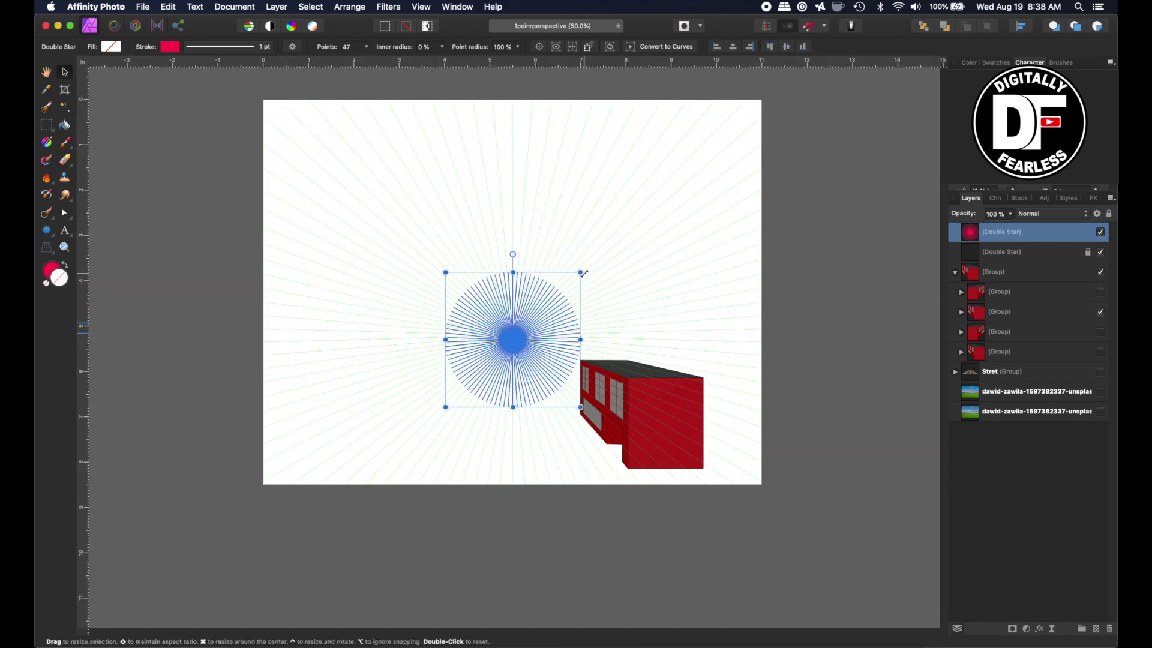
drag(583, 274, 833, 157)
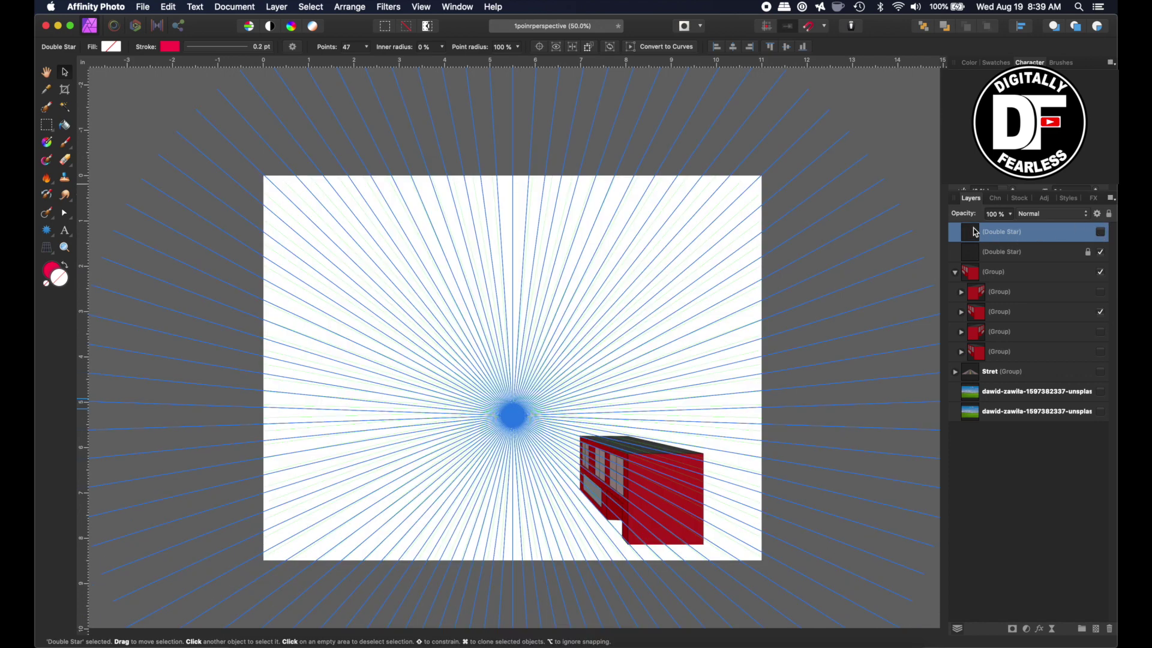
Step: Delete the new star and lock the Double Star perspective-line layer
key(Delete)
key(super+equal)
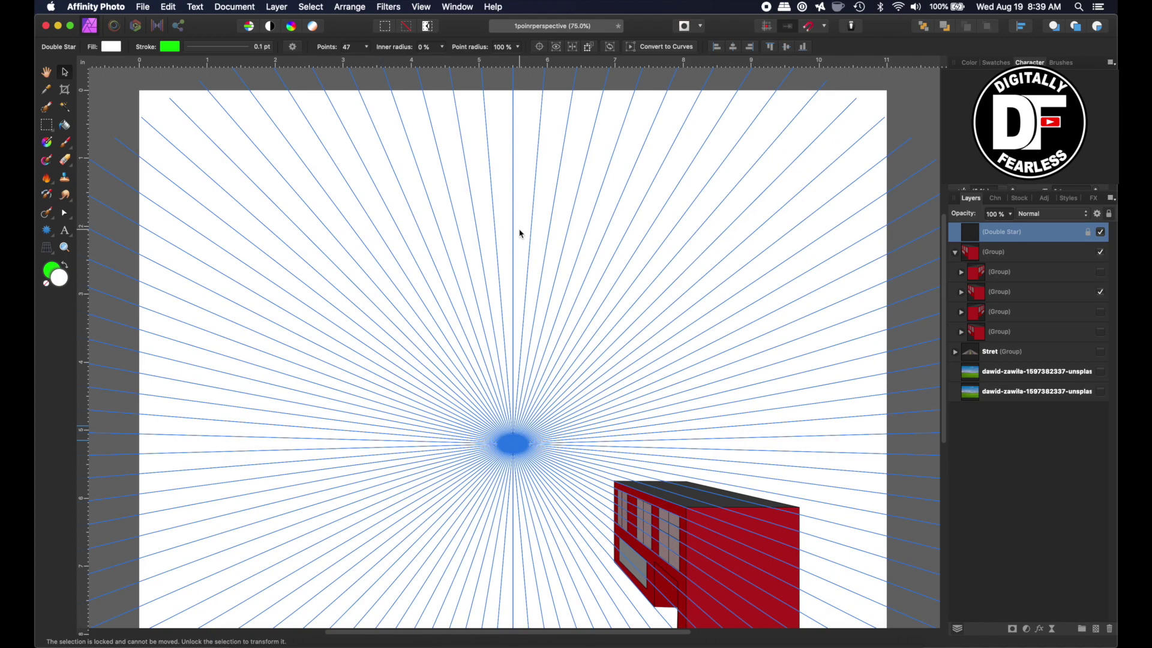
key(super+equal)
key(super+equal)
click(1015, 474)
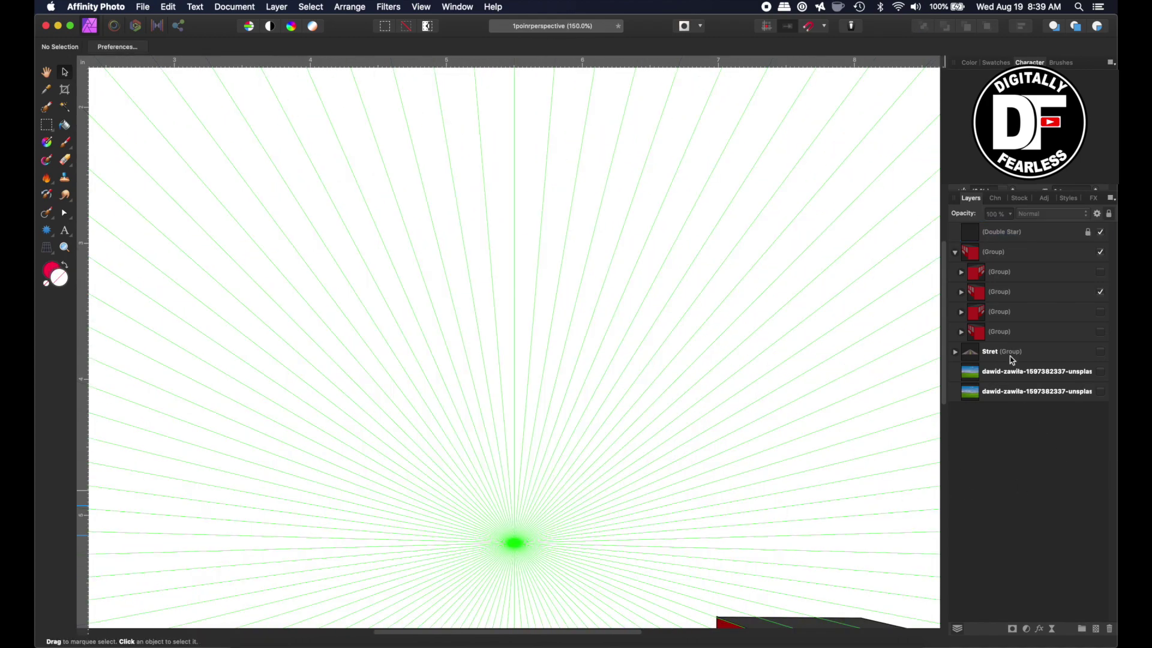
click(976, 232)
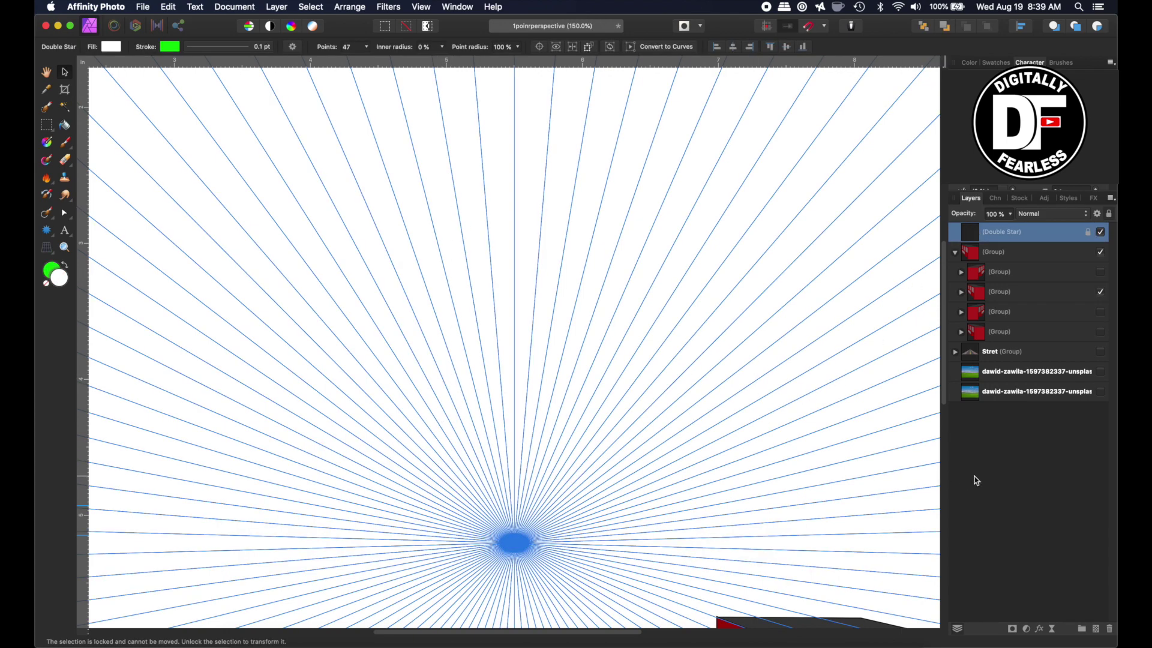
click(1010, 470)
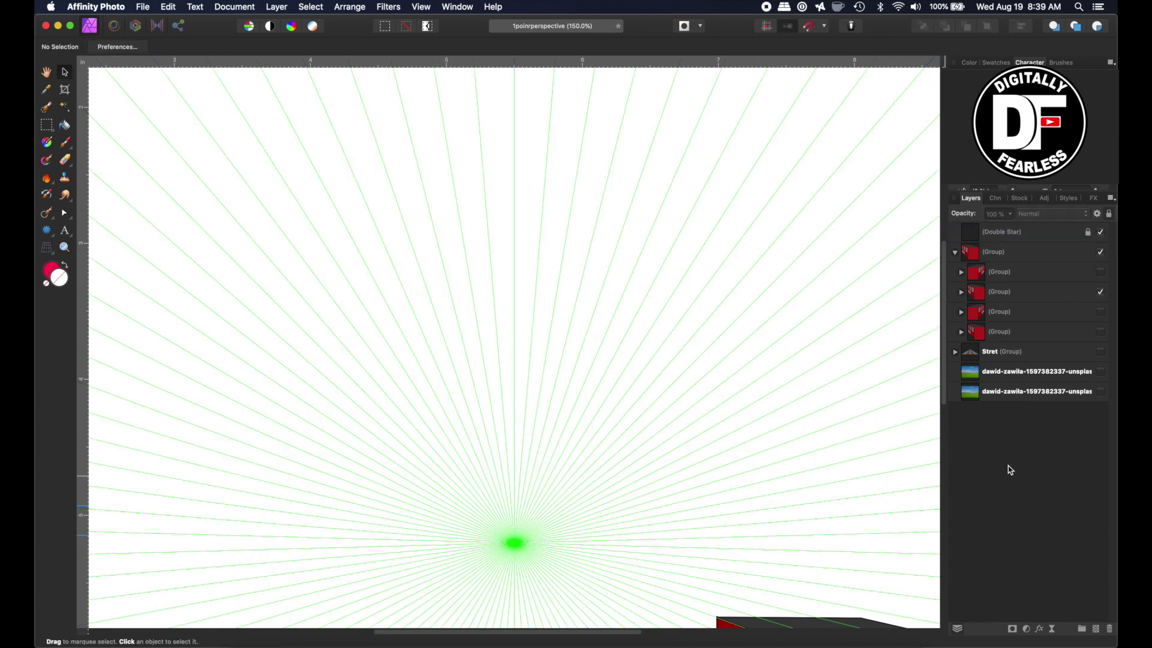
click(1087, 233)
Step: Show the field photo, move it up so the horizon rises, then hide it again
scroll(637, 444, down, 5)
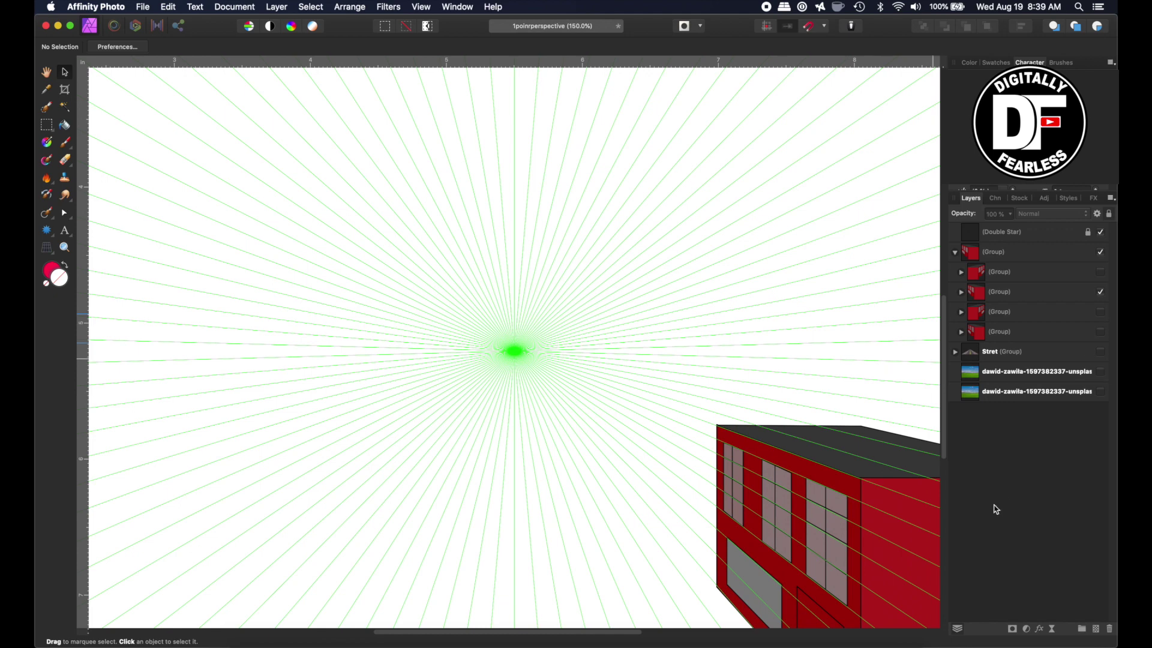
click(1101, 371)
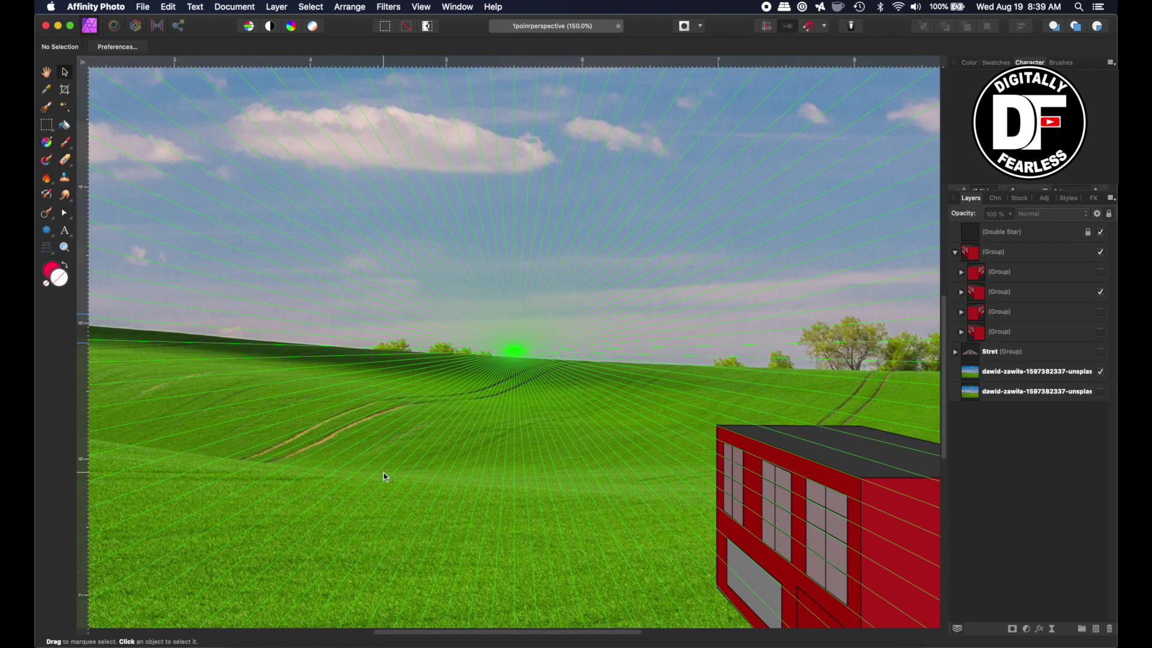
mouse_move(385, 480)
mouse_down()
mouse_move(391, 372)
mouse_move(400, 475)
mouse_up()
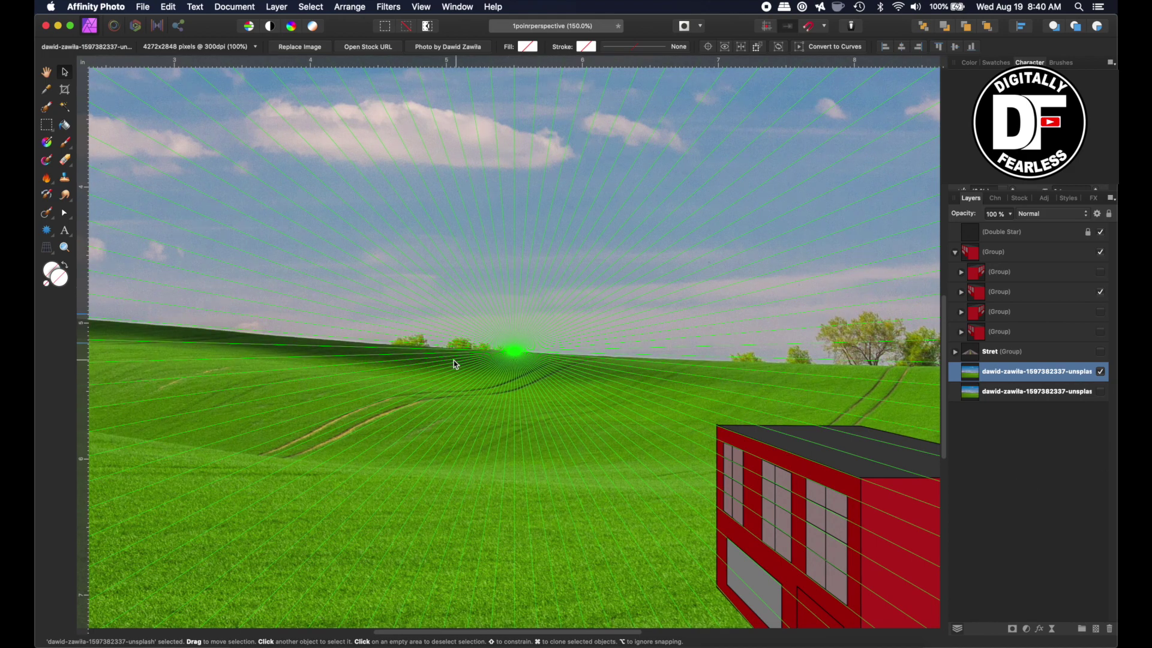
click(1093, 439)
click(1100, 372)
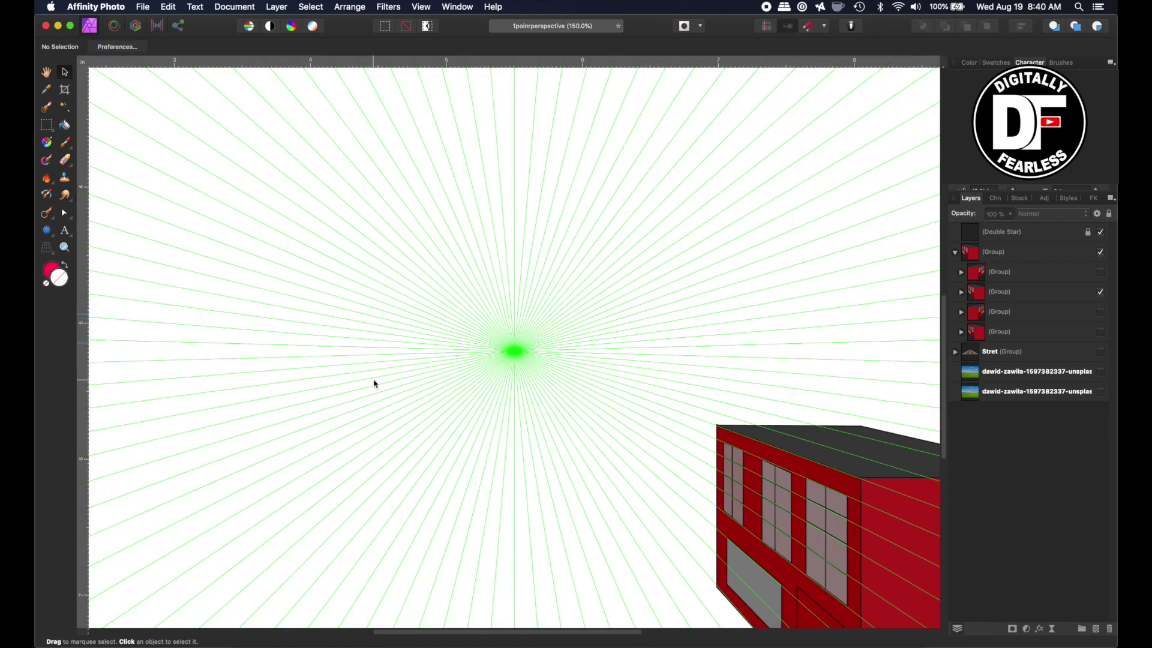
Step: Pan the canvas to centre the red building and its perspective lines in view
drag(566, 394, 323, 231)
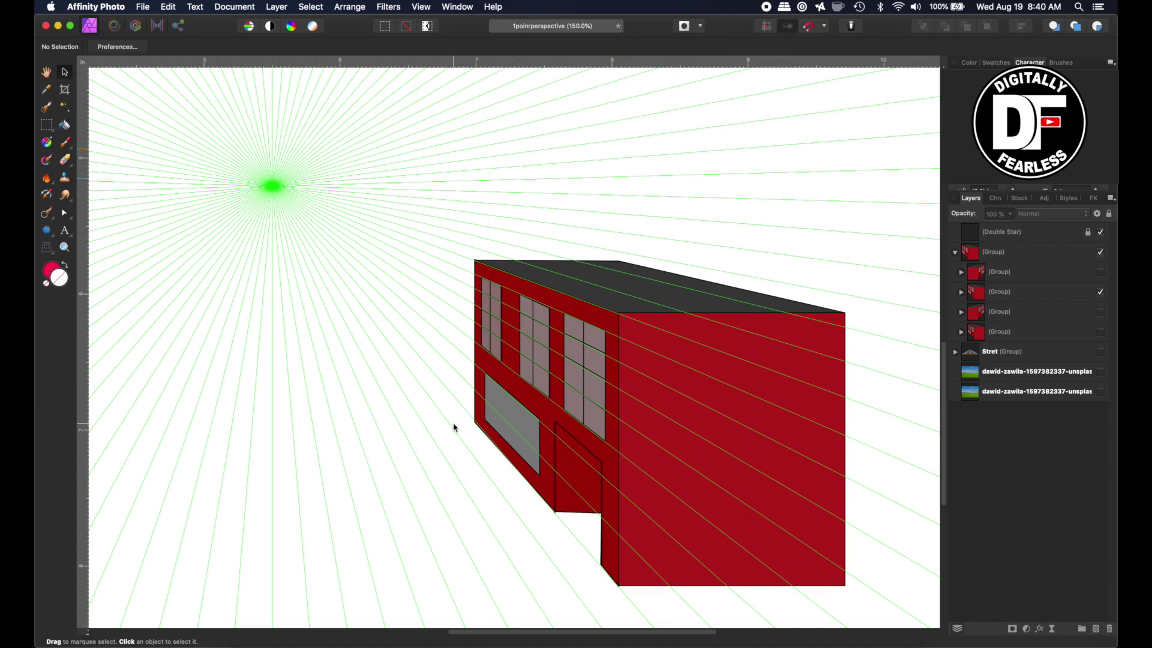
scroll(471, 249, up, 5)
scroll(471, 250, down, 7)
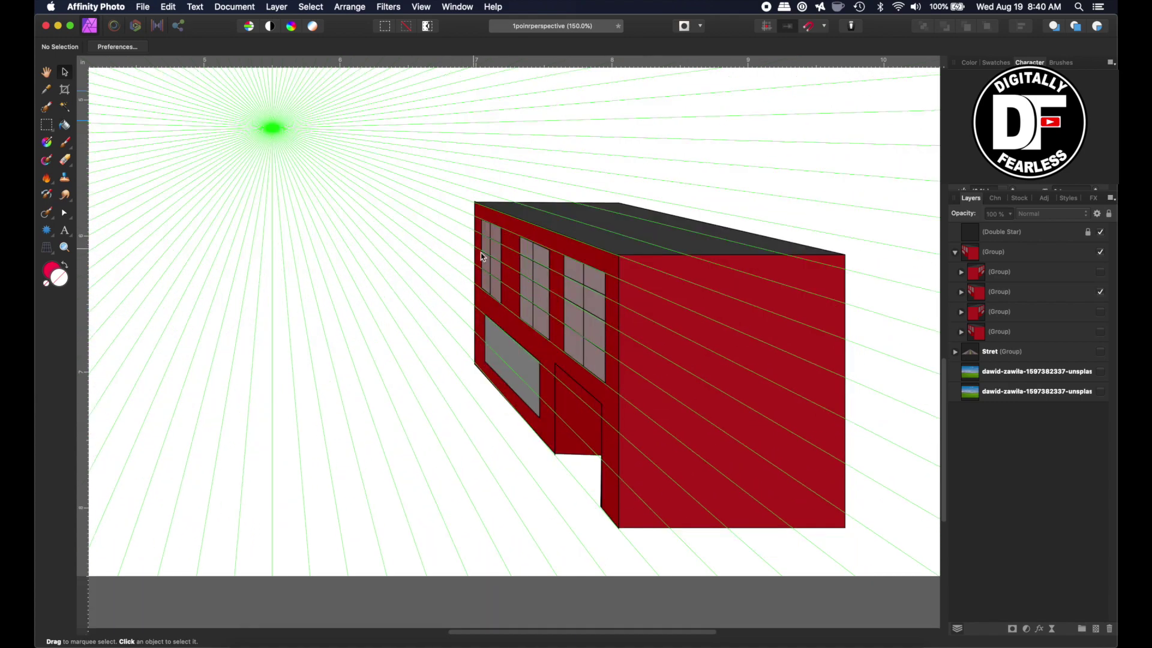
scroll(695, 292, up, 2)
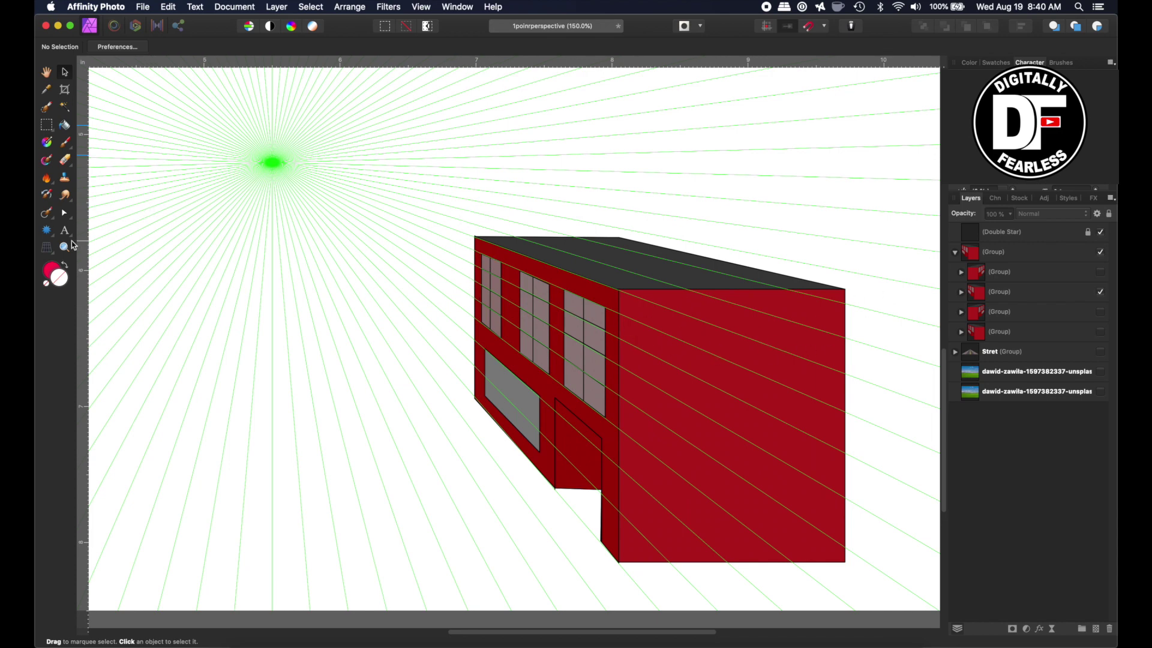
click(47, 229)
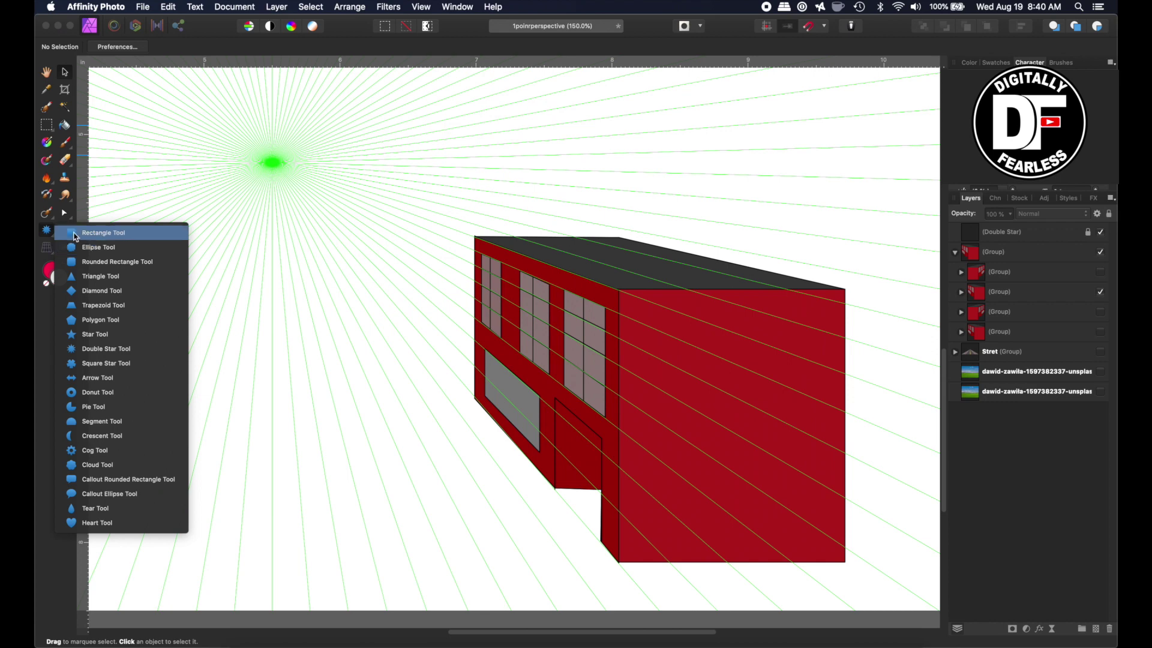
Step: Draw a blue-filled, black-outlined rectangle over the building's left end and move it below the building group
click(75, 234)
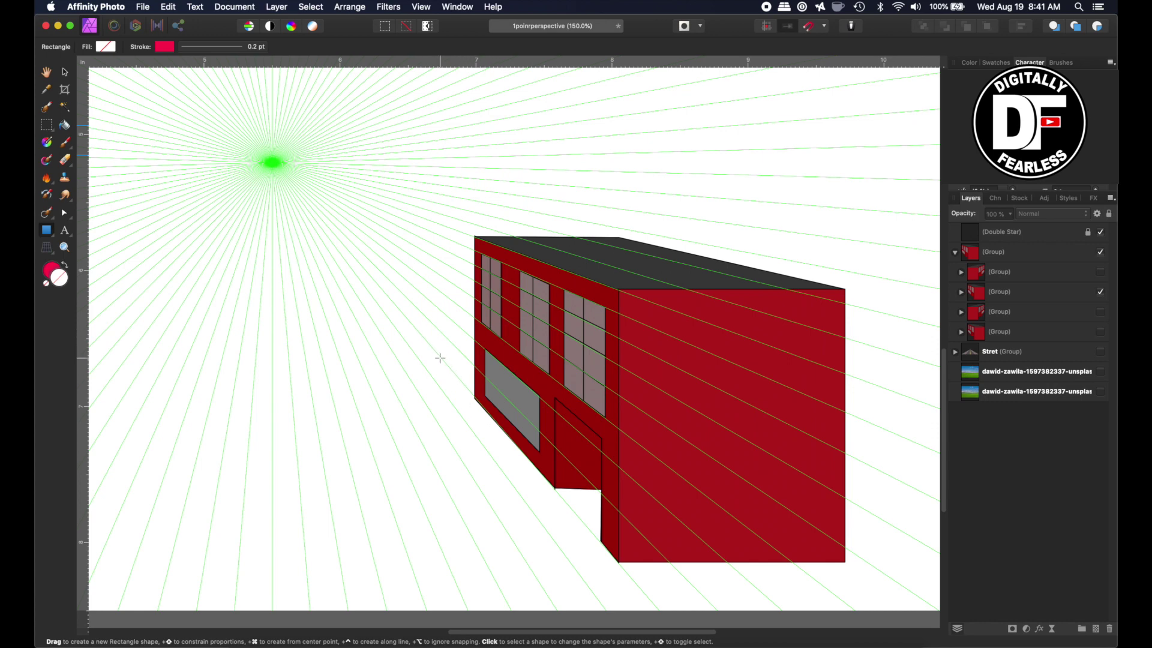
drag(441, 358, 628, 210)
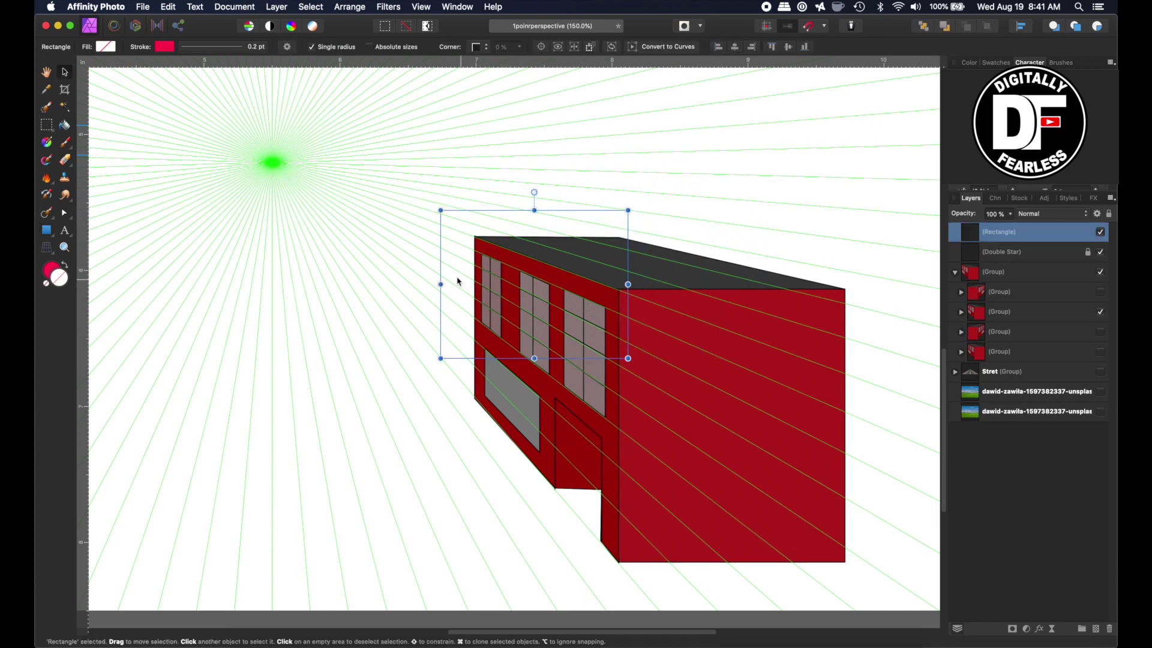
key(v)
click(107, 47)
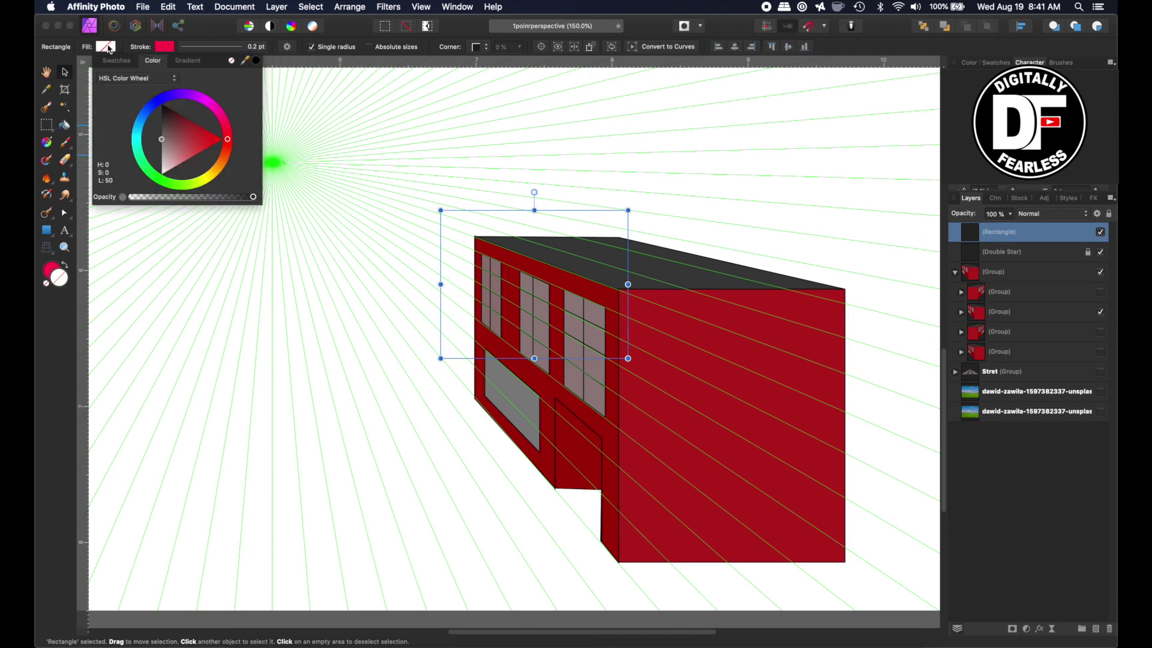
drag(142, 116, 142, 122)
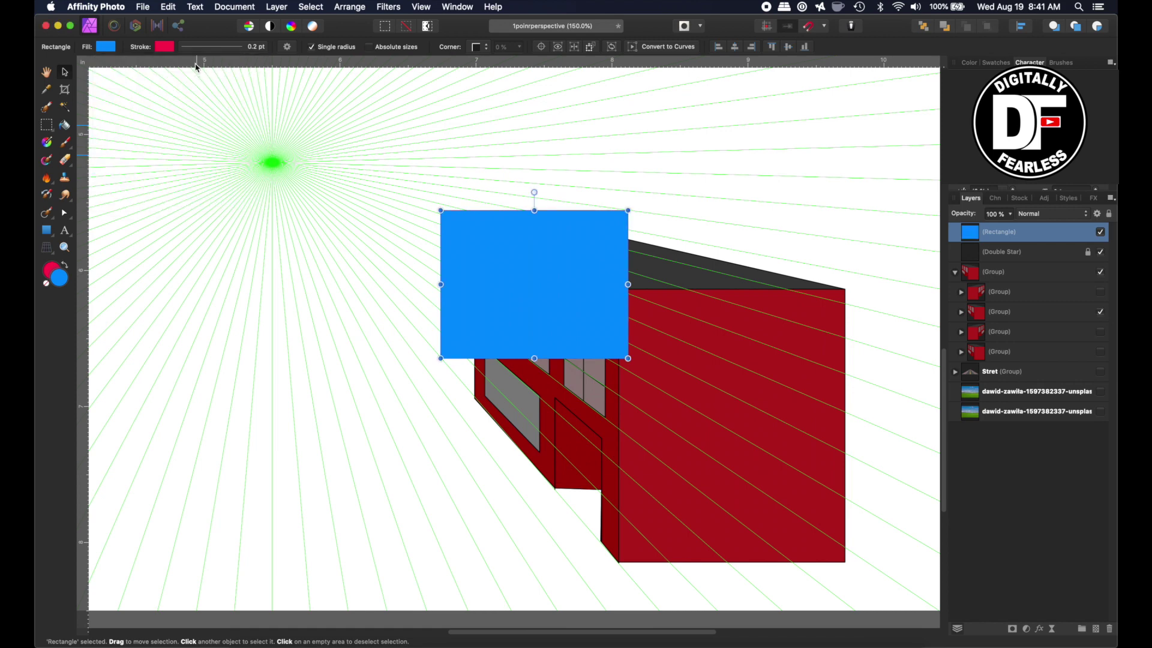
click(163, 47)
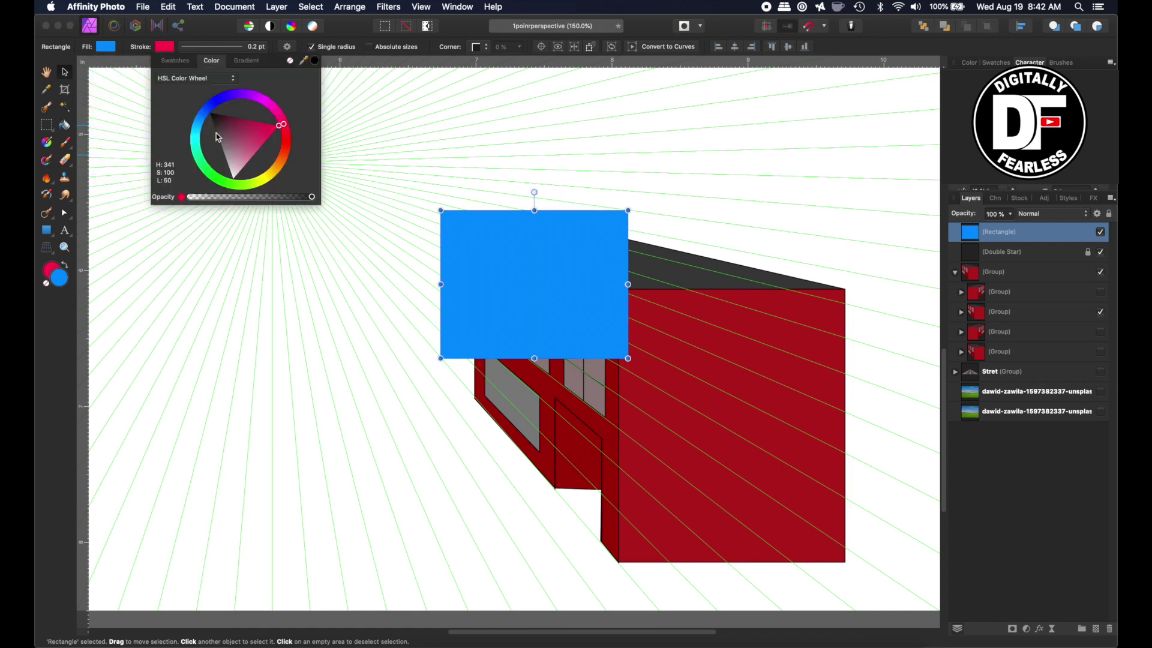
click(213, 116)
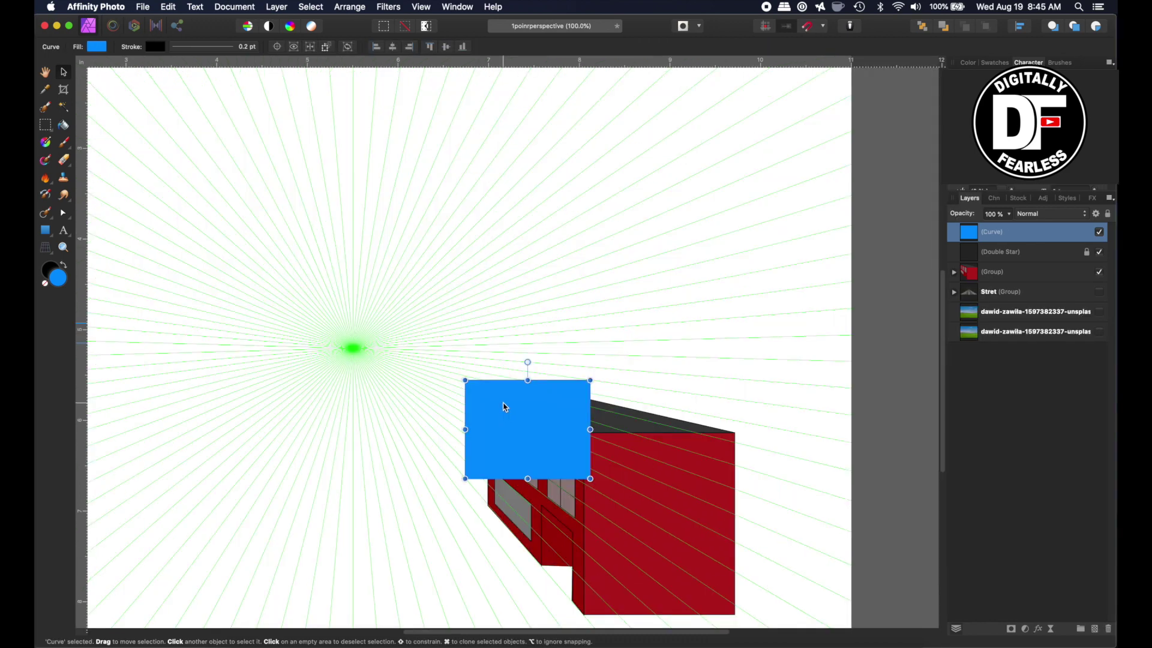
drag(969, 236, 951, 283)
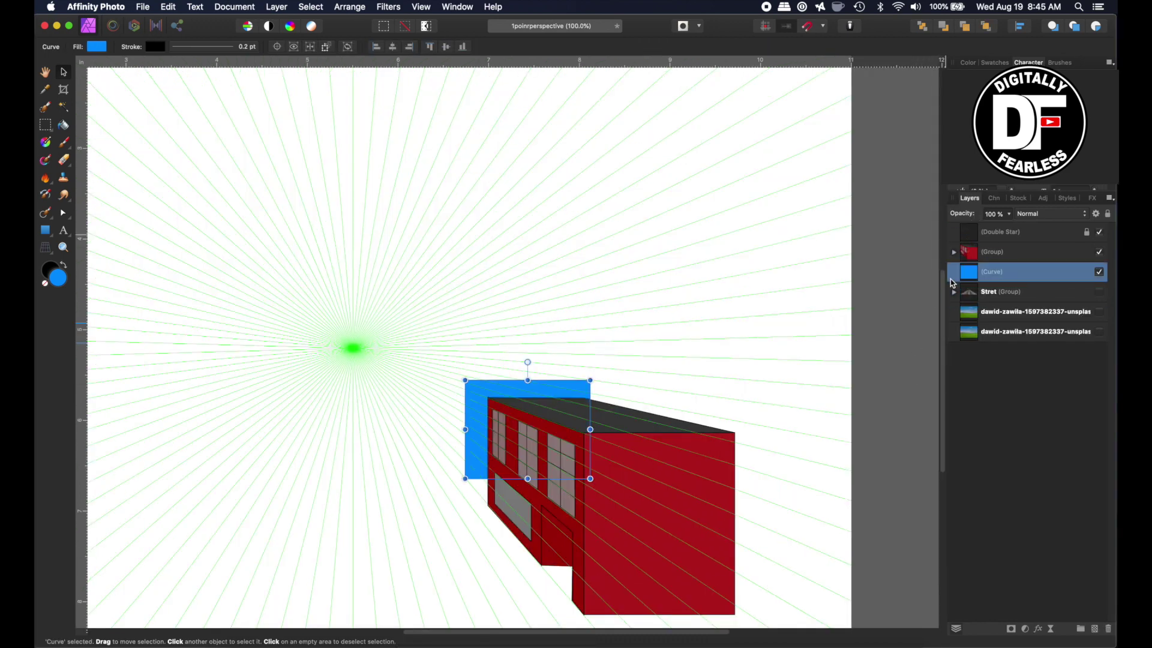
Step: Zoom to 200% on the building's top-left corner and switch to the Node tool
click(64, 247)
click(499, 399)
click(499, 399)
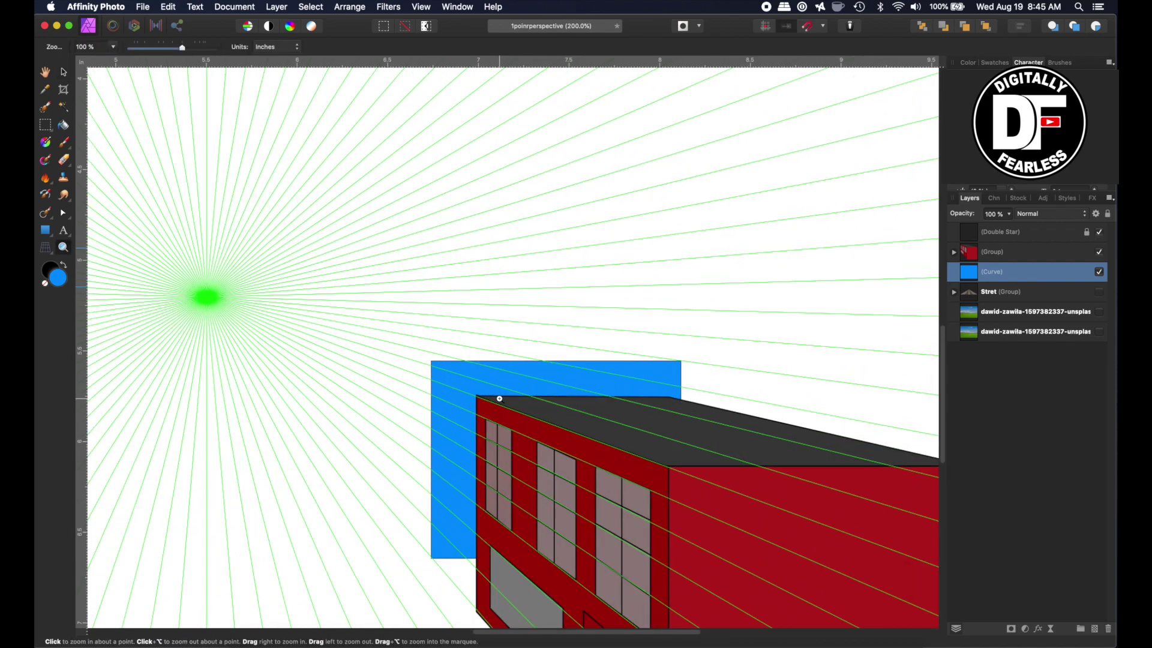
scroll(499, 399, down, 3)
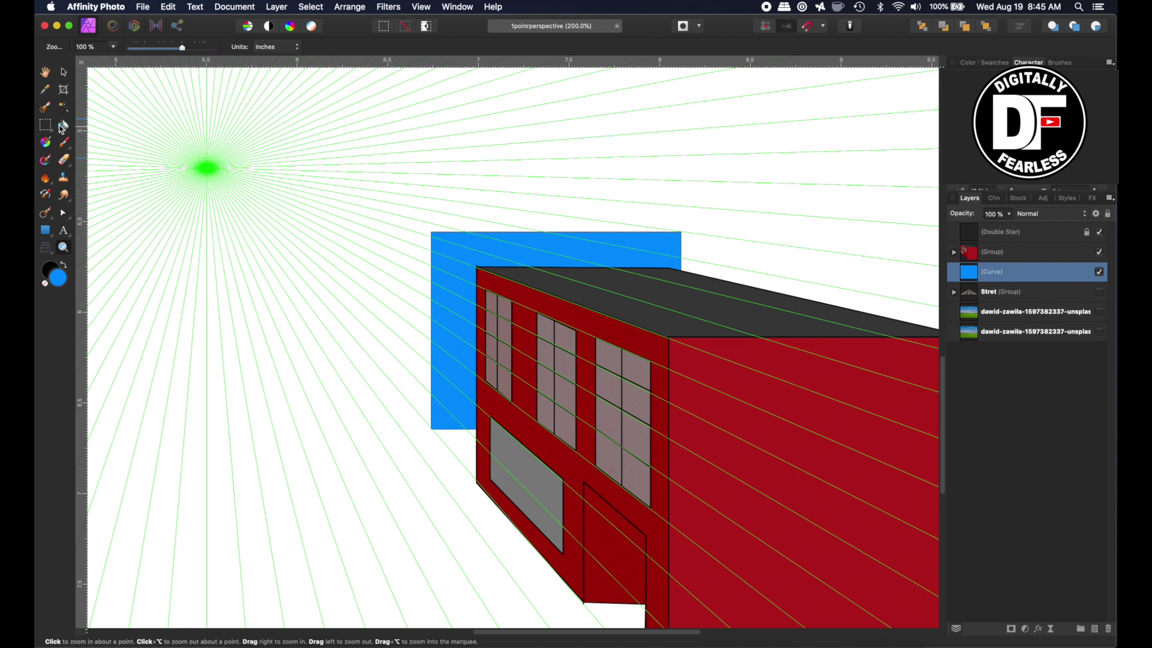
click(63, 212)
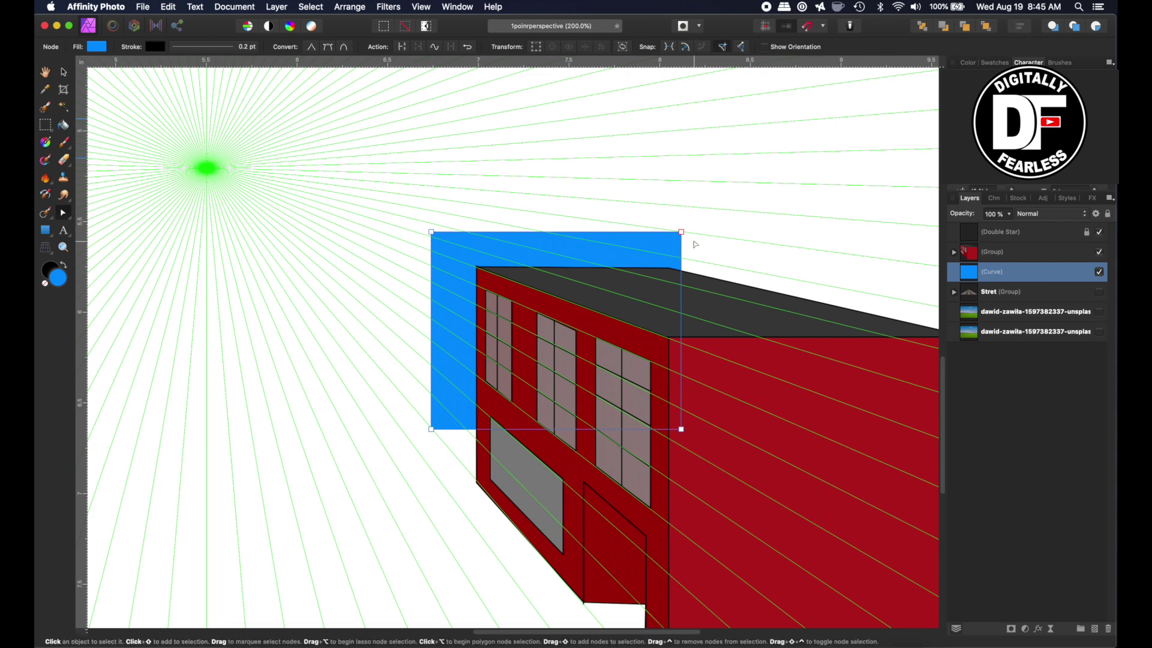
Step: Nudge the blue curve's top two nodes down, then toggle the perspective lines to check
drag(399, 206, 716, 252)
key(shift+Down)
key(shift+Down)
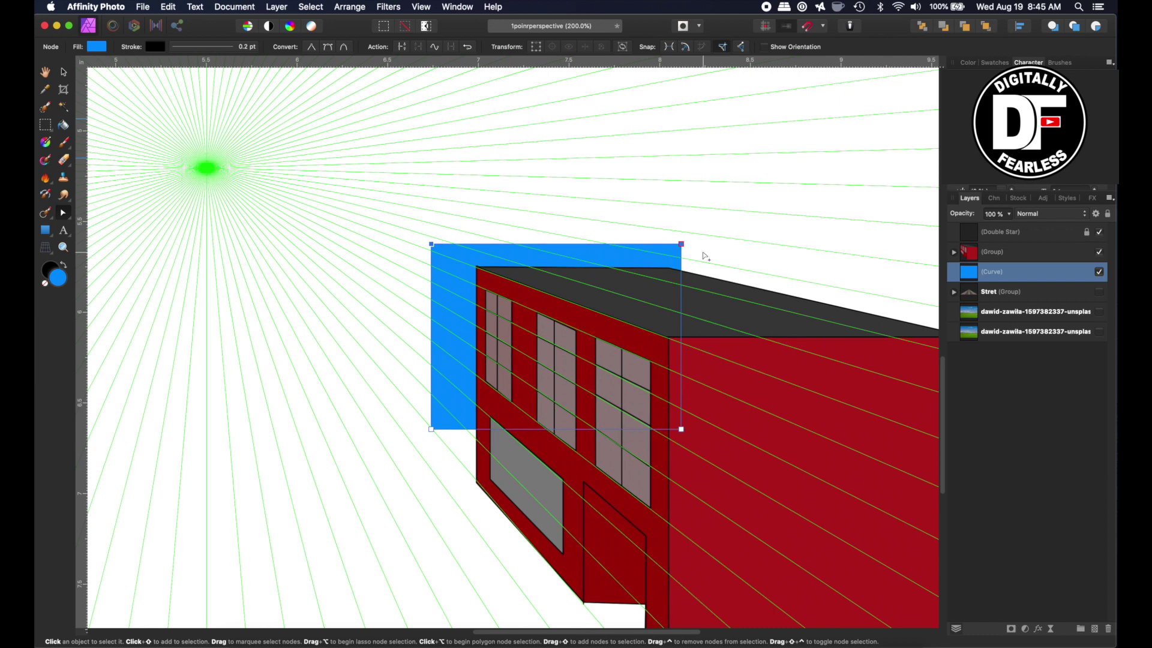
key(Down)
key(Down)
key(Down)
key(Down)
key(Down)
key(Down)
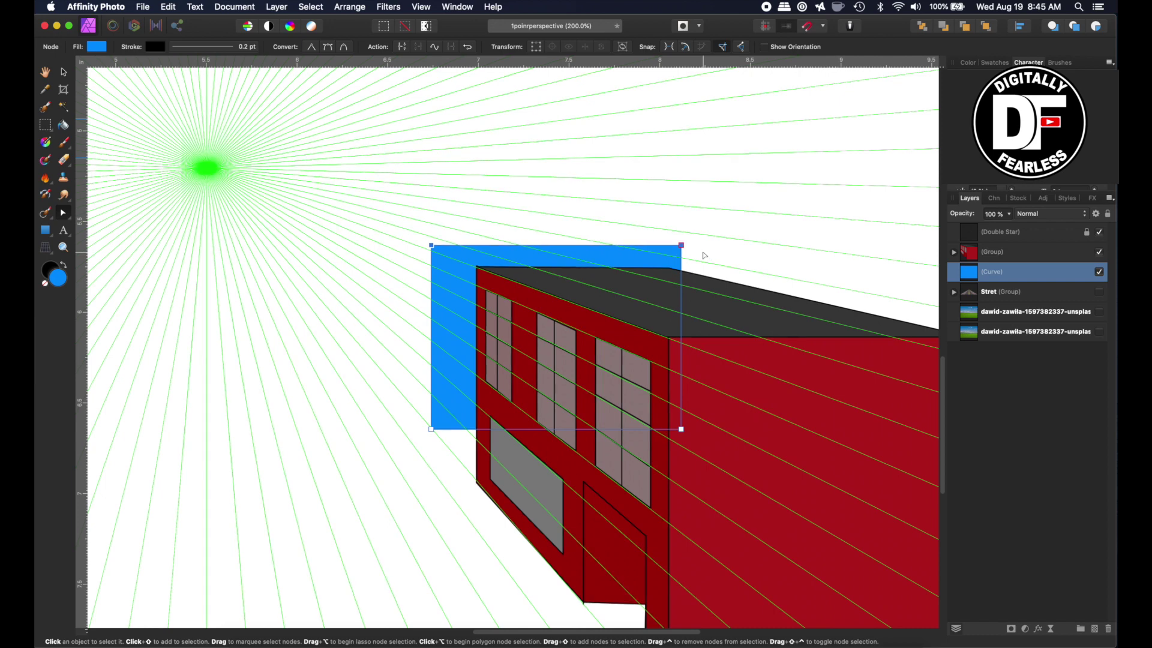
key(Down)
key(Down)
key(Down)
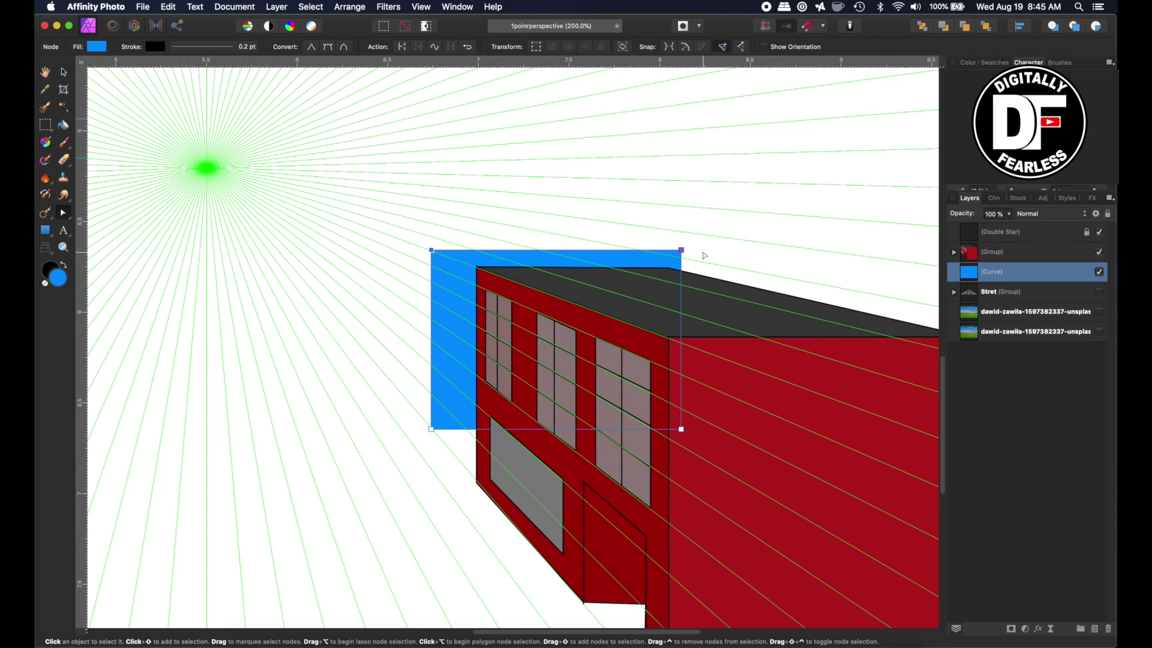
click(411, 291)
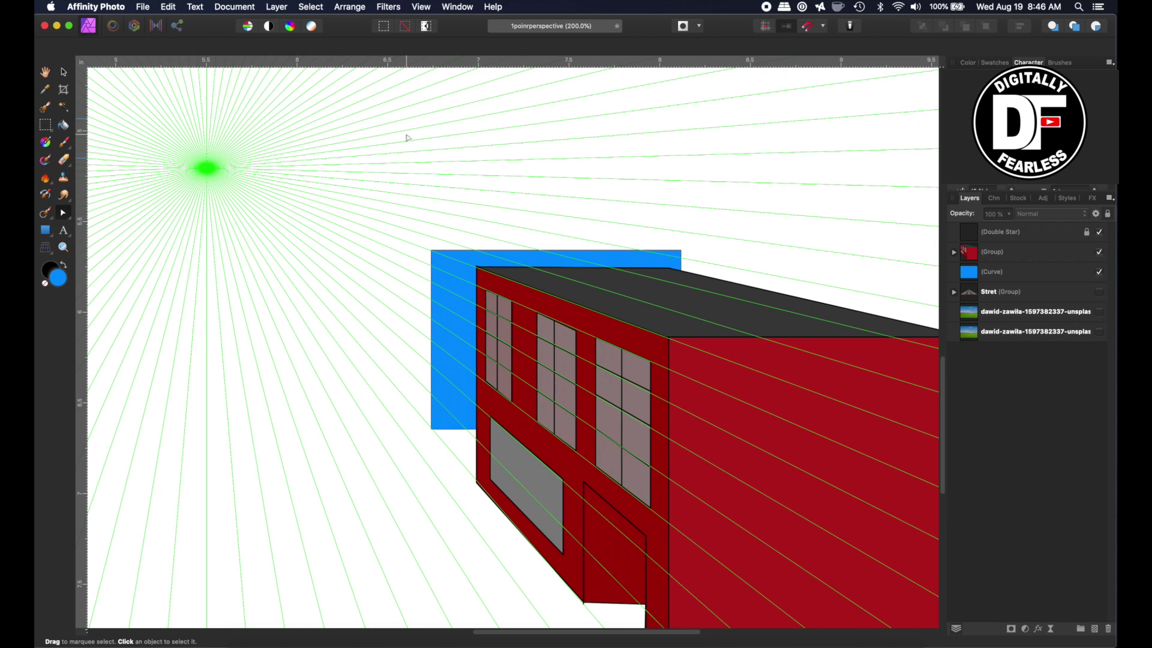
click(1099, 232)
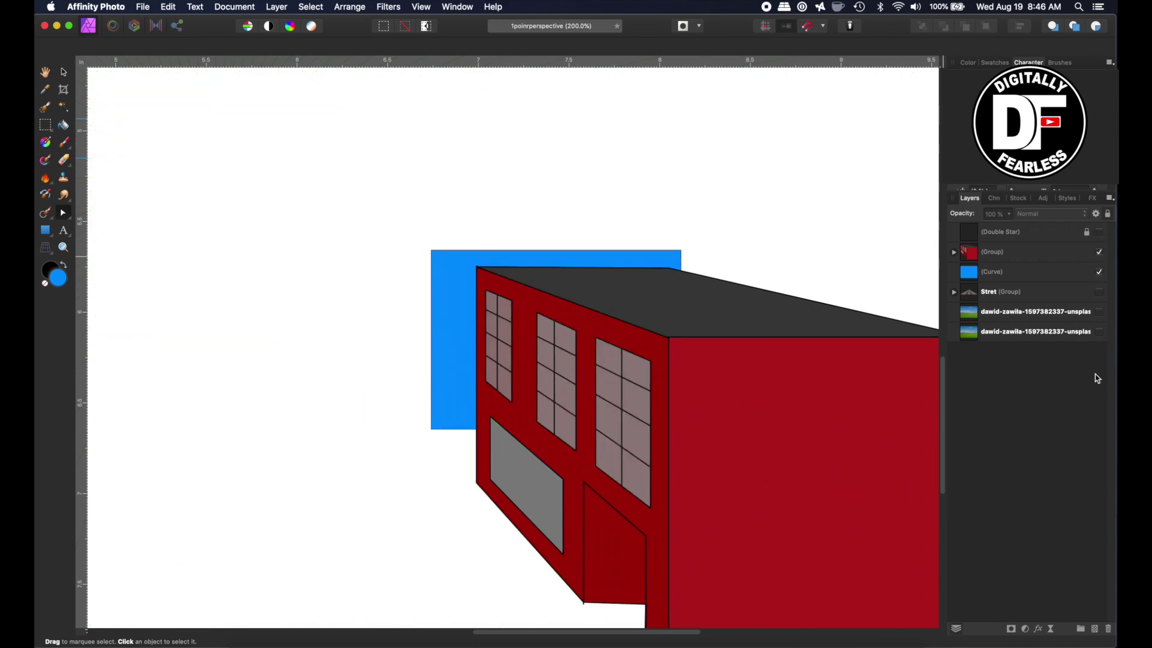
click(1099, 232)
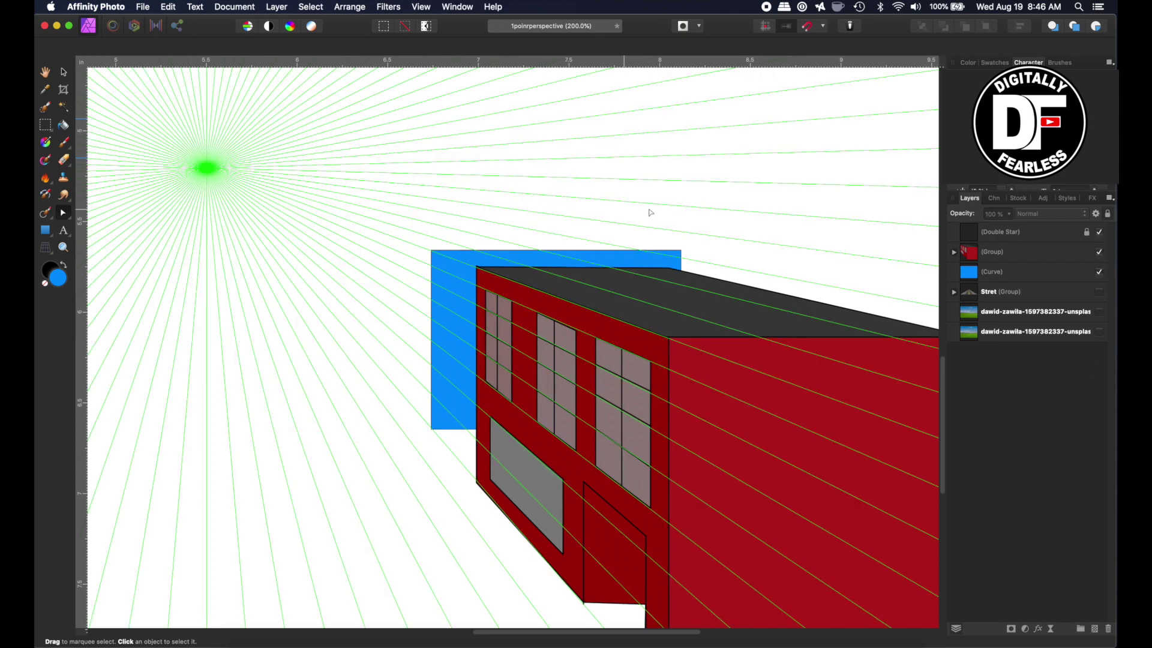
click(652, 259)
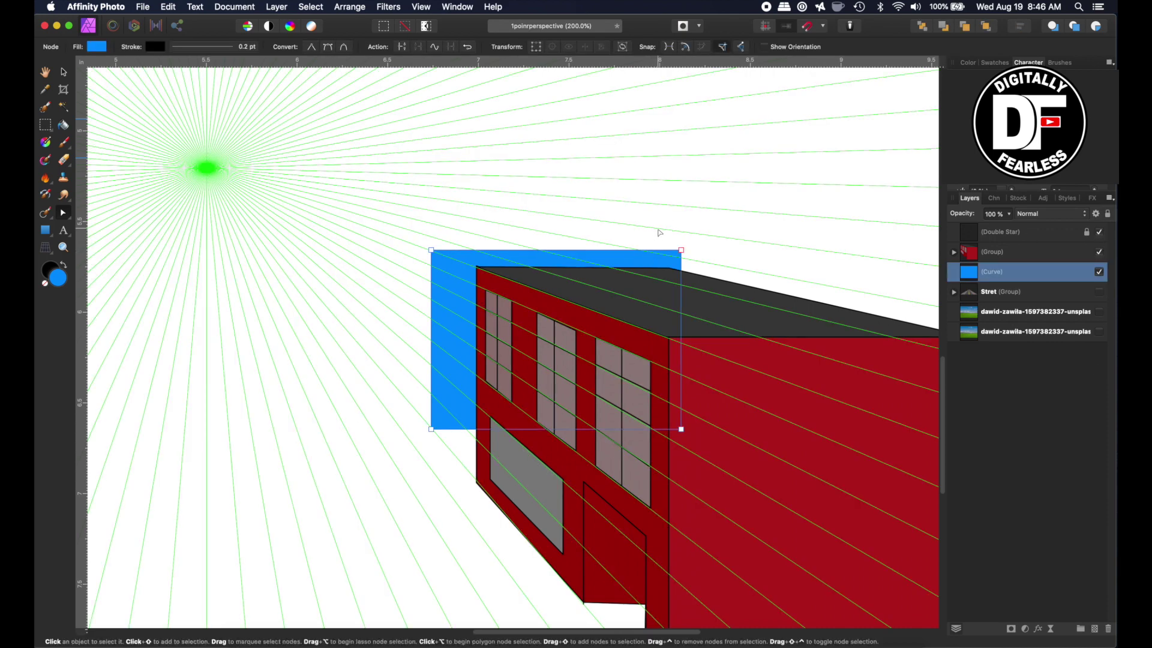
Step: Adjust the blue curve's right-edge nodes with arrow-key nudges, then select the whole curve
drag(659, 230, 696, 448)
key(Left)
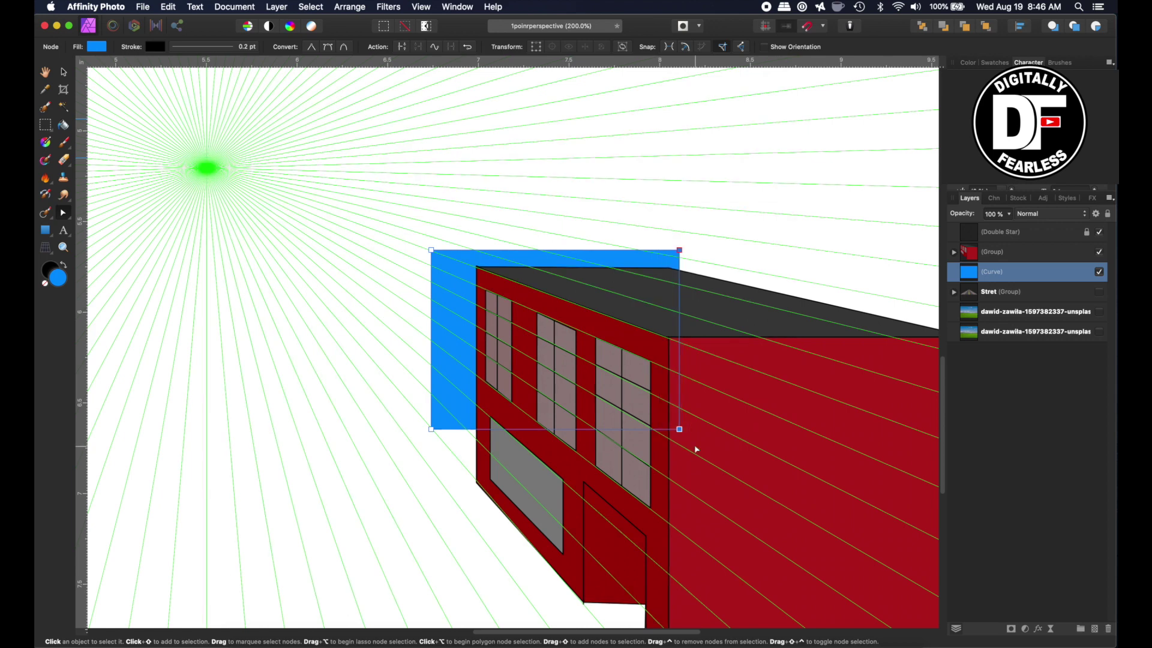
key(Left)
key(Left)
key(Left)
key(Left)
key(Left)
key(Left)
key(Left)
key(Left)
key(Left)
key(Left)
key(Left)
key(Left)
key(Left)
key(Left)
key(Left)
key(Left)
key(Left)
key(Left)
key(Left)
key(Left)
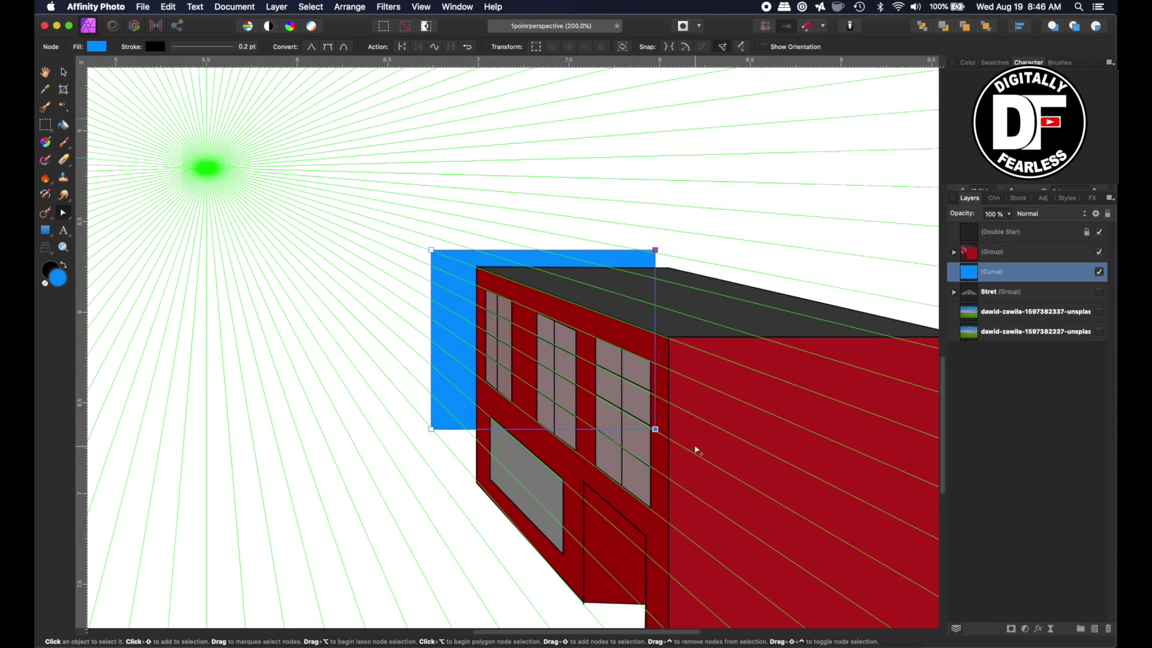
key(Left)
key(Left)
key(Left)
key(Left)
key(Left)
key(Left)
key(Left)
key(Left)
key(Left)
key(Left)
key(Left)
key(Left)
key(Left)
key(Left)
key(Left)
key(Left)
key(Left)
key(Left)
key(Left)
key(Left)
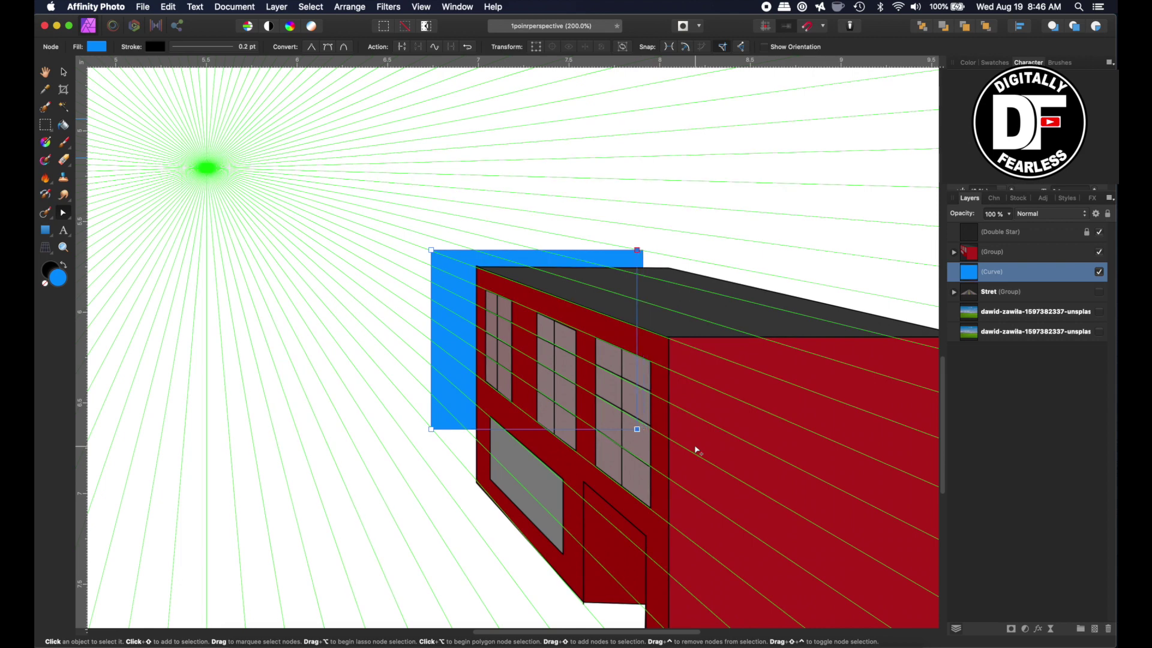
key(Left)
key(Left)
key(Left)
key(Left)
key(Left)
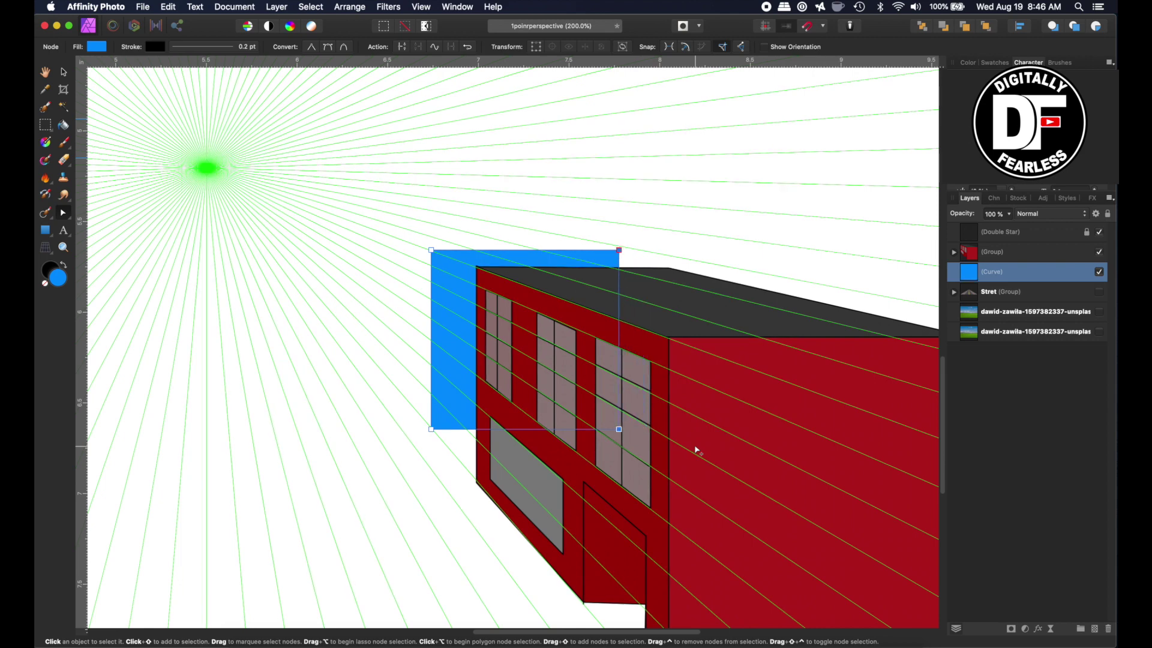
key(Right)
key(Right)
key(Right)
key(Right)
key(Right)
key(Right)
key(Right)
key(Right)
key(Right)
key(Right)
key(Right)
key(Right)
key(Right)
key(Right)
key(Right)
key(Right)
key(Right)
key(Right)
key(Right)
key(Right)
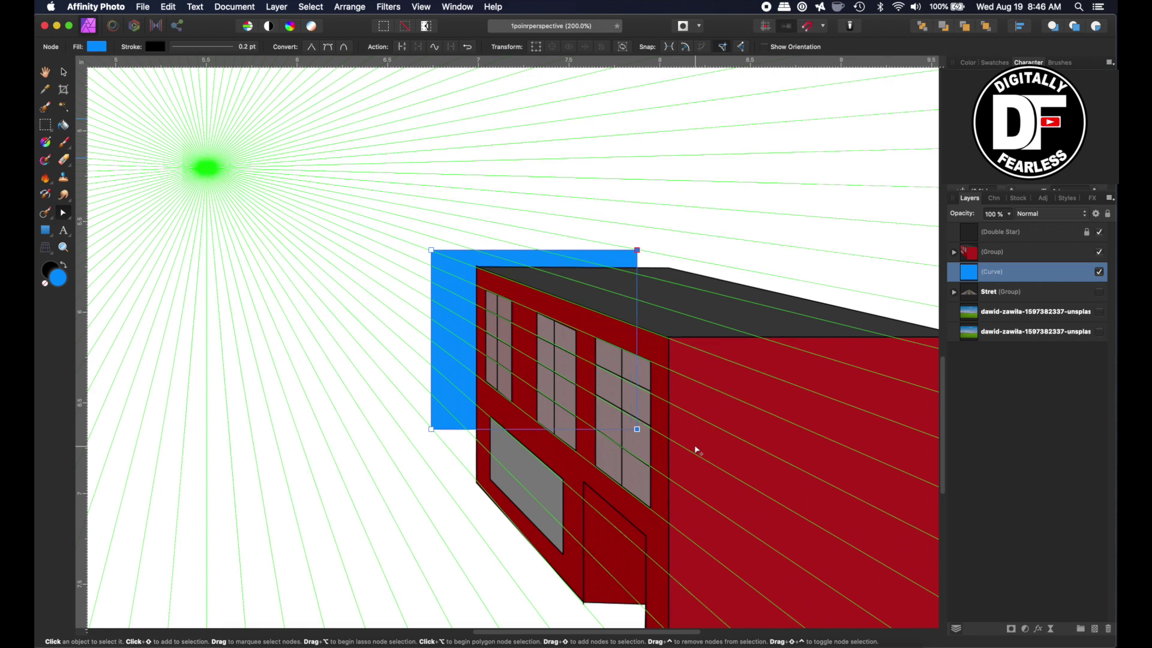
key(Left)
key(Left)
key(Left)
key(Left)
key(Left)
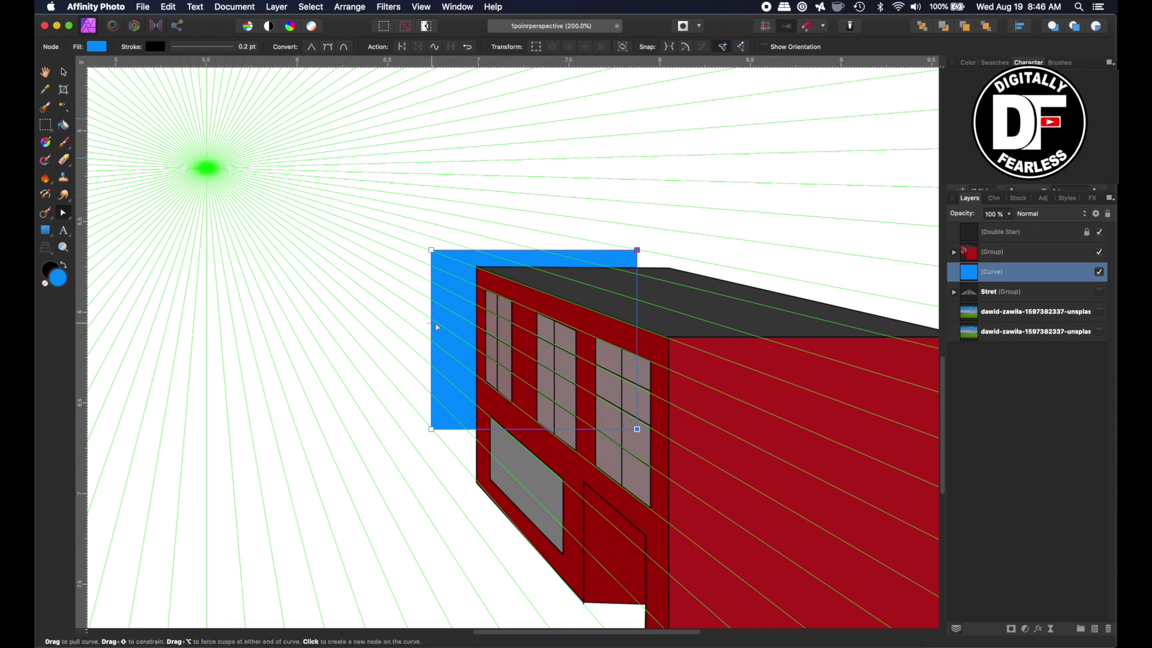
click(678, 242)
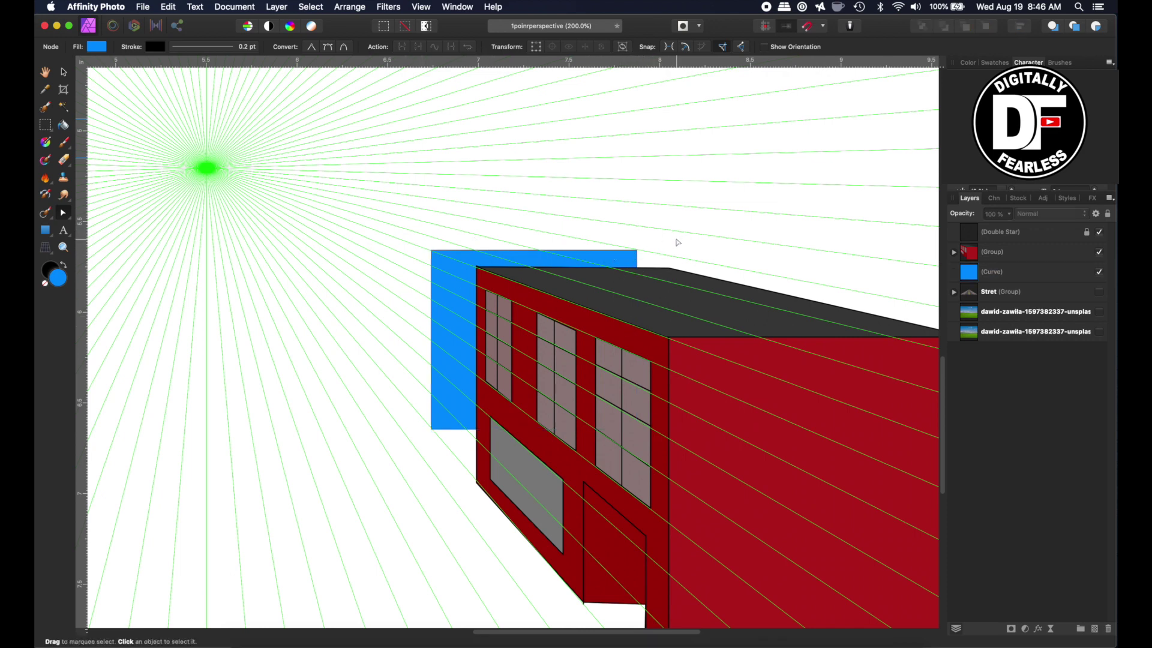
click(64, 73)
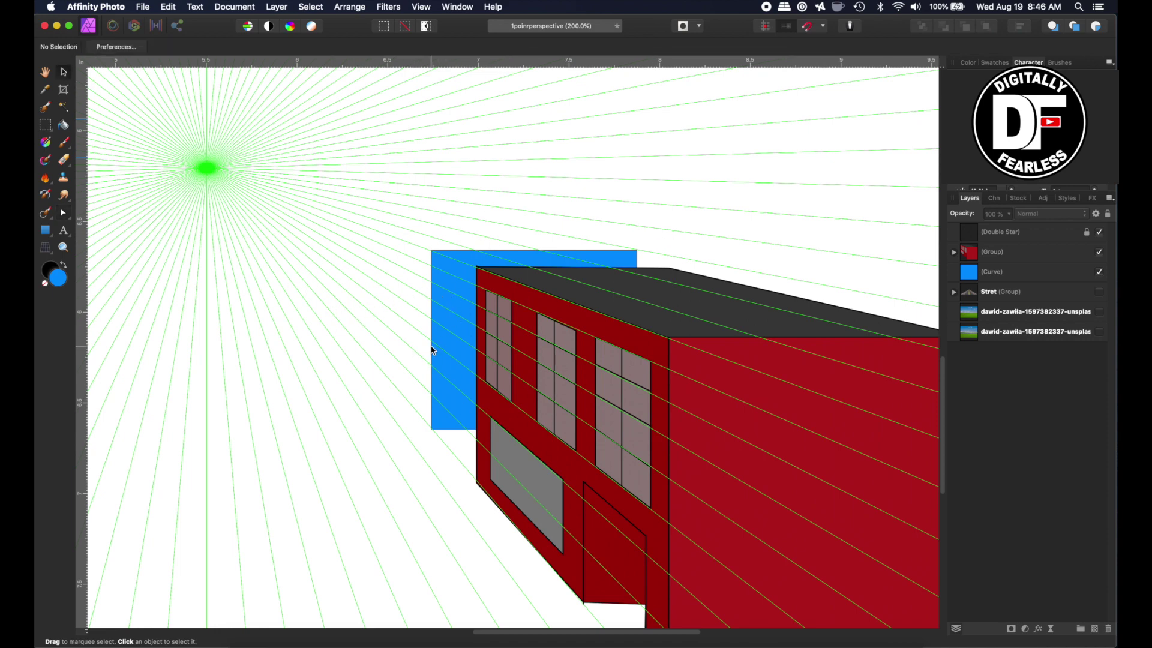
click(444, 320)
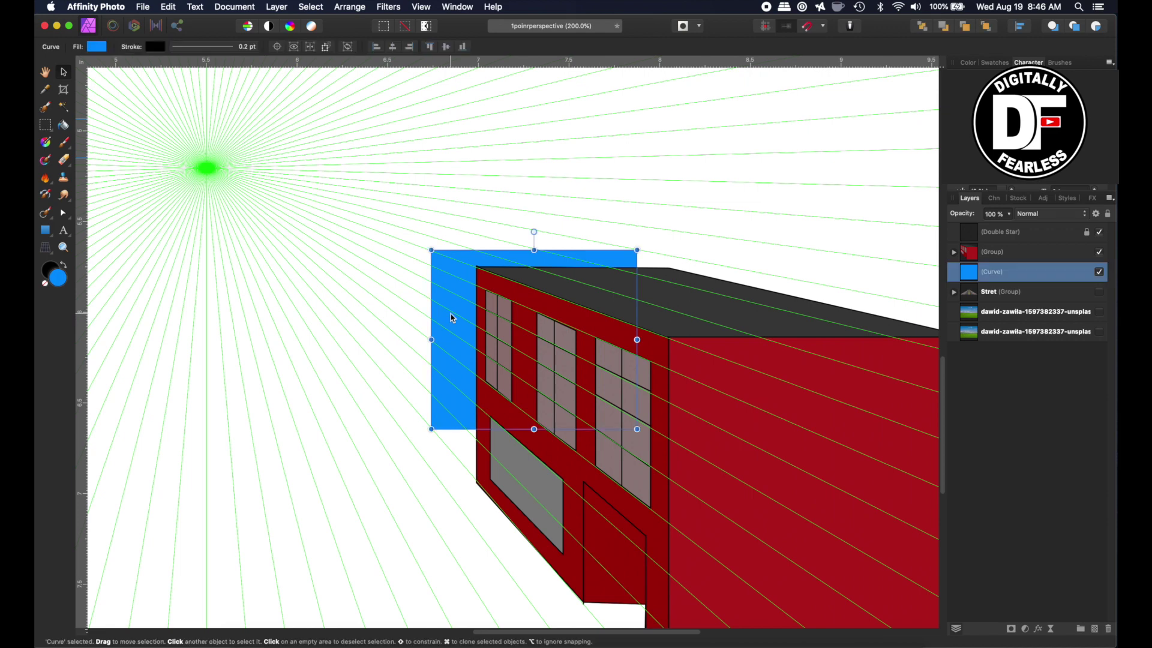
Step: Duplicate the blue rectangle and move the copy just left of the original
key(super+j)
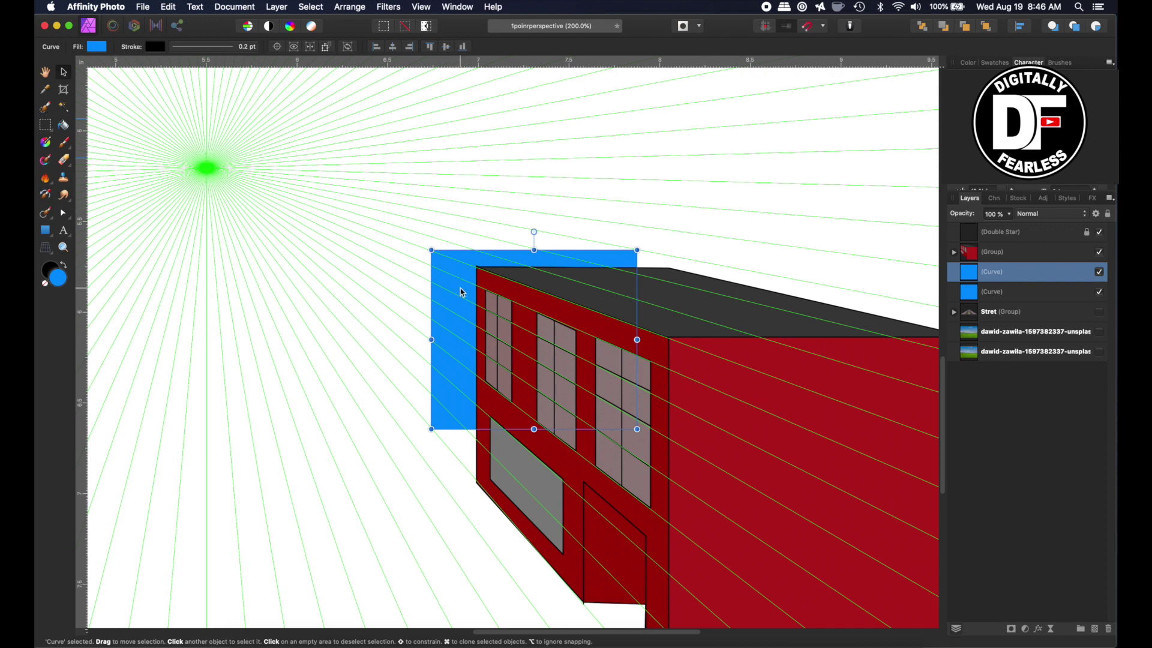
drag(462, 293, 254, 297)
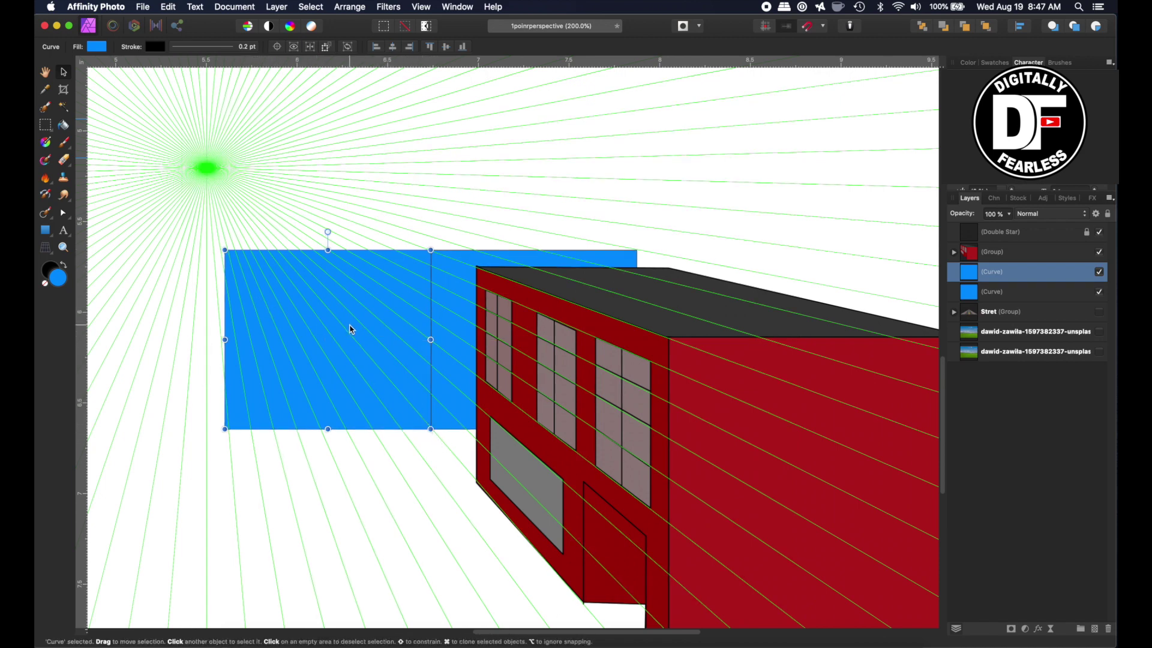
key(a)
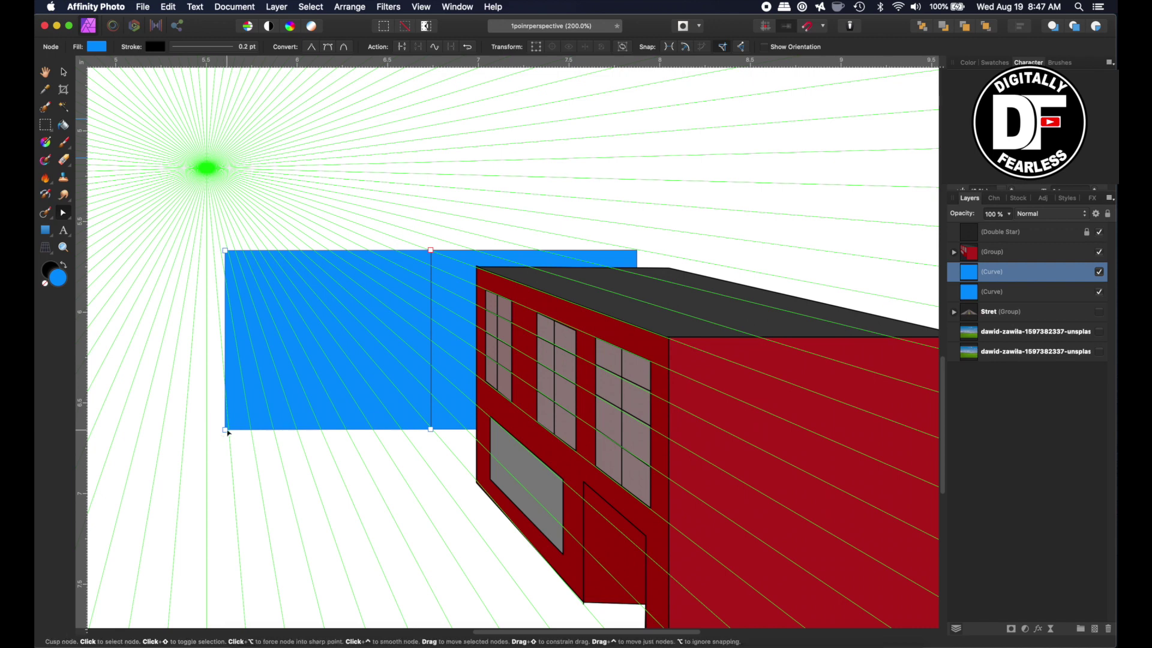
Step: Drag the copy's left corners up onto the perspective lines toward the vanishing point
drag(225, 429, 332, 311)
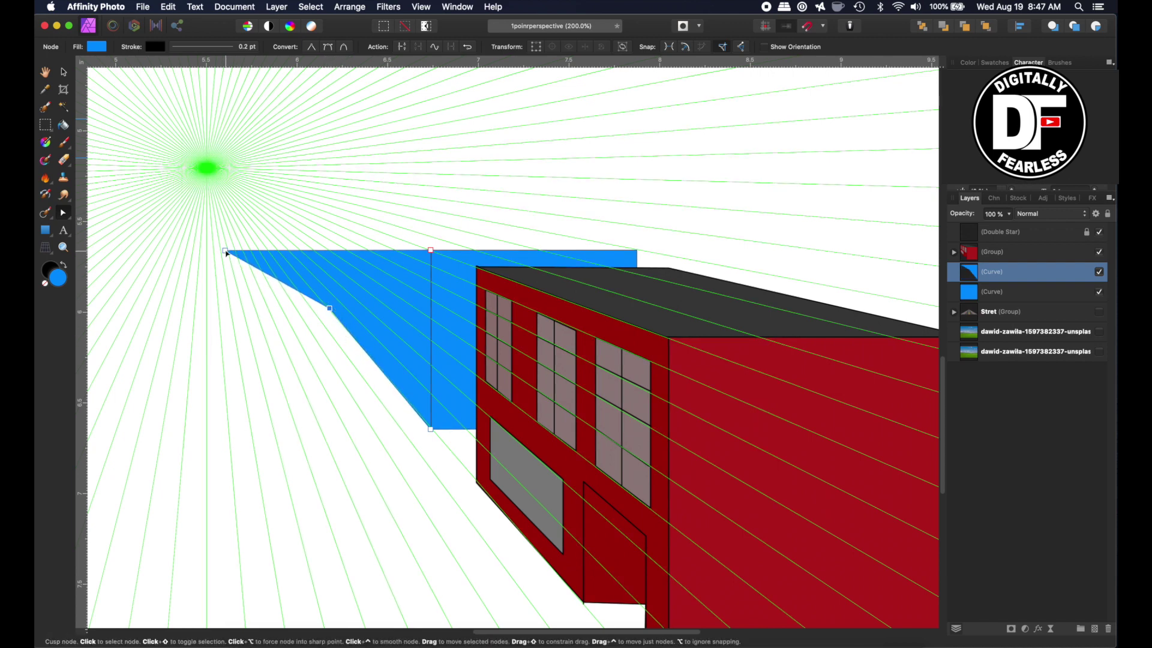
drag(227, 253, 329, 214)
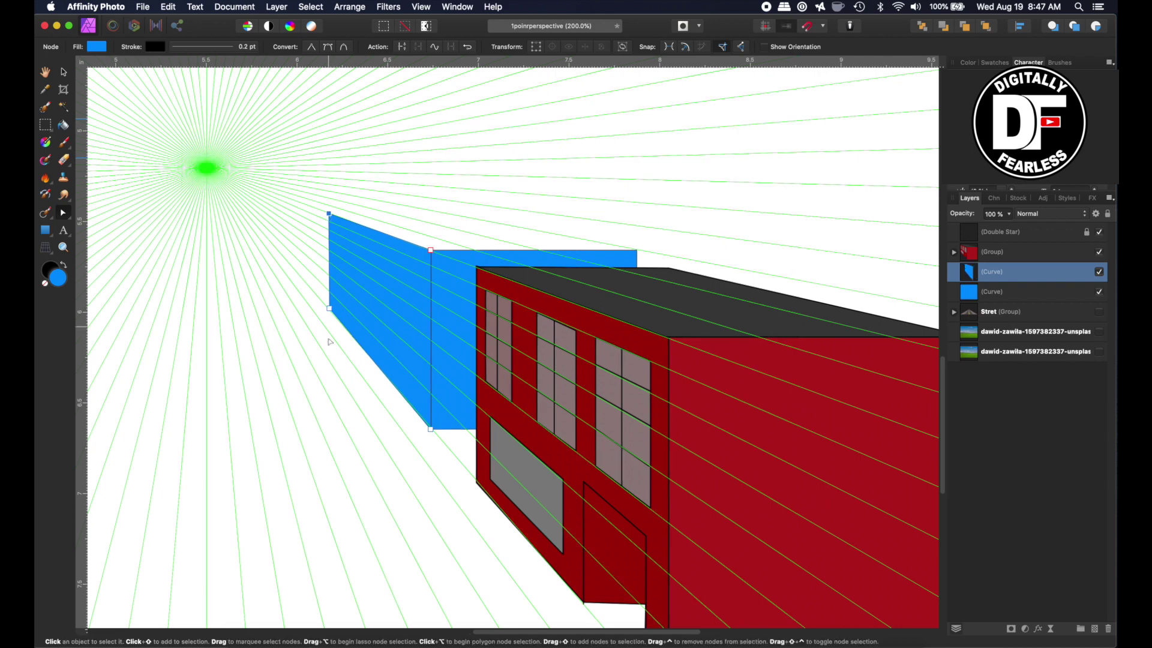
drag(324, 334, 351, 206)
Step: Centre-align the left nodes horizontally so the side wall's left edge is perfectly vertical
click(1020, 27)
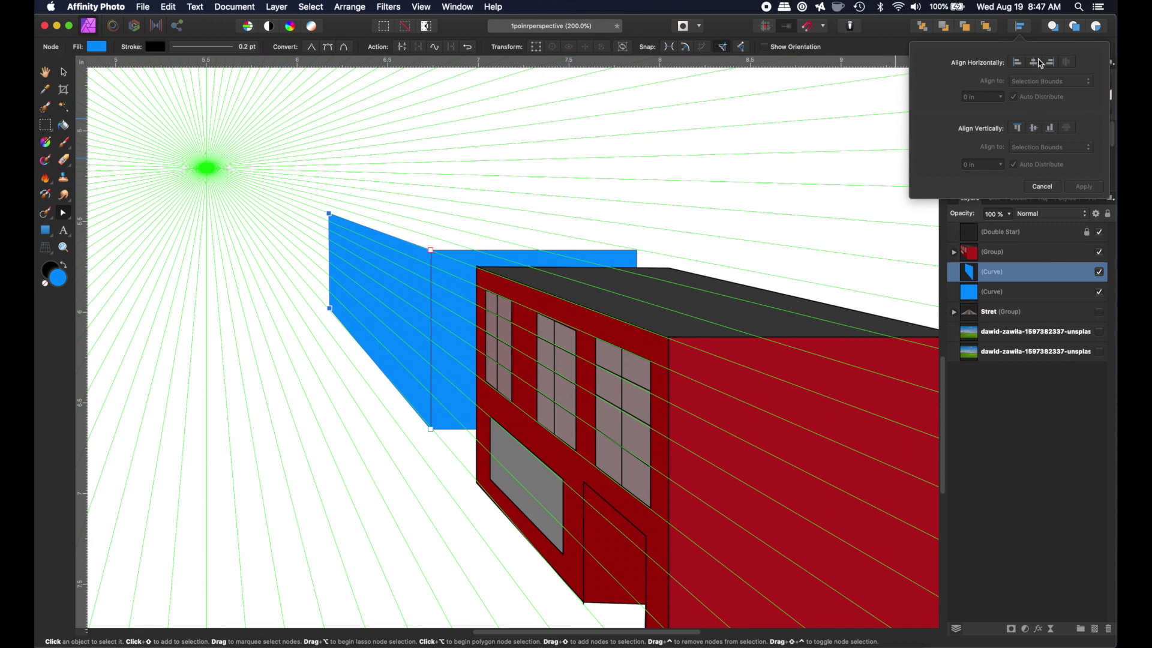
click(1039, 63)
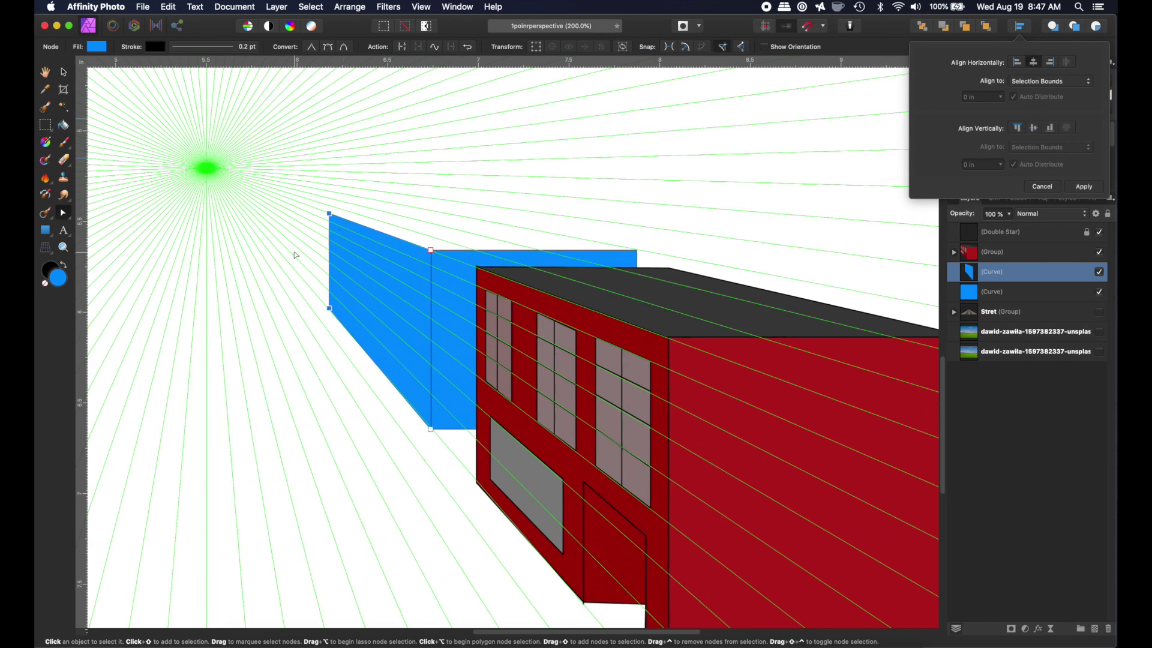
key(super+equal)
key(super+equal)
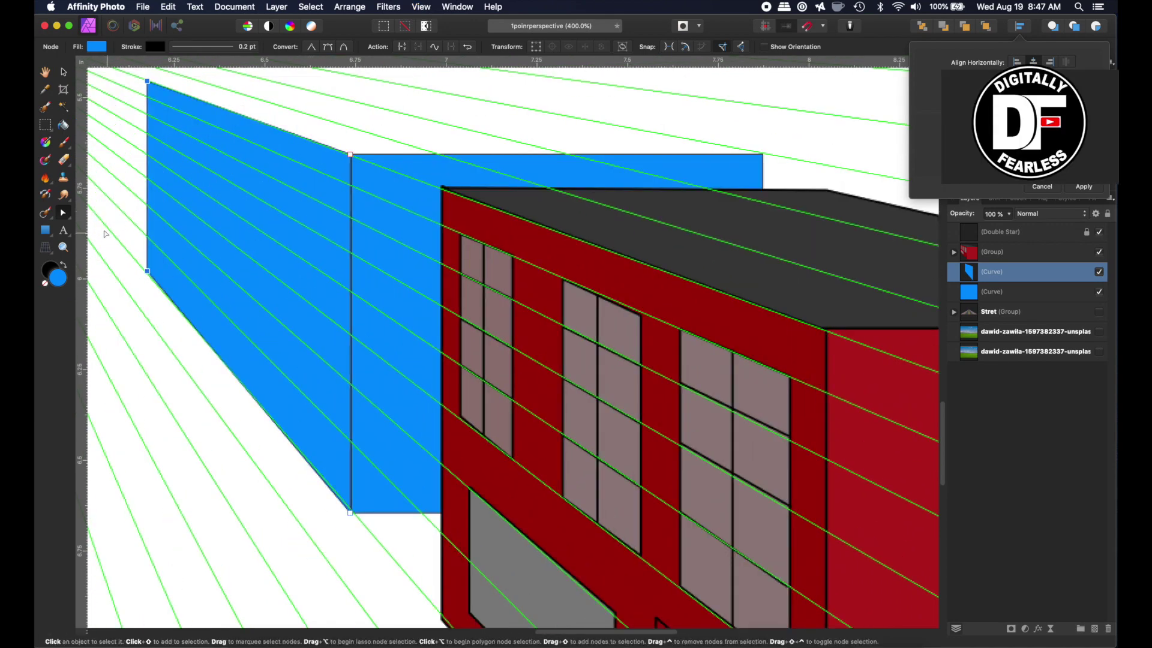
click(150, 275)
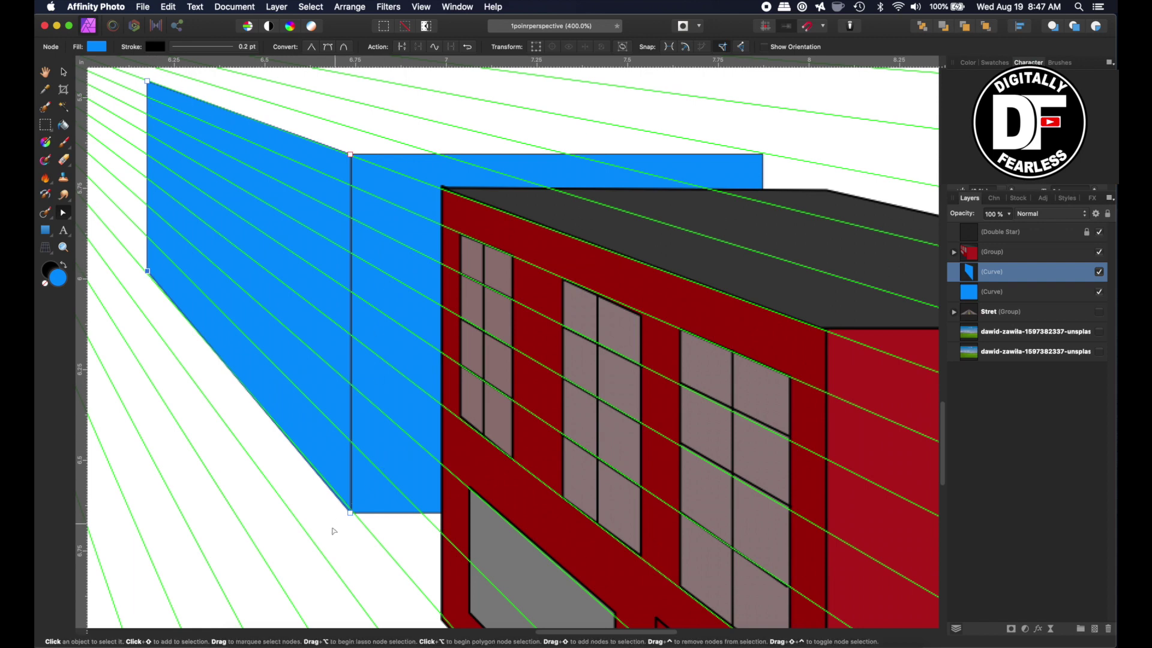
key(super+minus)
key(super+minus)
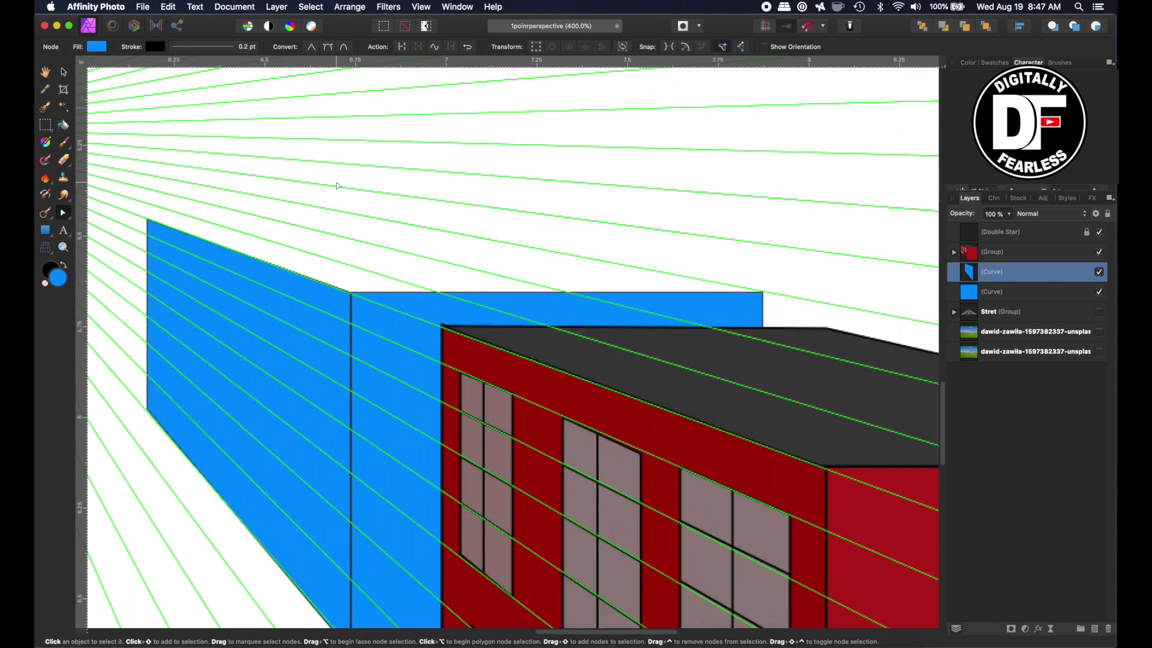
key(v)
click(470, 240)
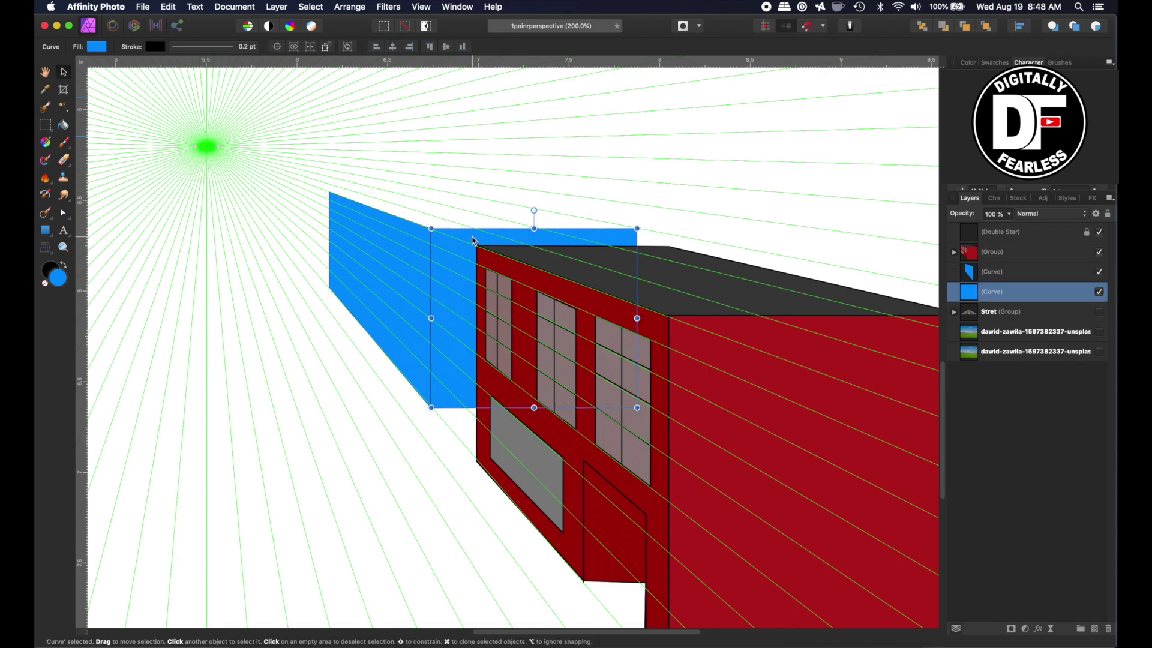
Step: Duplicate the blue front rectangle and raise the copy well above the red building's roof
key(super+j)
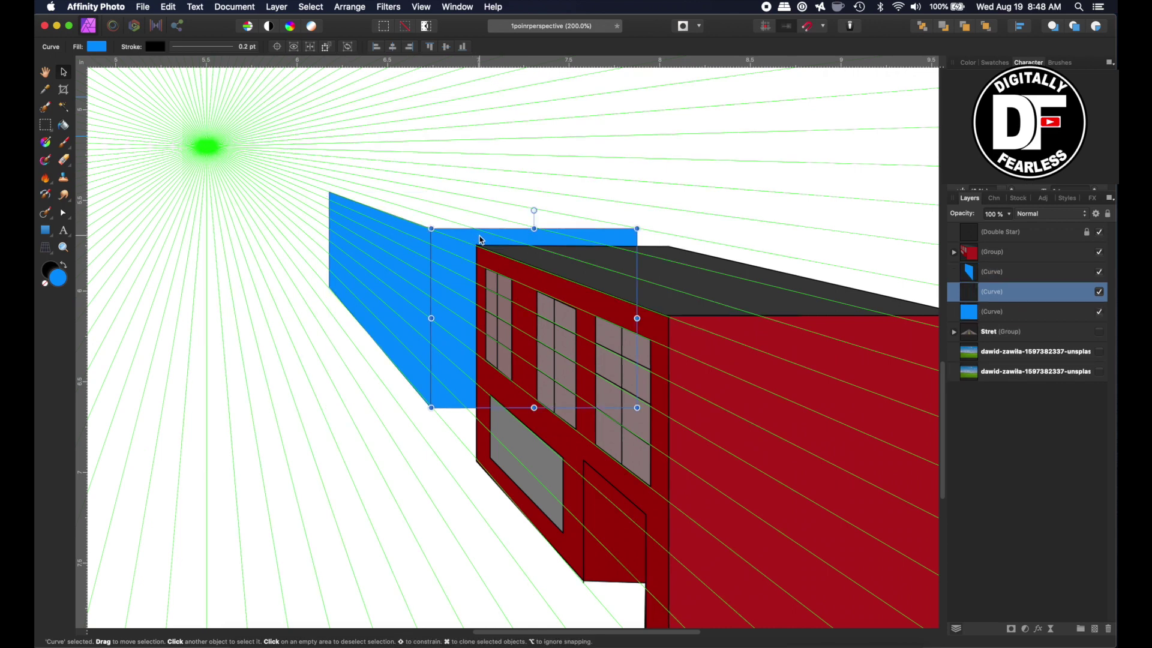
drag(481, 240, 481, 62)
scroll(473, 296, up, 5)
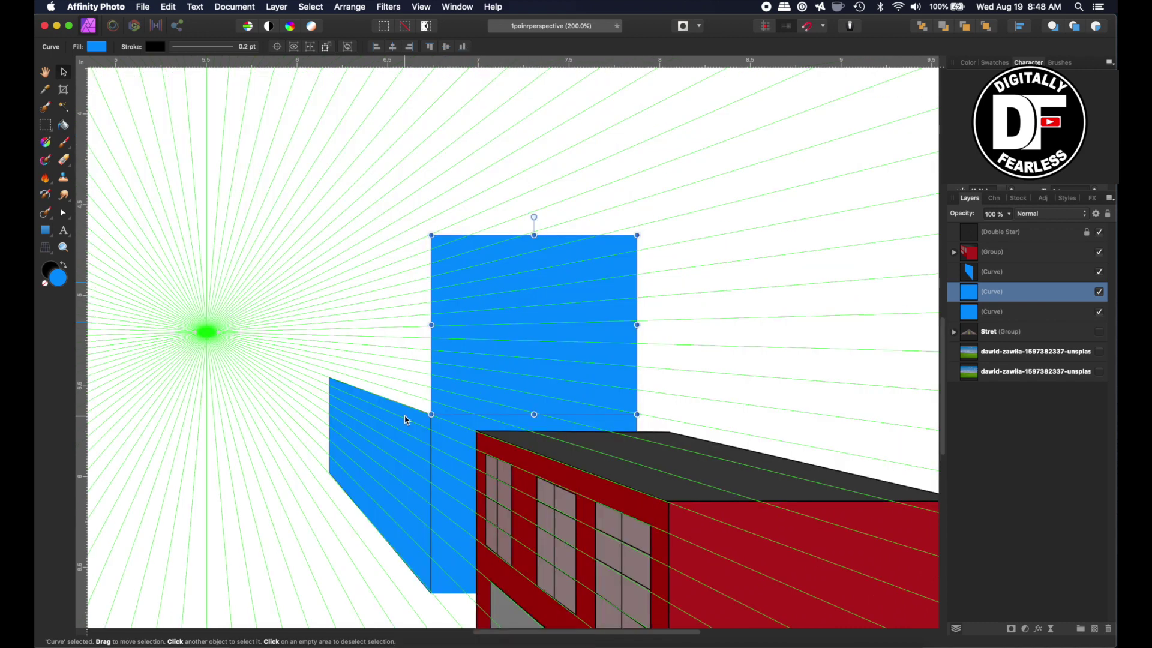
key(super+plus)
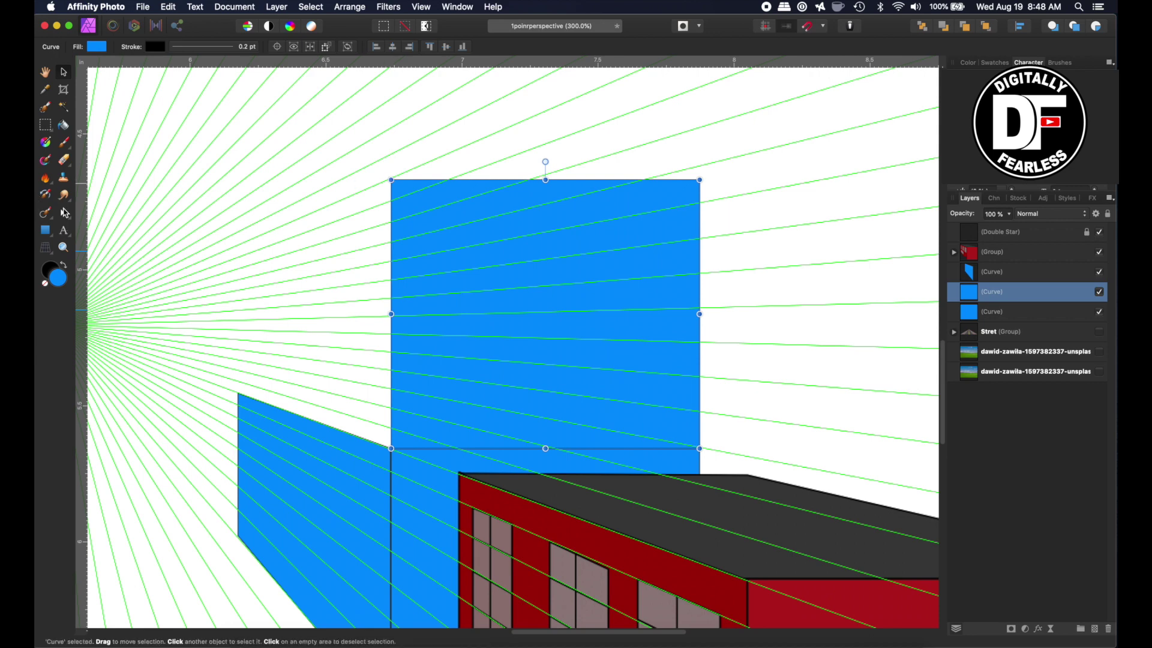
Step: Lower the copy's top corners onto the side wall's top and the perspective line
click(63, 212)
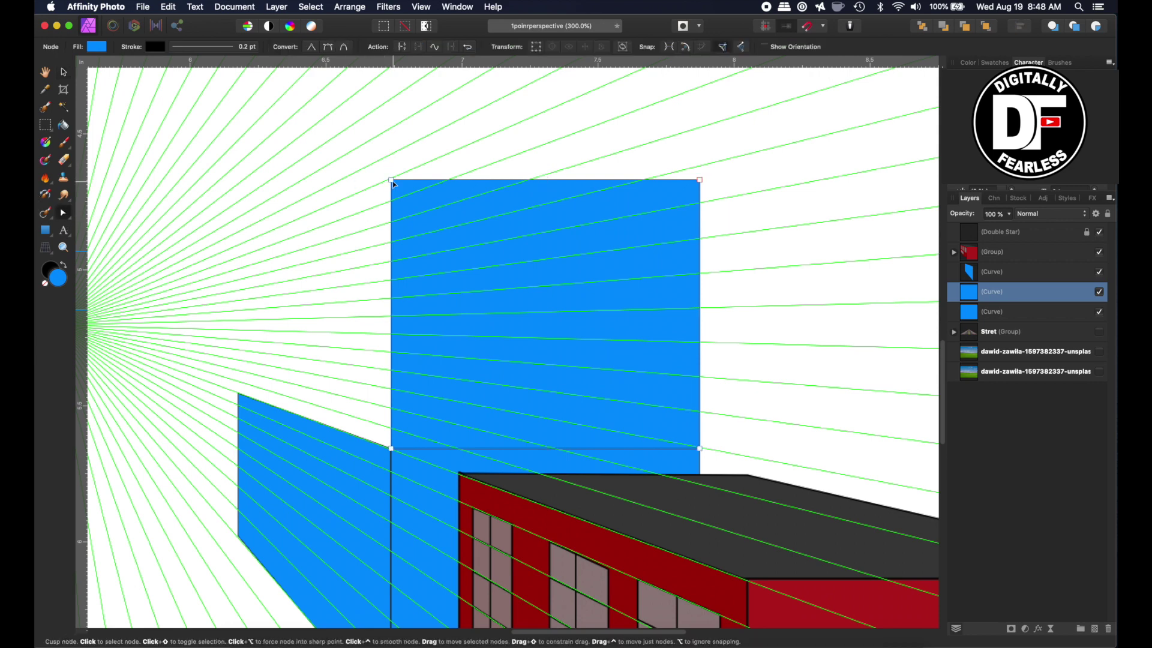
drag(388, 184, 238, 392)
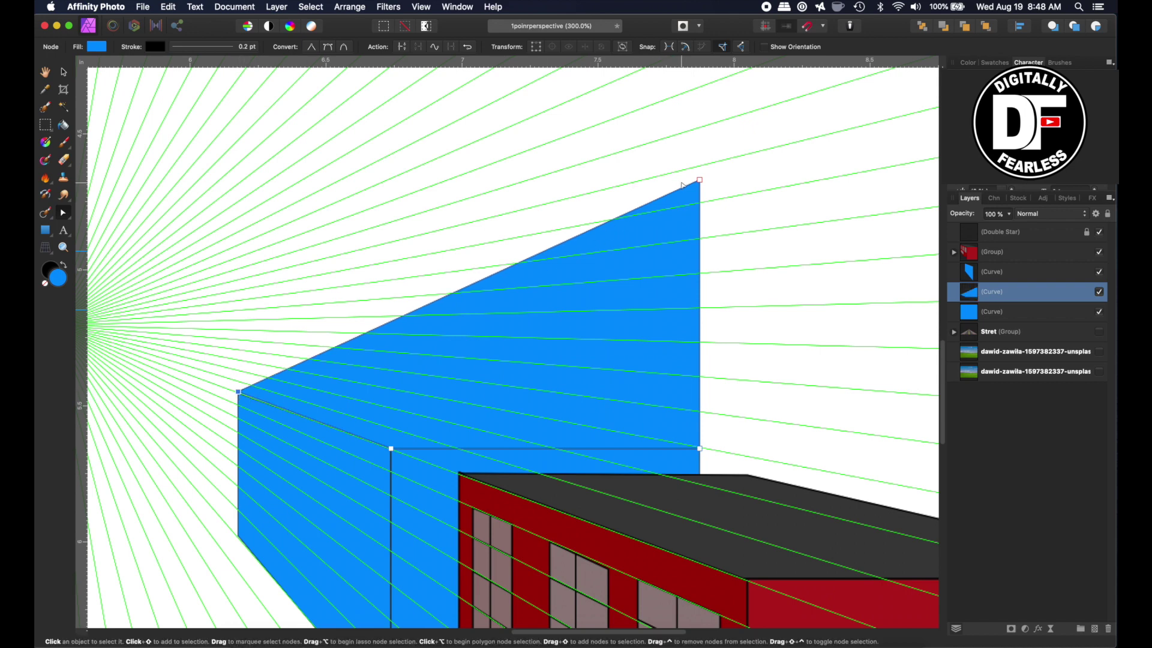
drag(700, 182, 418, 393)
Step: Vertically centre-align the roof's back-edge nodes, then nudge the middle node left onto the perspective line
drag(207, 387, 477, 400)
click(1020, 25)
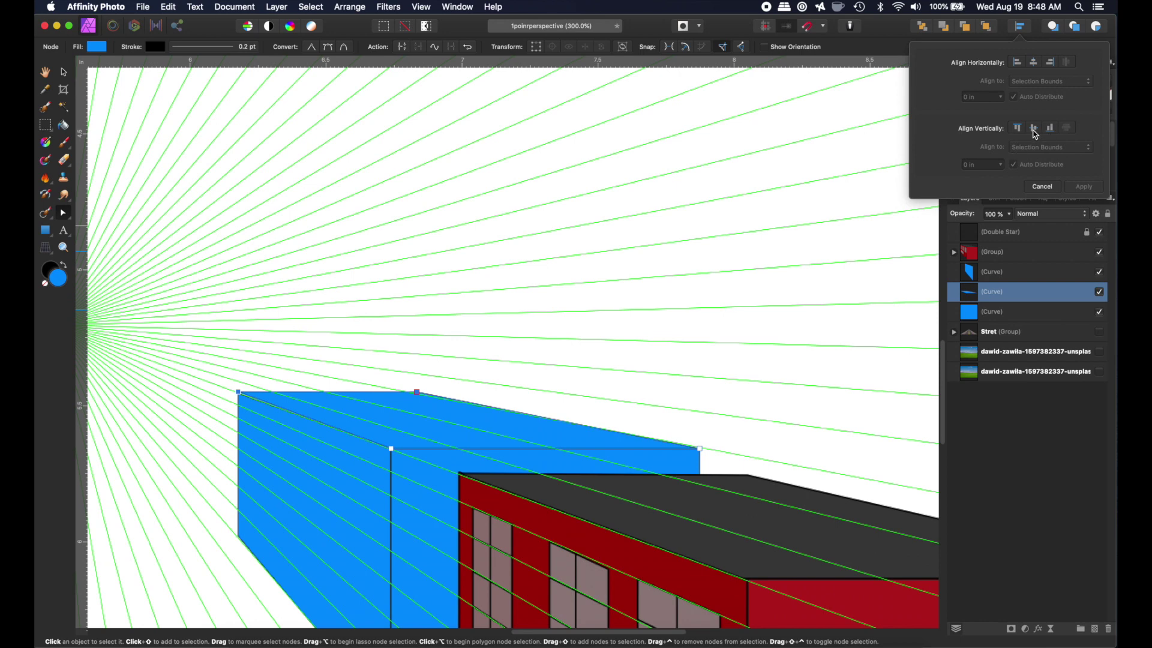
click(1033, 128)
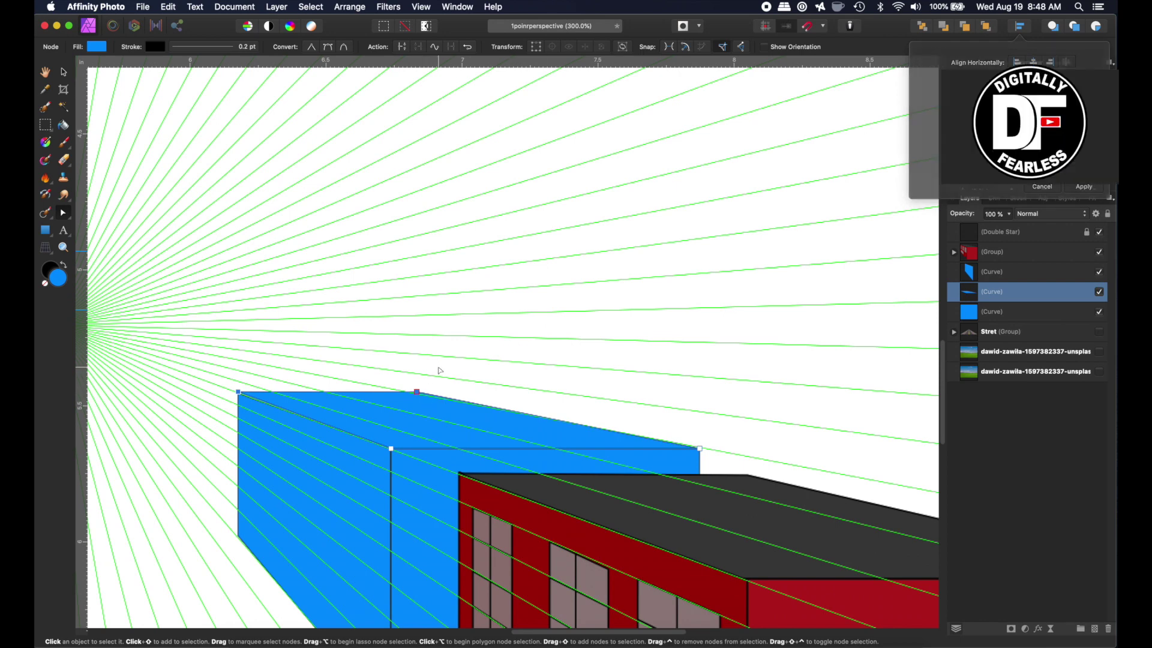
click(436, 375)
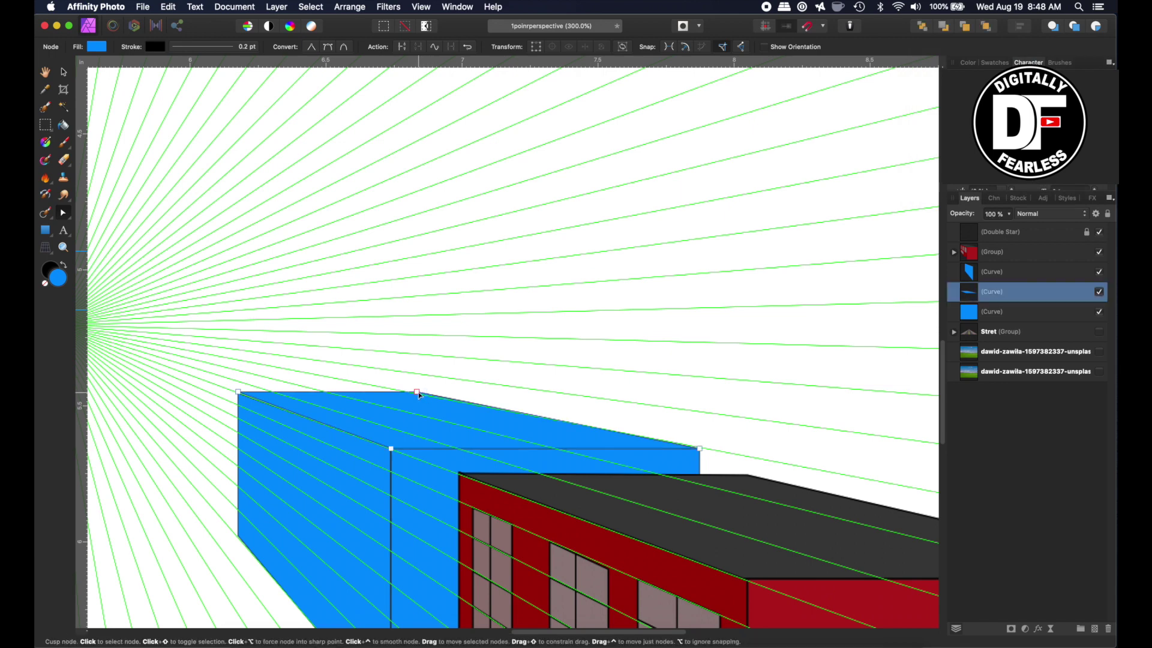
key(super+plus)
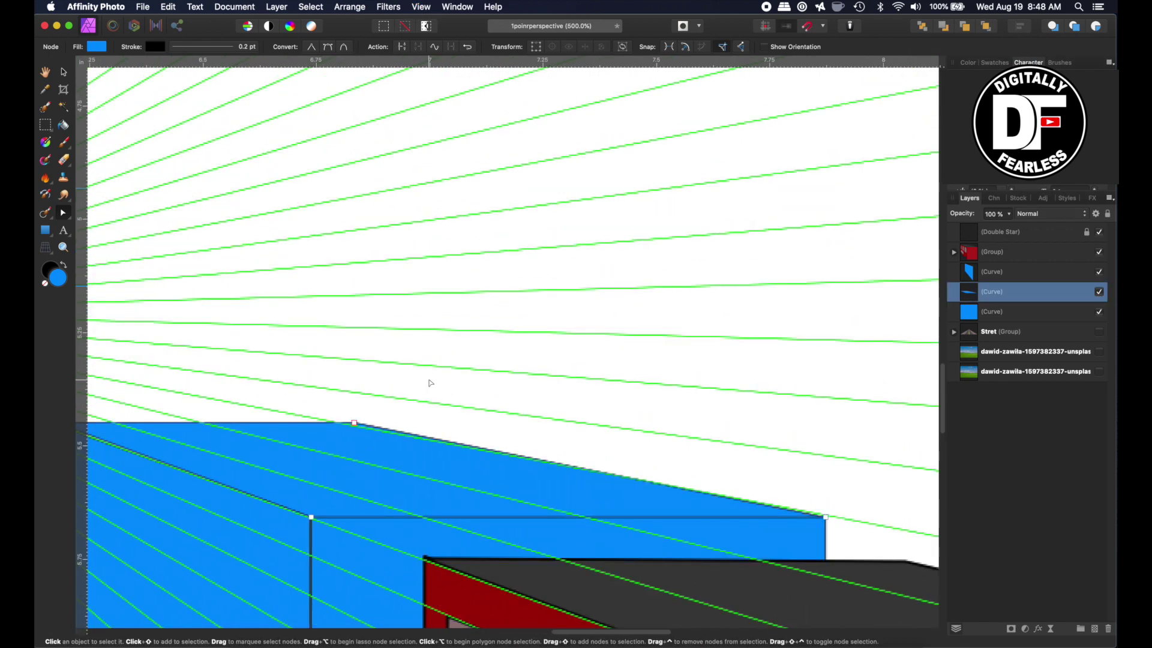
click(354, 423)
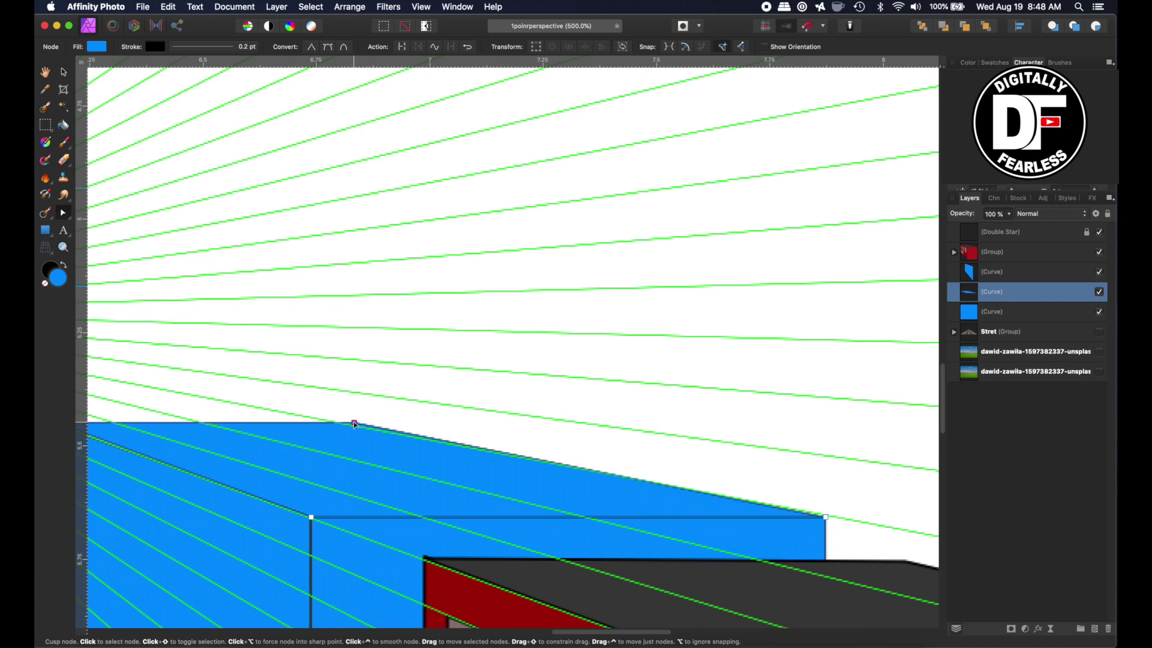
key(Left)
key(Left)
key(Left)
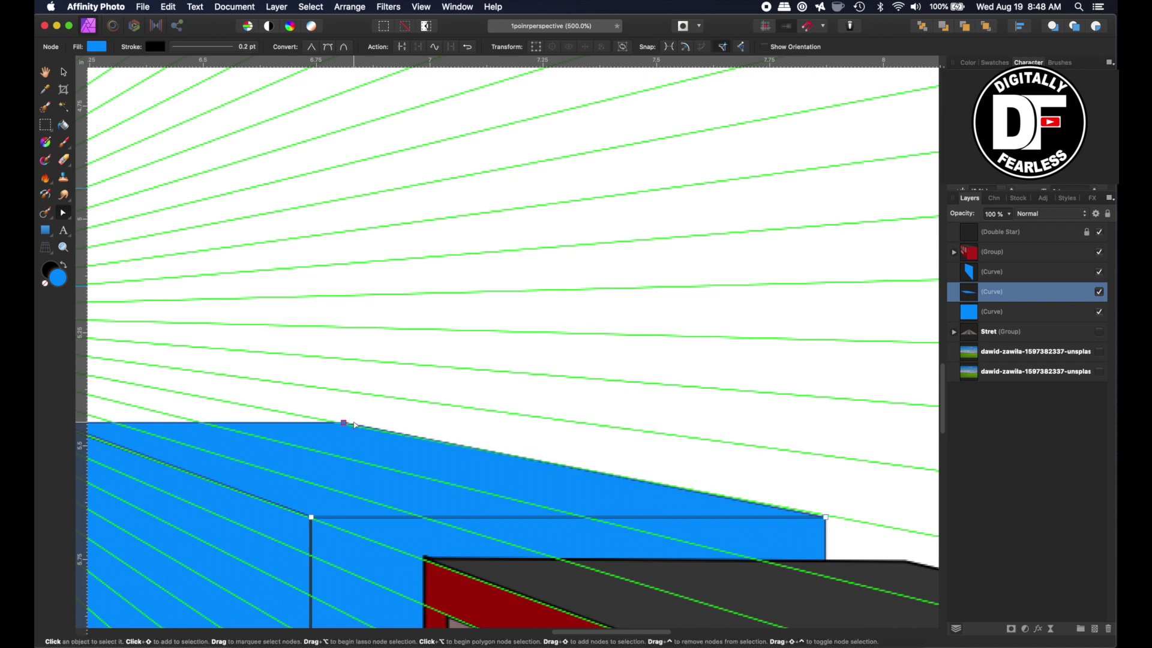
click(63, 72)
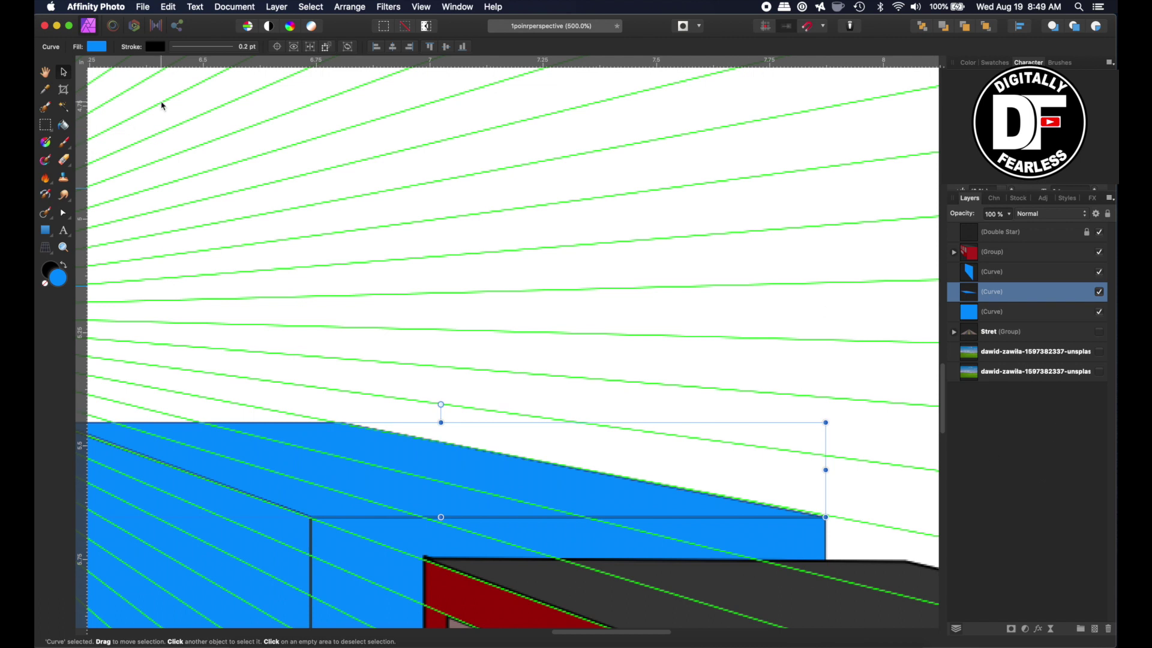
Step: Recolour the roof face to a deep navy blue using the HSL colour wheel
click(96, 47)
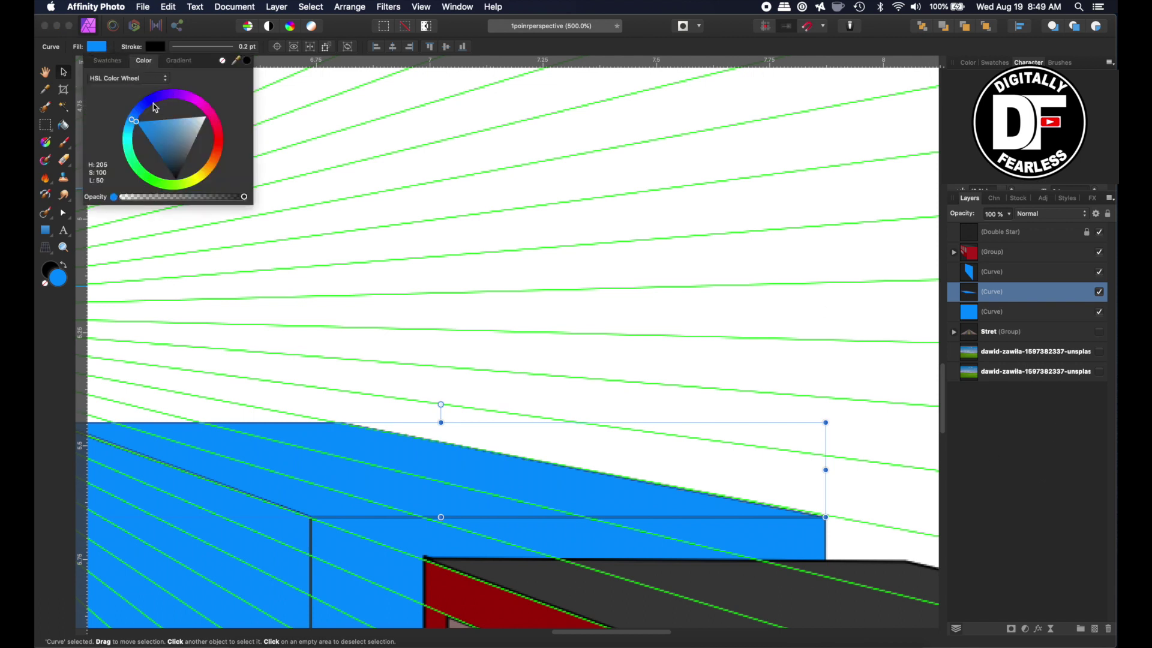
click(159, 154)
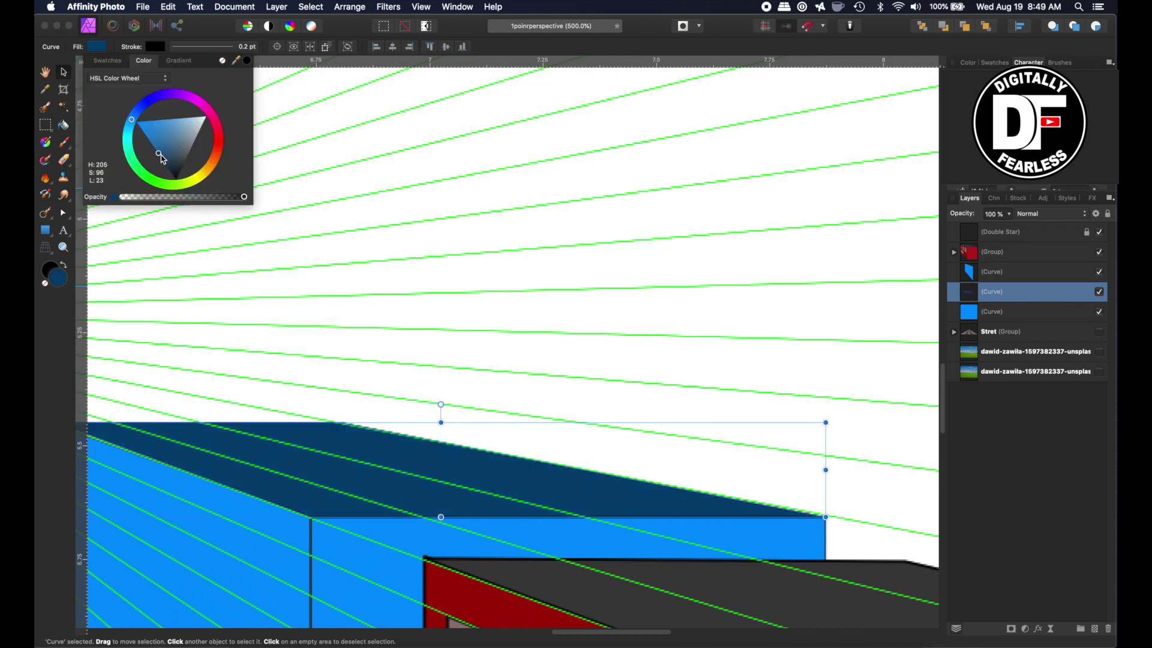
mouse_move(163, 159)
mouse_down()
mouse_move(158, 144)
mouse_move(160, 155)
mouse_up()
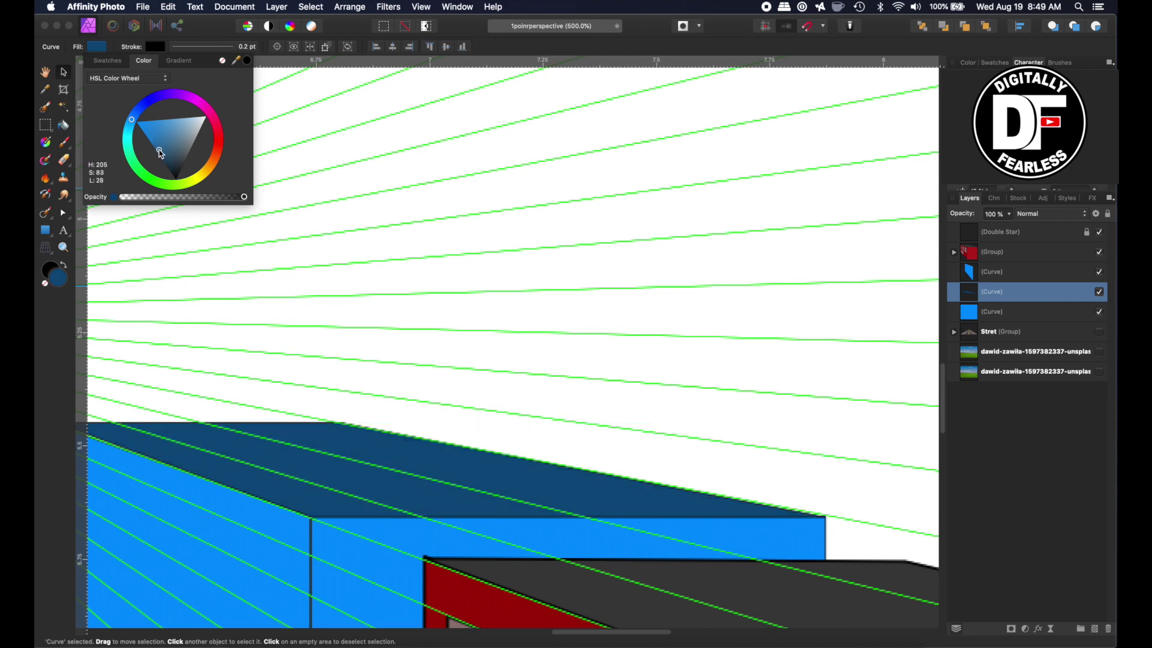
click(45, 72)
Step: Zoom out to the whole scene, then select the blue building's front wall and zoom in
key(super+2)
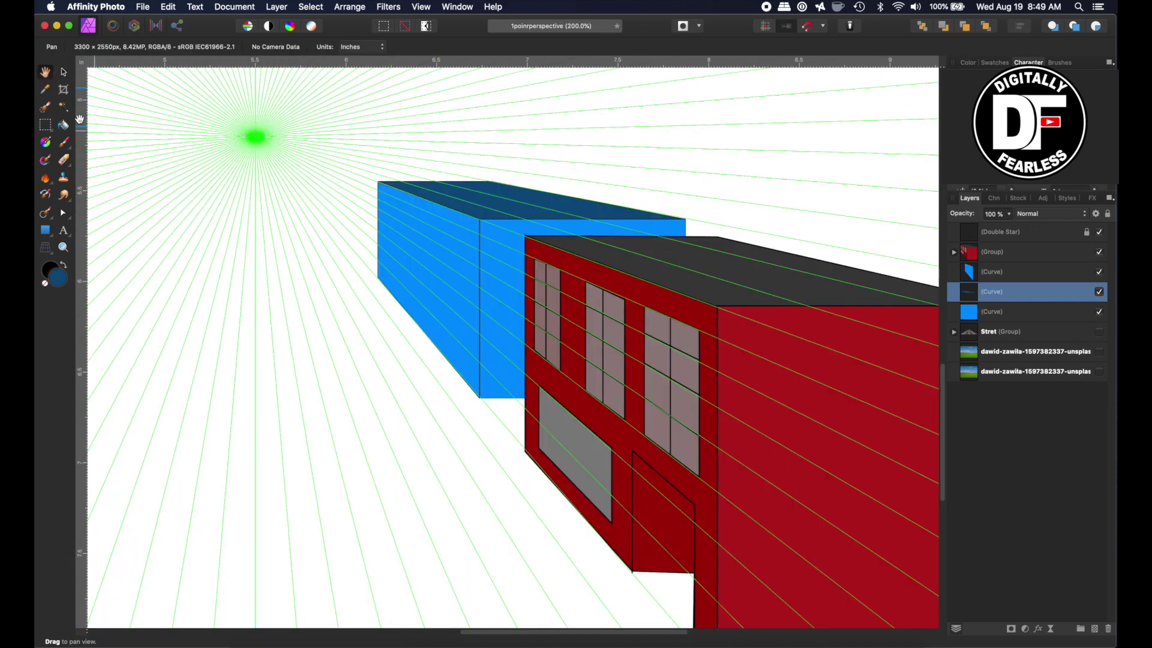
click(63, 72)
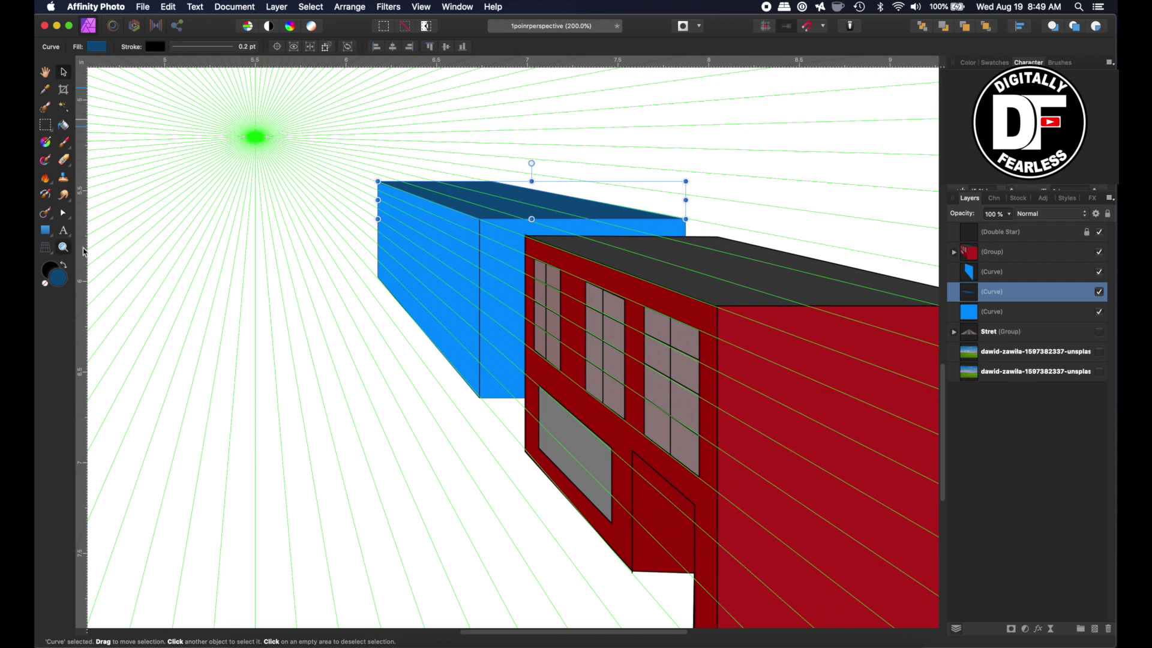
key(m)
click(1000, 271)
key(super+4)
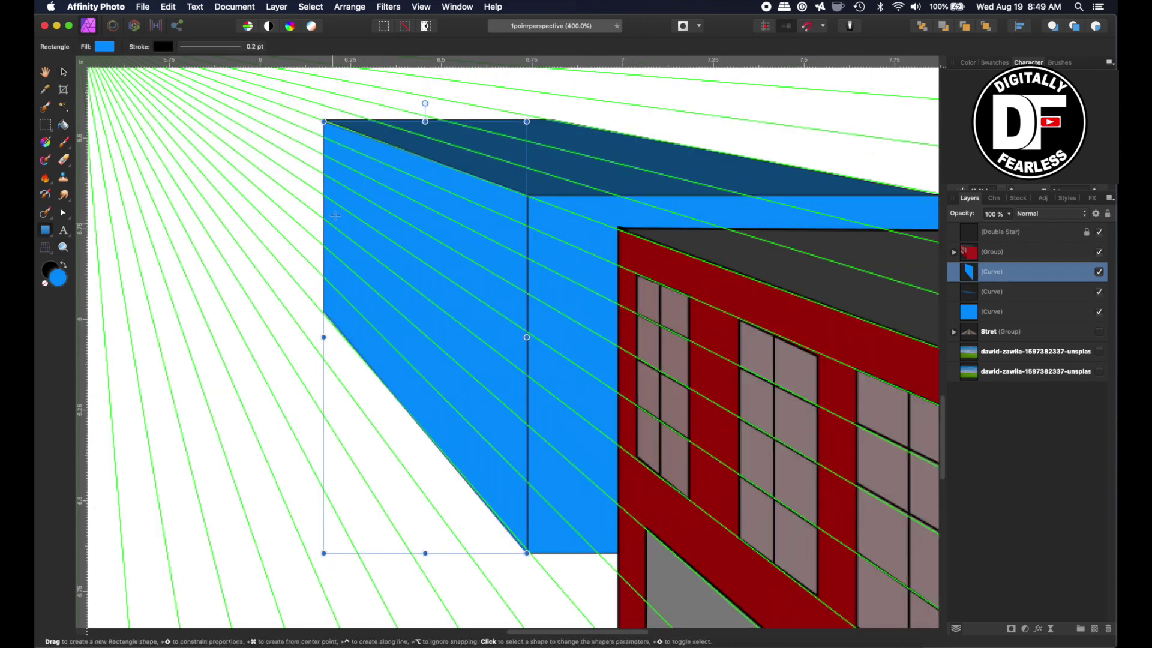
Step: Draw a dark grey rectangle, place it tall on the blue side wall, and convert it to curves
key(super+d)
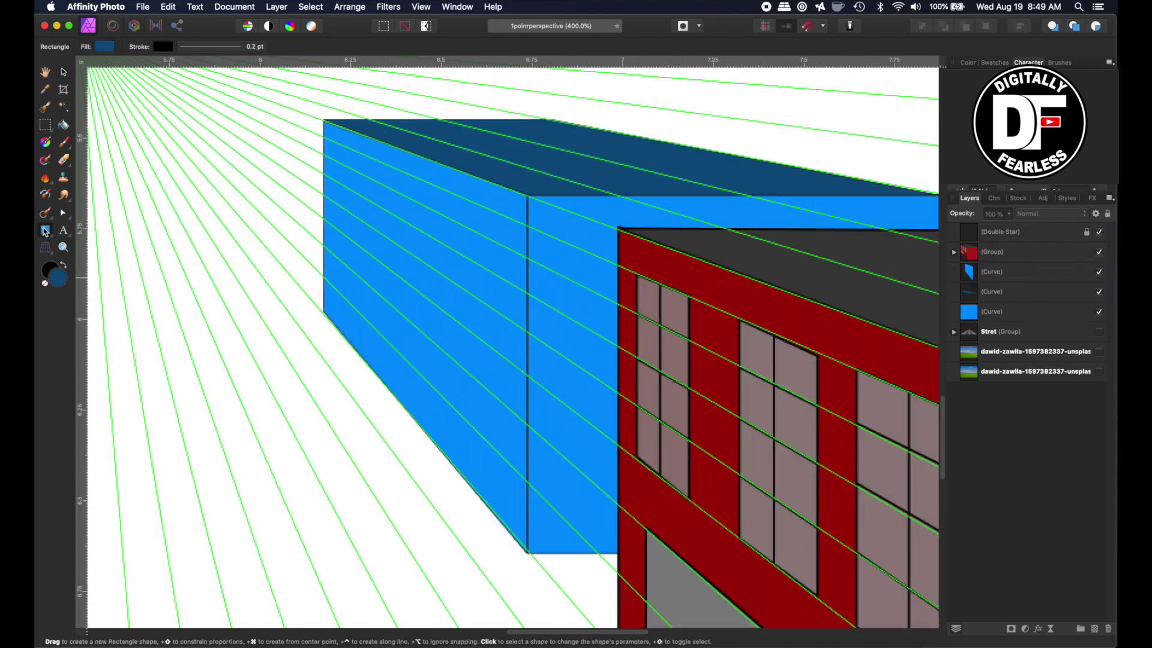
drag(205, 301, 275, 404)
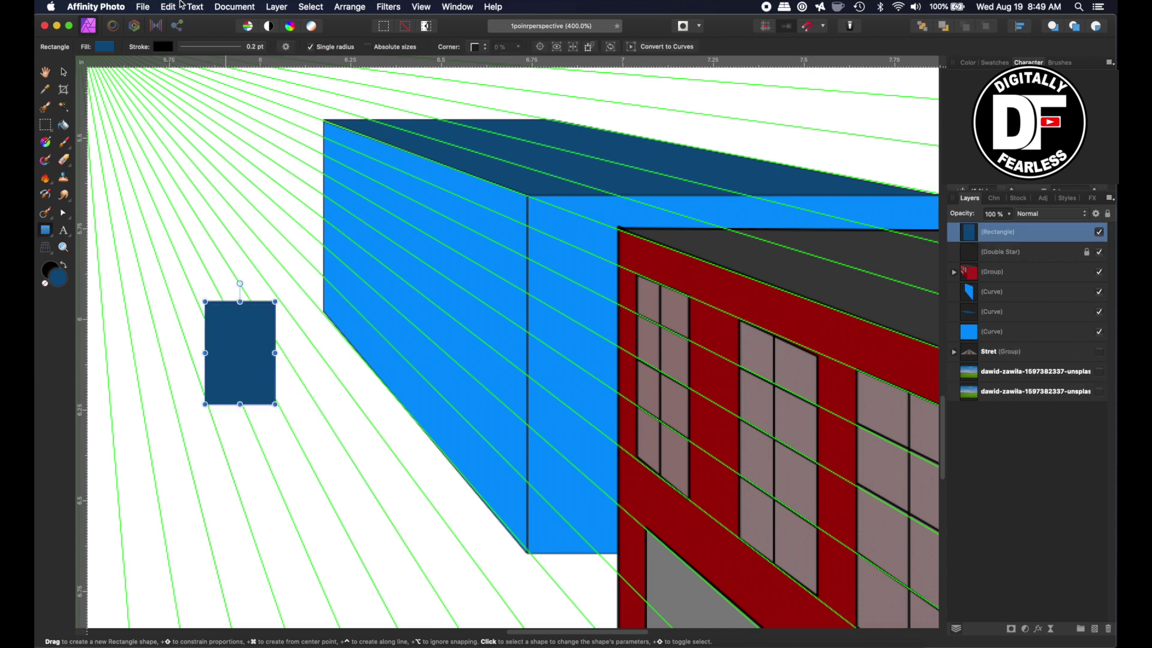
click(103, 46)
drag(160, 149, 195, 170)
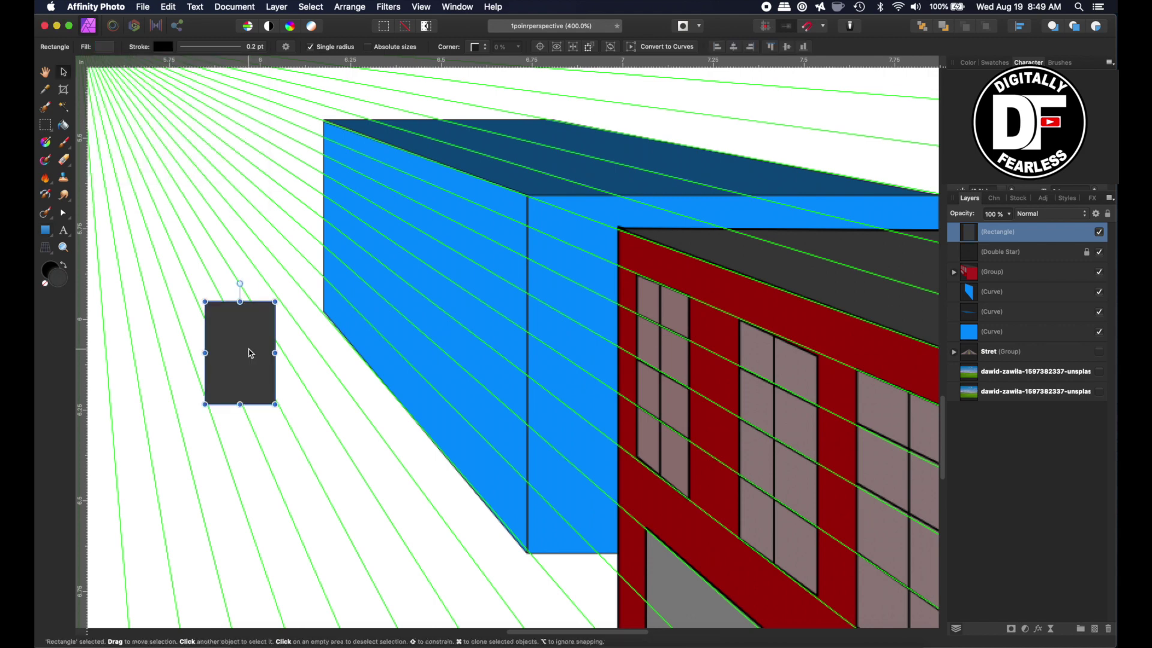
drag(240, 348, 485, 265)
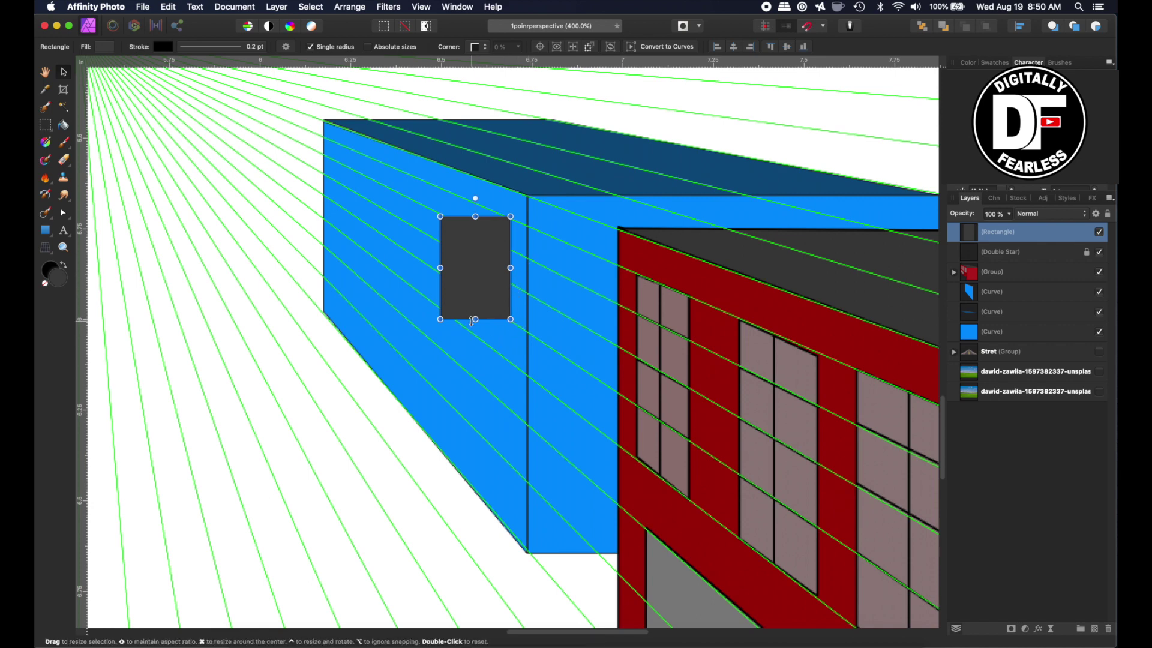
drag(476, 322, 475, 363)
click(667, 47)
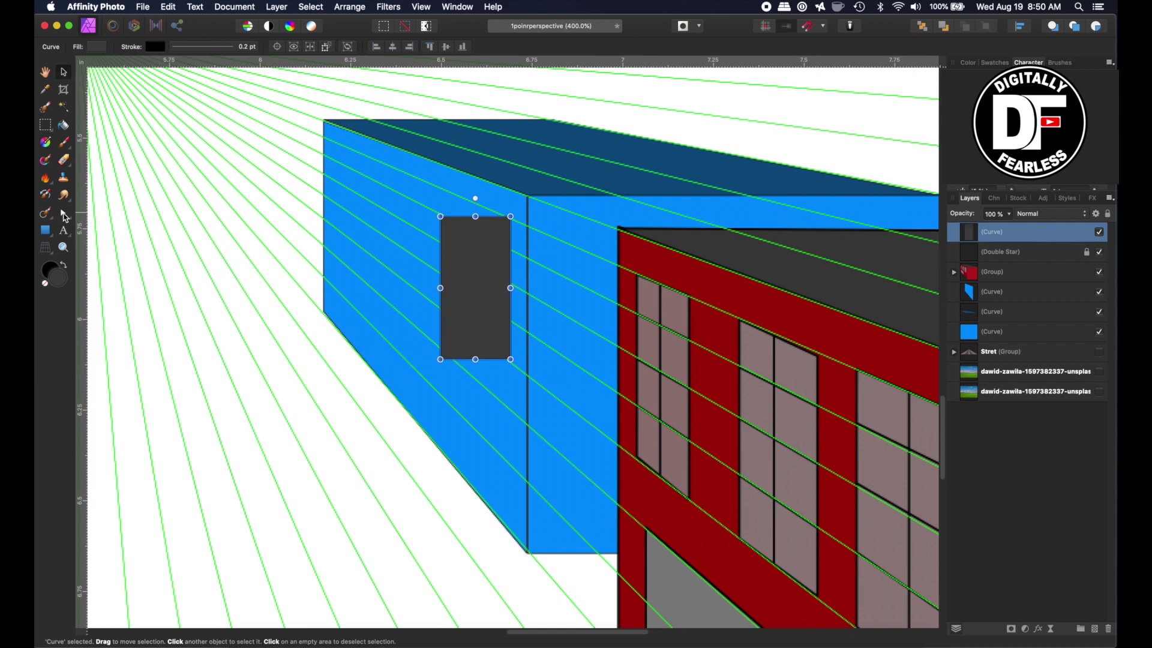
Step: Nudge the window's left nodes up and right so its edges follow the perspective lines
click(64, 214)
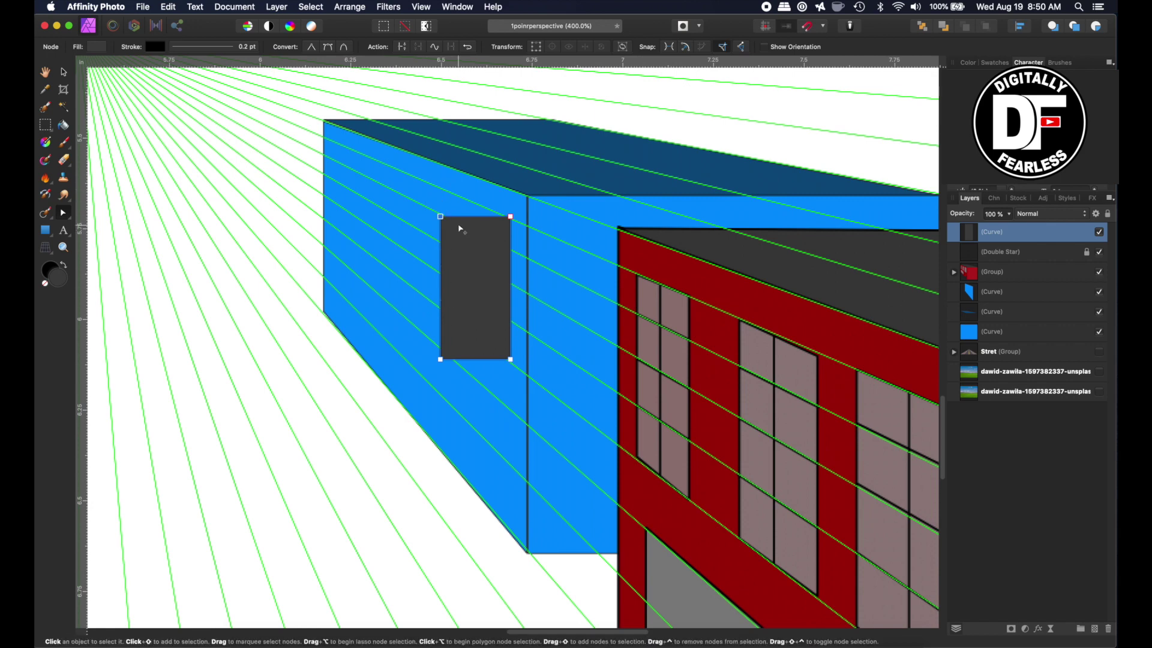
key(Up)
key(Up)
key(Up)
key(Up)
key(Up)
key(Up)
key(Up)
key(Up)
key(Up)
key(Up)
key(Up)
key(Up)
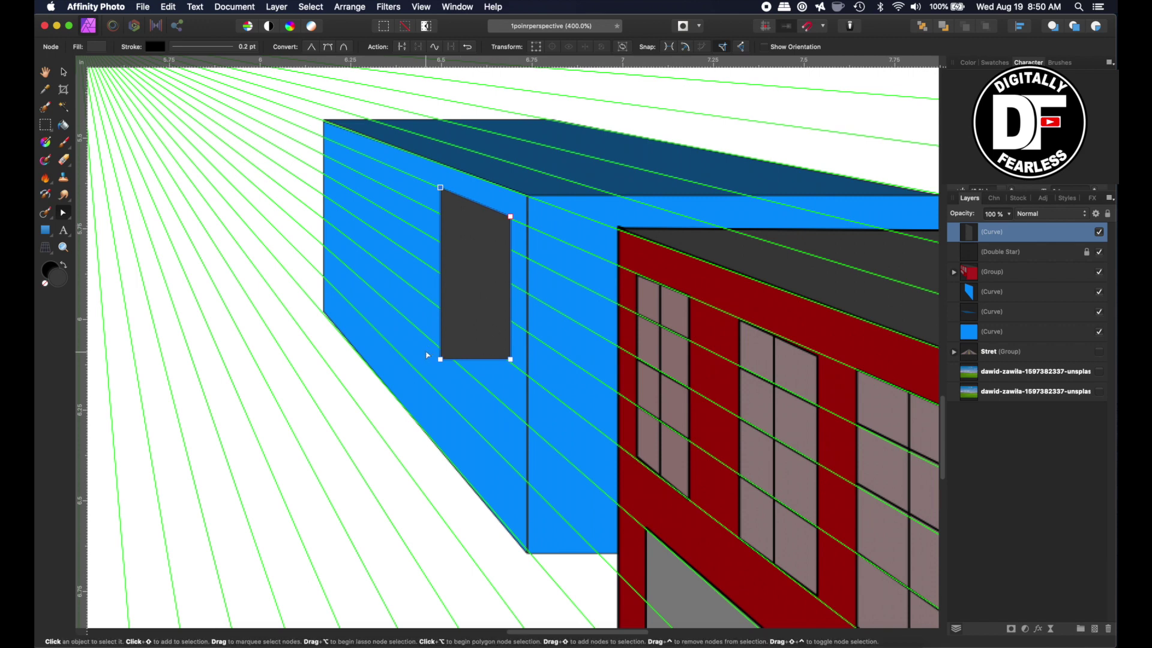
key(Up)
key(Up)
key(Up)
key(Up)
key(Up)
key(Up)
key(Up)
key(Up)
key(Up)
key(Up)
key(Up)
key(Up)
key(Up)
key(Up)
key(Up)
key(Up)
key(Up)
key(Up)
key(Up)
key(Up)
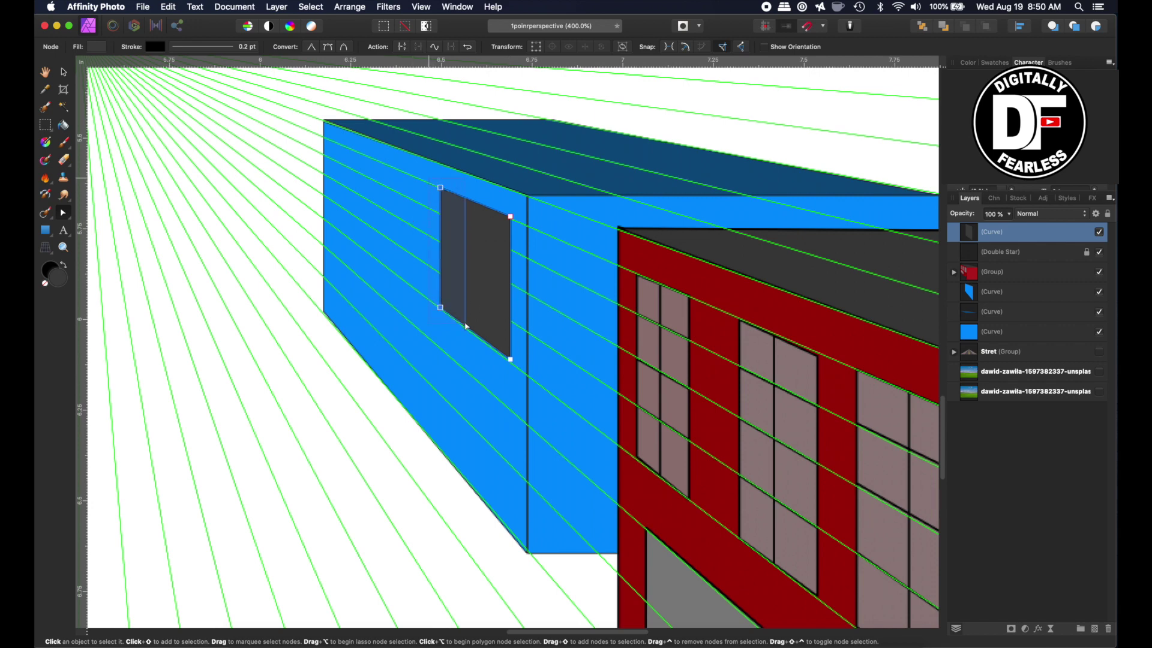
key(Right)
key(Right)
key(Right)
key(Right)
key(Right)
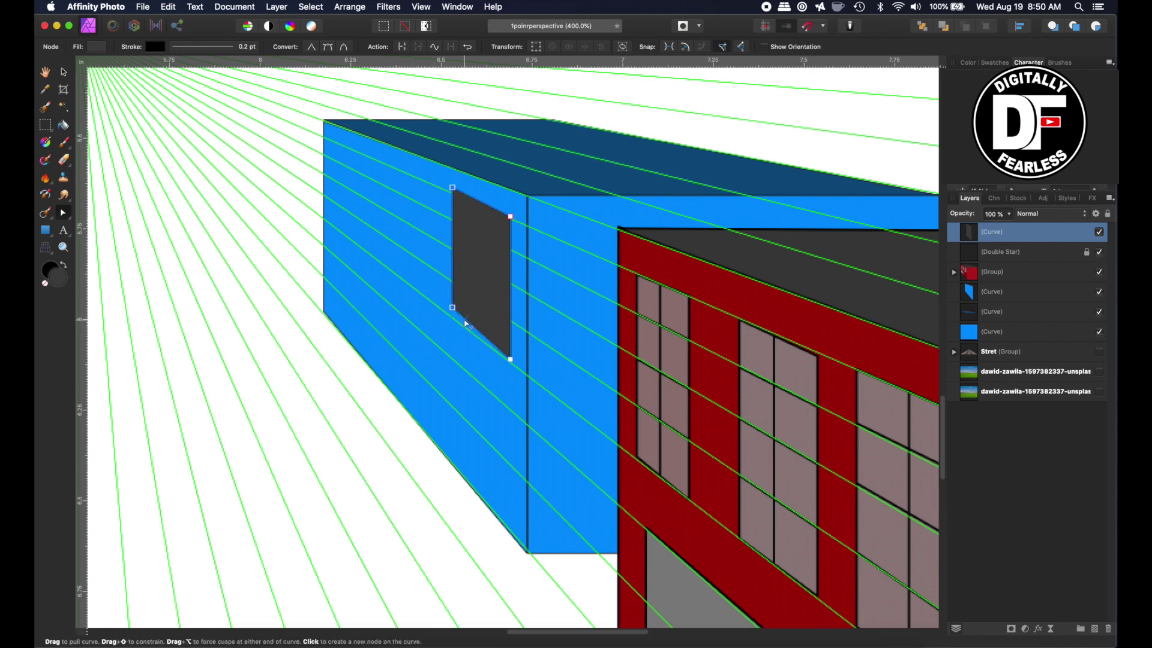
key(Right)
key(Right)
key(Right)
key(Right)
key(Right)
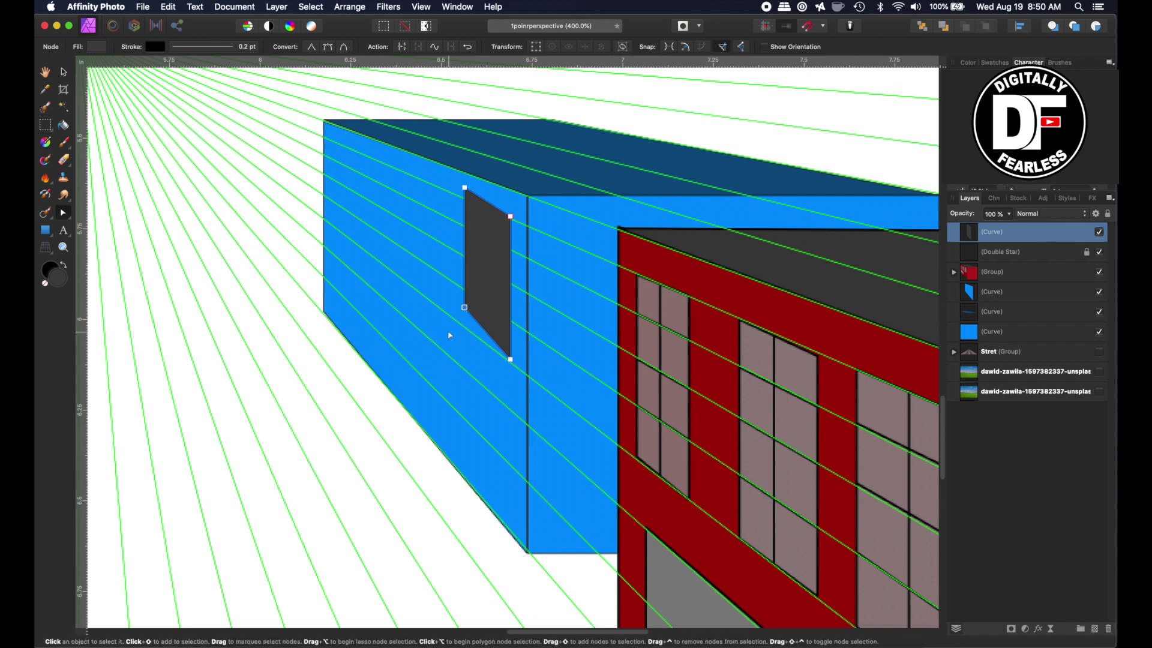
key(Down)
key(Down)
key(Down)
key(Down)
key(Down)
key(Down)
key(Down)
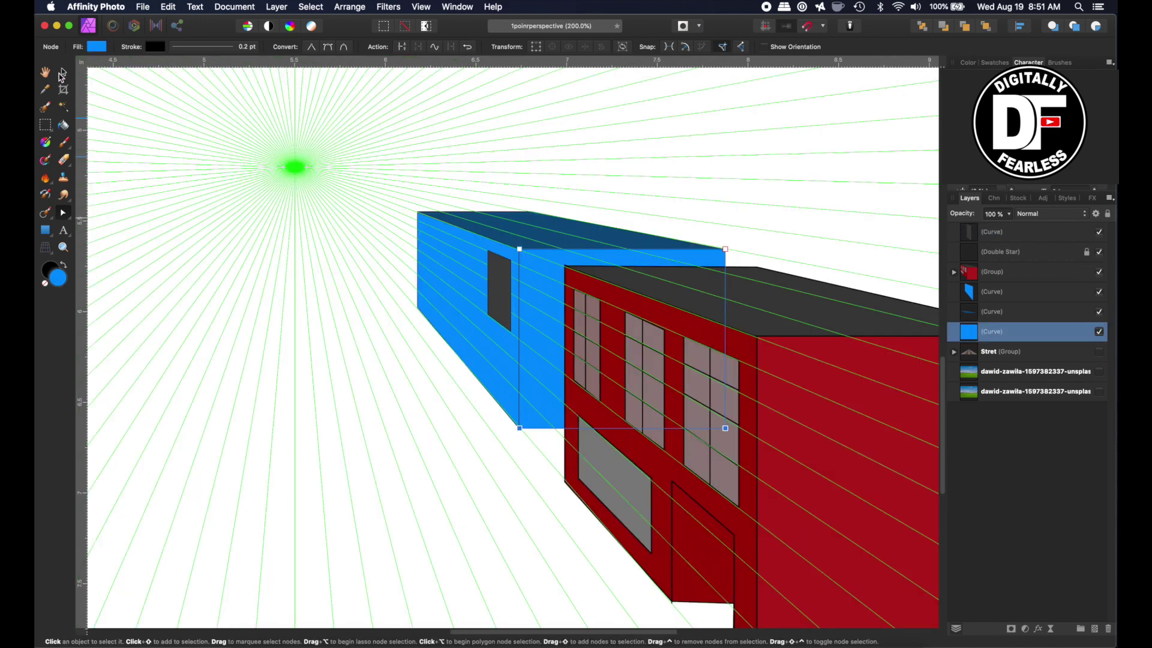
Step: Zoom in on the red building's windows and expand its group in the Layers panel
click(46, 73)
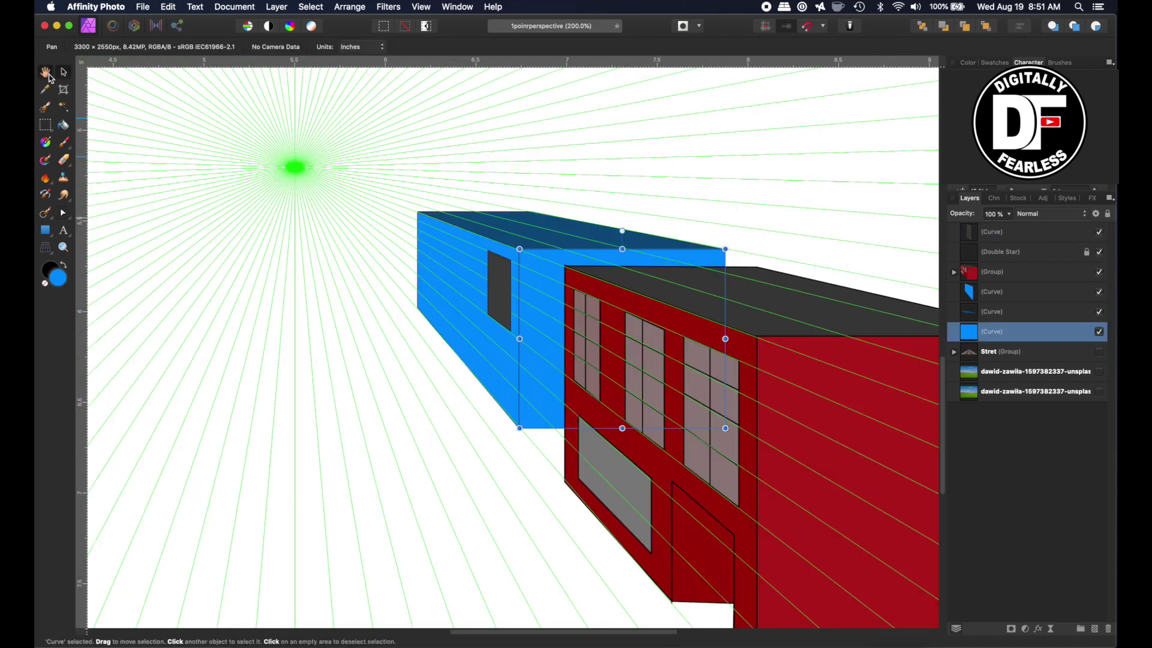
click(64, 248)
click(661, 336)
click(662, 336)
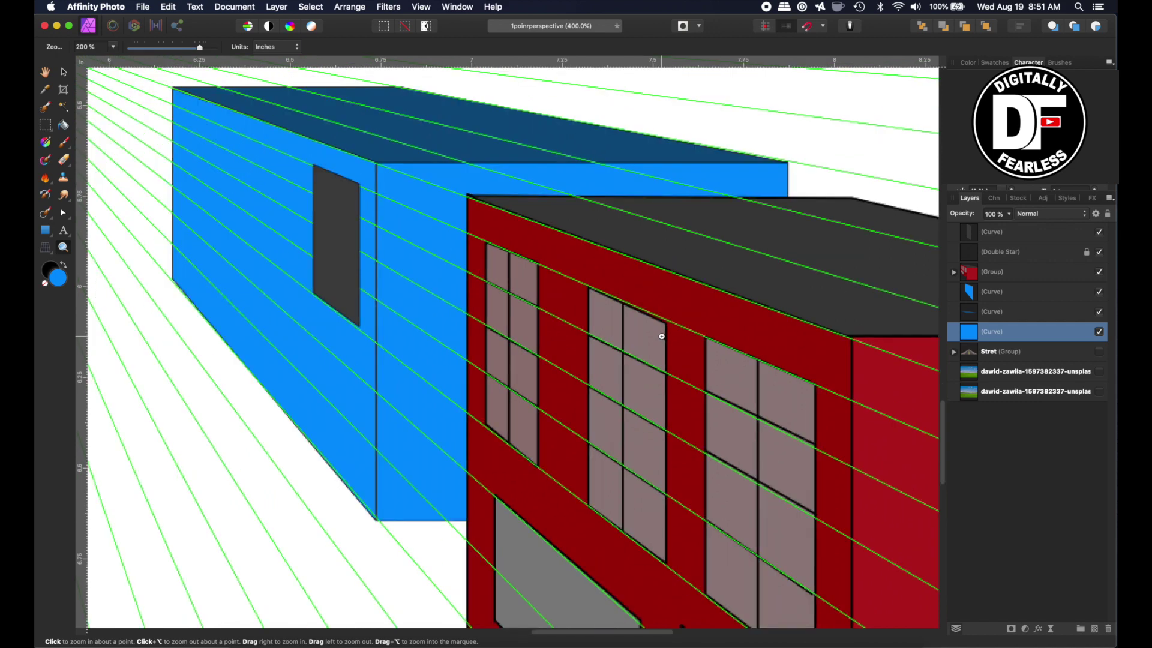
scroll(665, 339, down, 1)
click(954, 272)
click(960, 313)
click(960, 313)
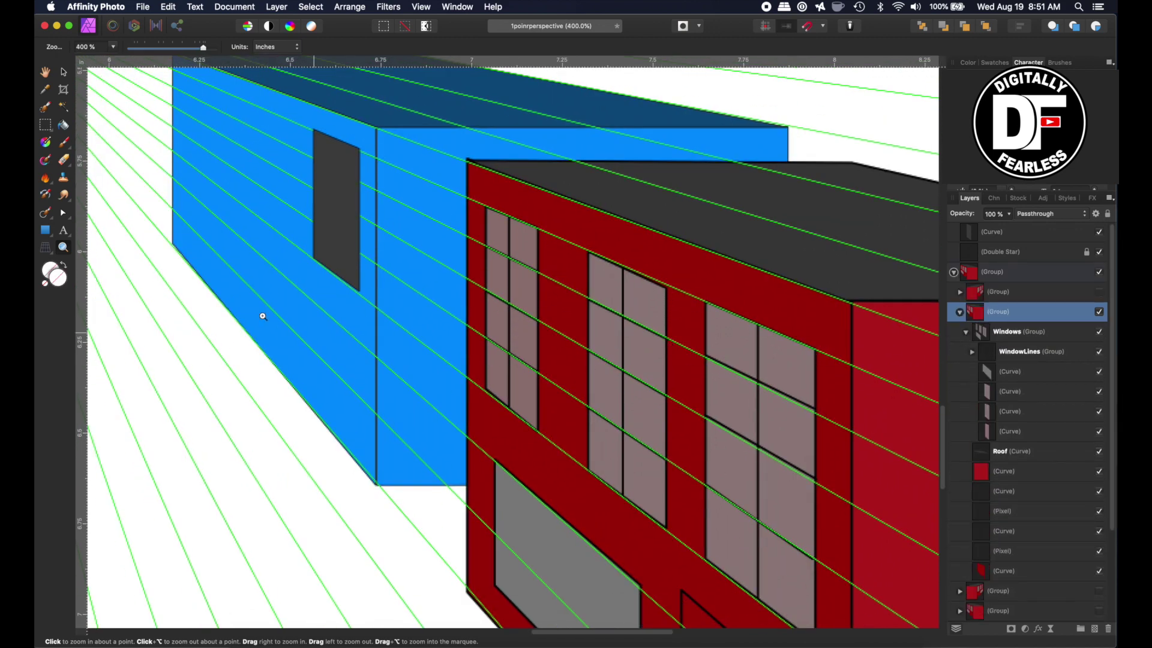
Step: Give the red building's Windows group a 1 pt black outline
click(63, 72)
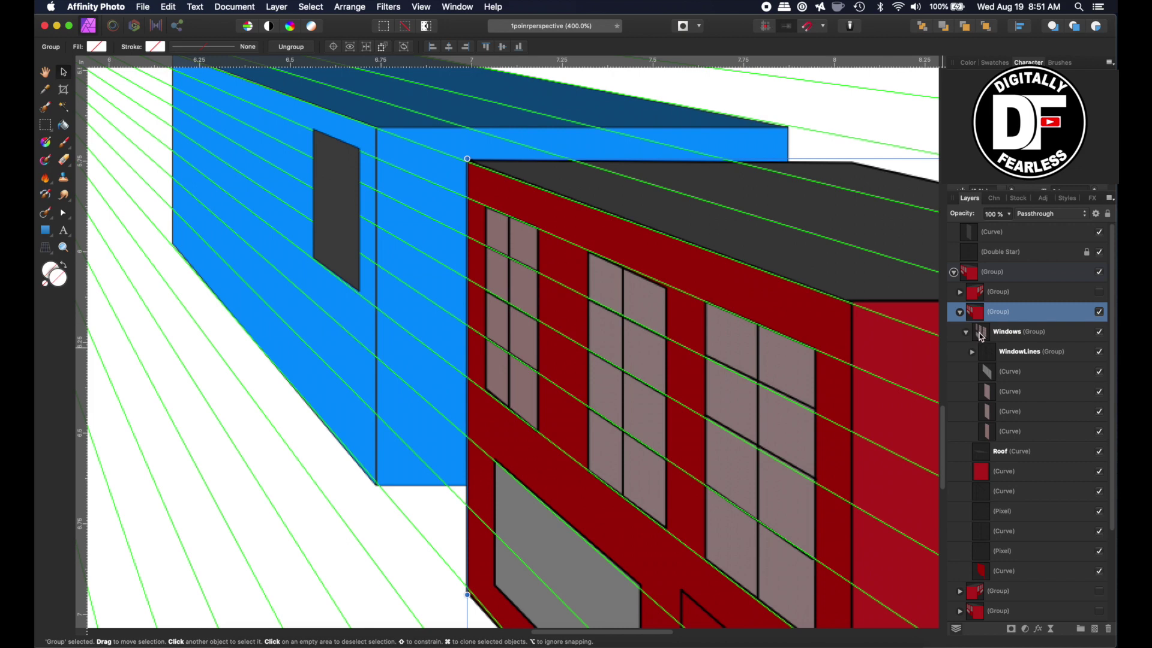
click(982, 336)
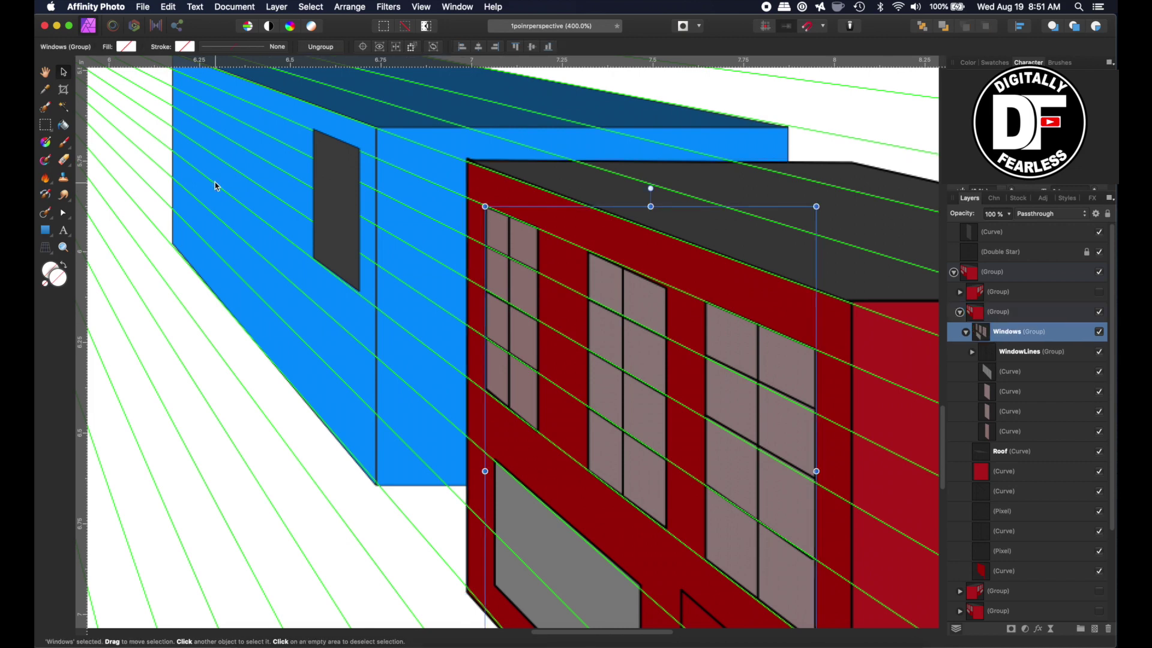
click(211, 47)
drag(200, 87, 215, 86)
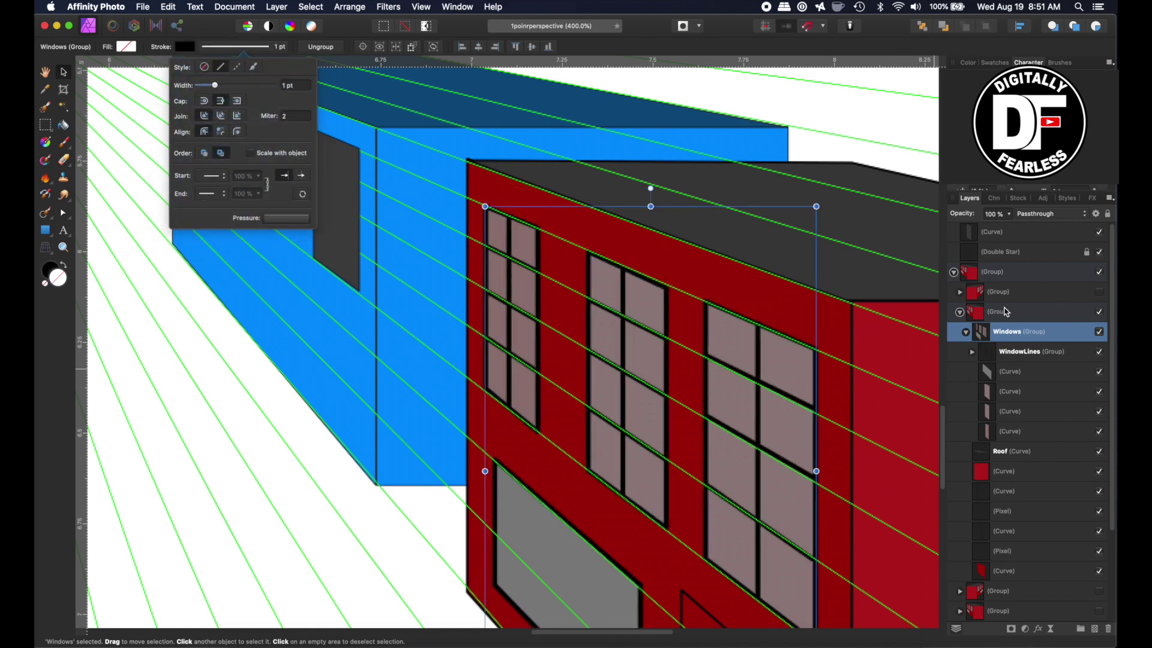
key(super+minus)
click(514, 223)
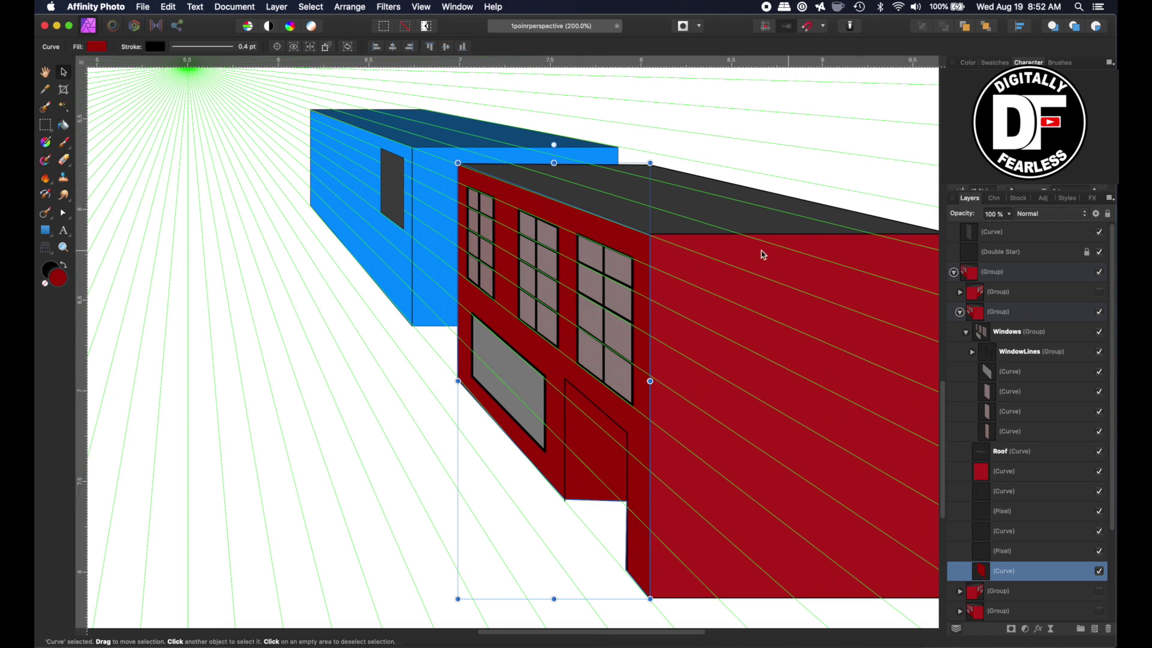
Step: Select the leftmost window shape and add a new pixel layer for it
scroll(424, 270, up, 5)
click(467, 271)
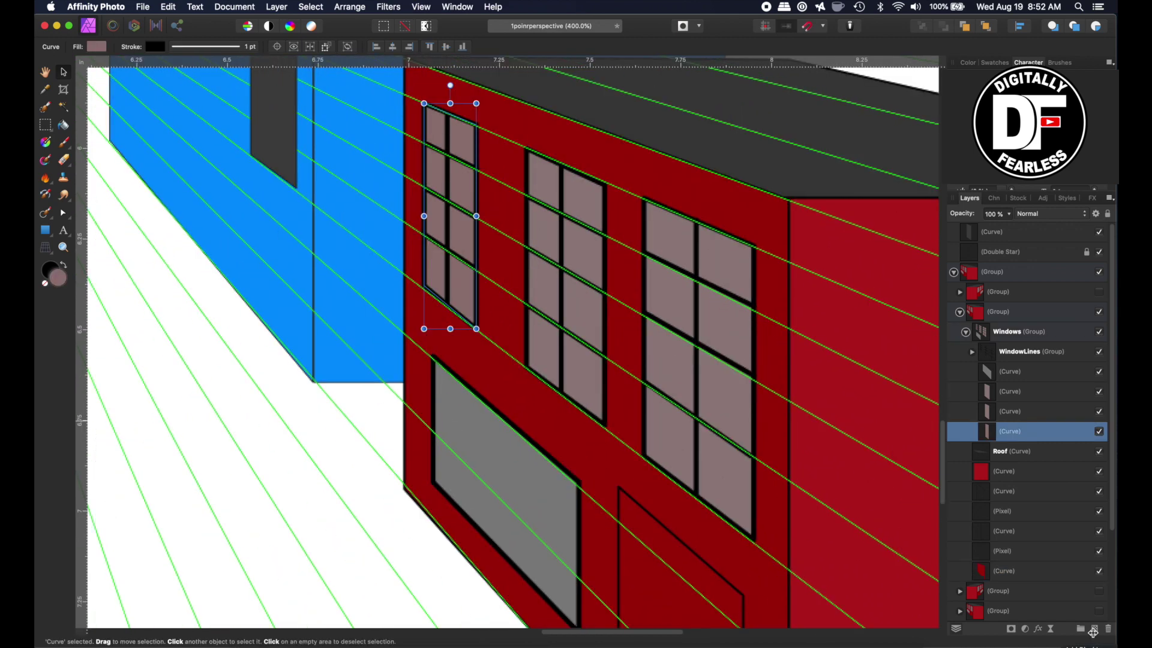
click(1093, 629)
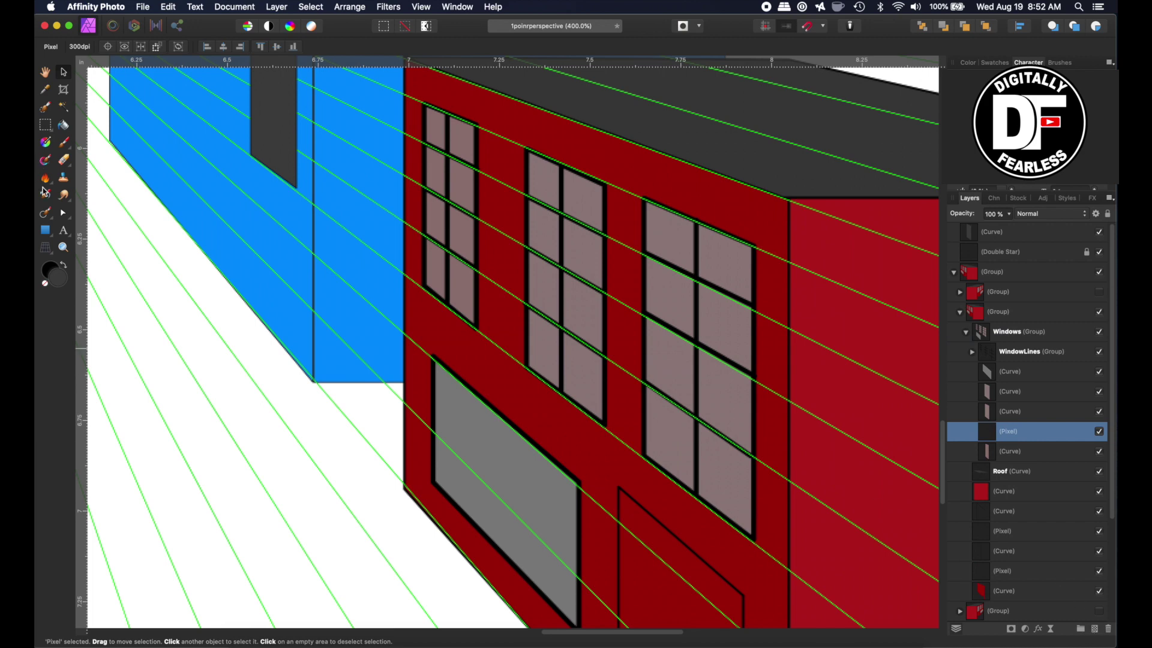
Step: Set the Paint Brush colour to the windows' sampled mauve, darkened to pinkish grey 928080
click(64, 145)
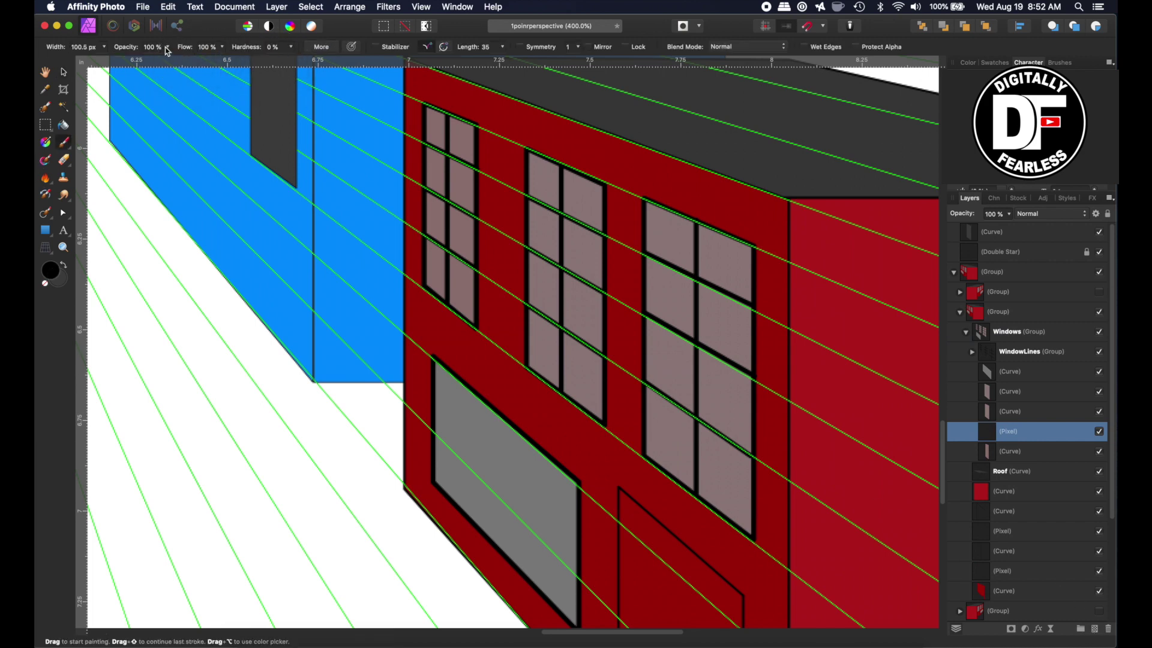
double_click(60, 275)
drag(1072, 544, 572, 309)
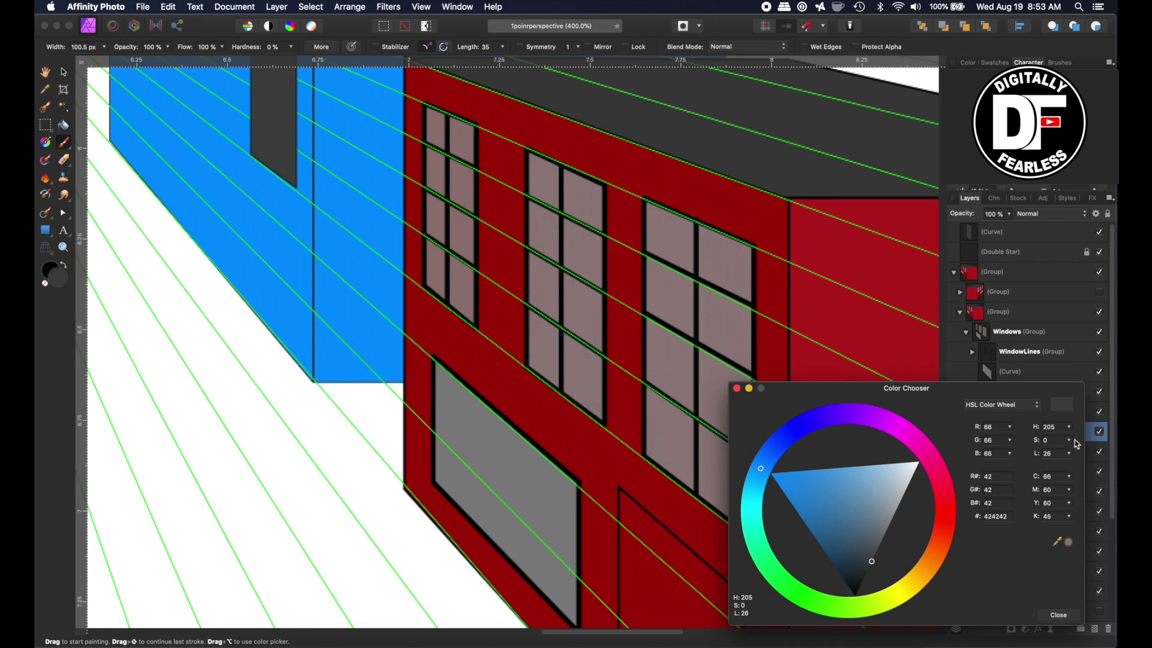
click(1070, 543)
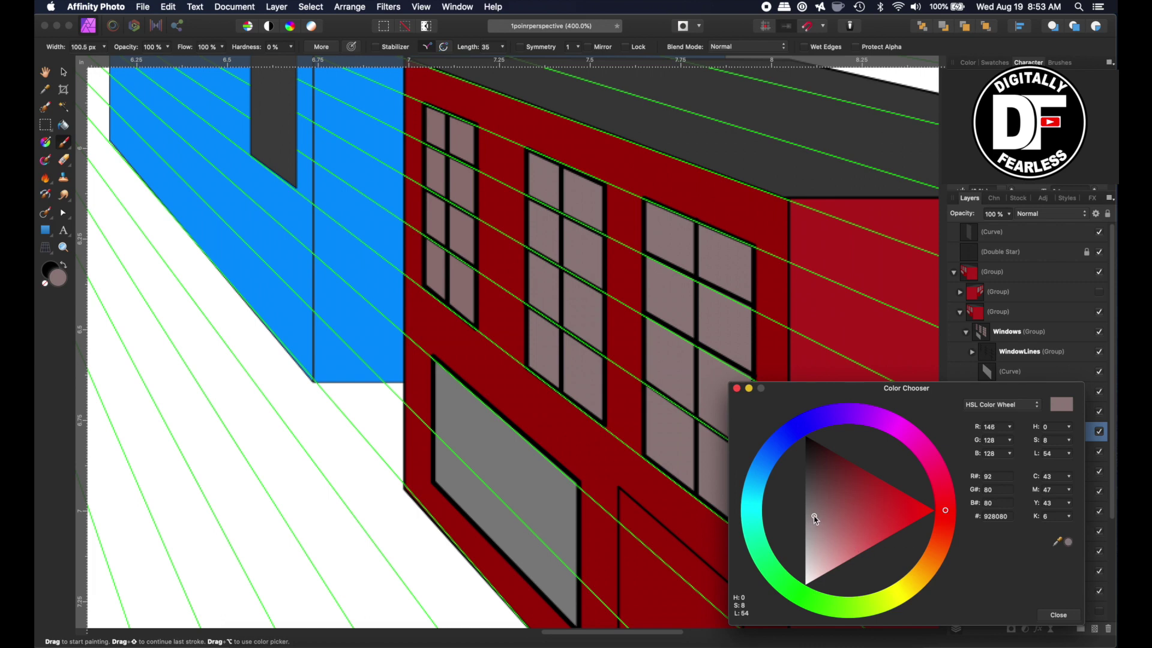
drag(814, 519, 816, 494)
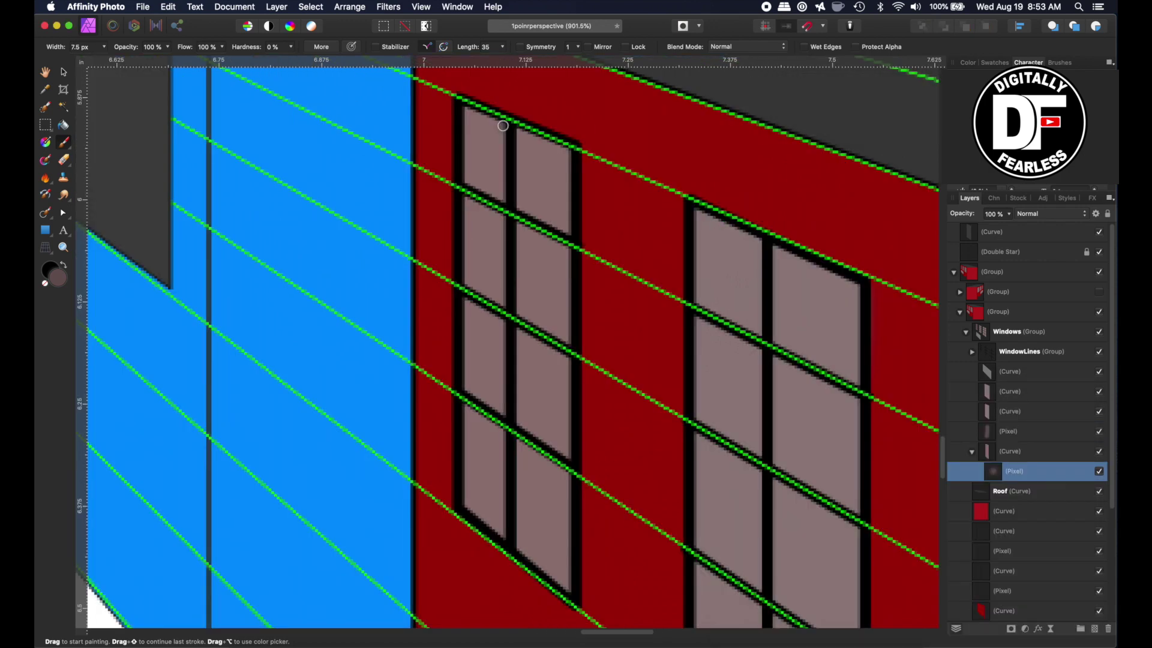
Step: Paint darker shading down the upper-left pane's right edge and open Layer Effects for it
drag(503, 125, 501, 202)
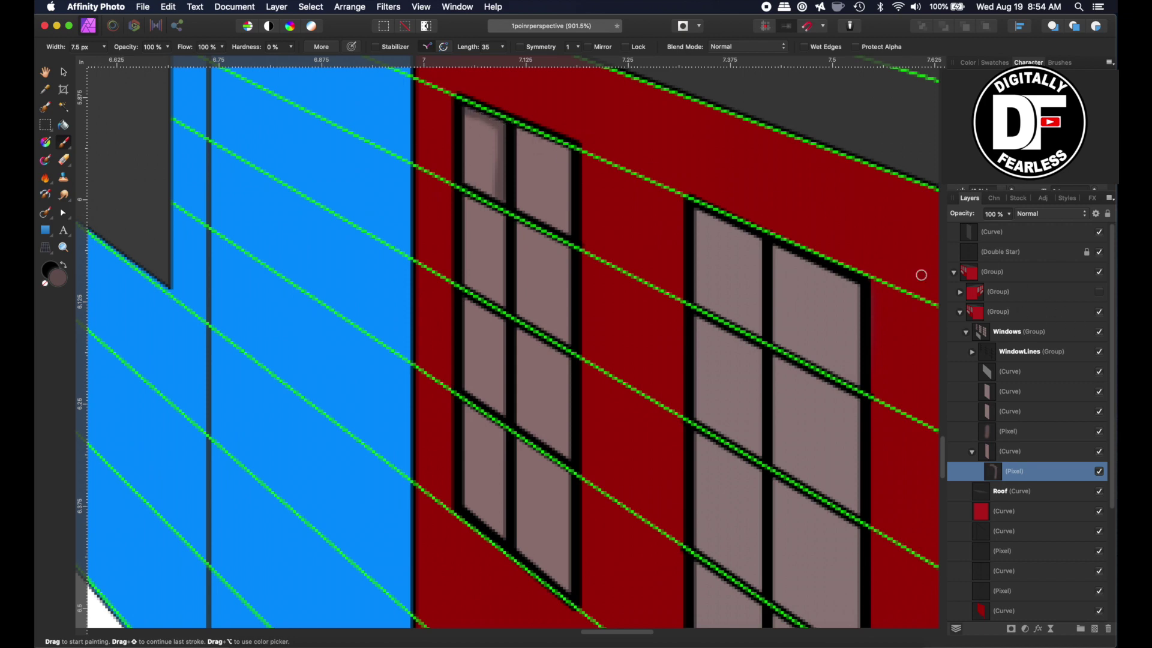
click(1040, 630)
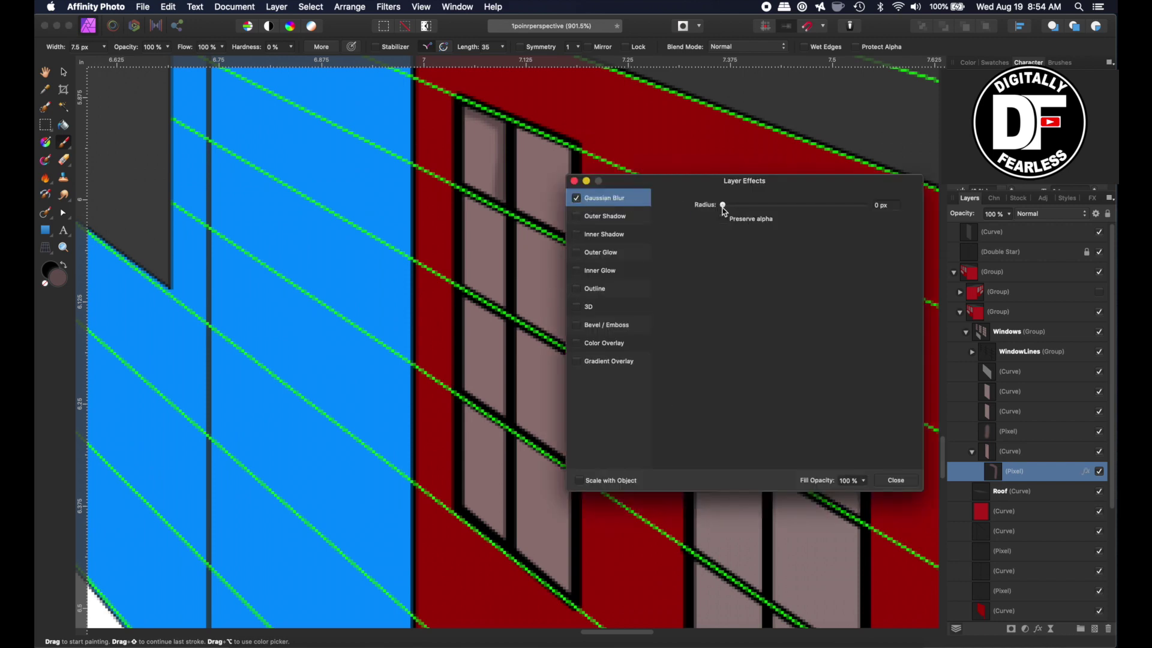
Step: Blur the window shading by 1.2 px and shade along the left window edge
drag(725, 207, 757, 209)
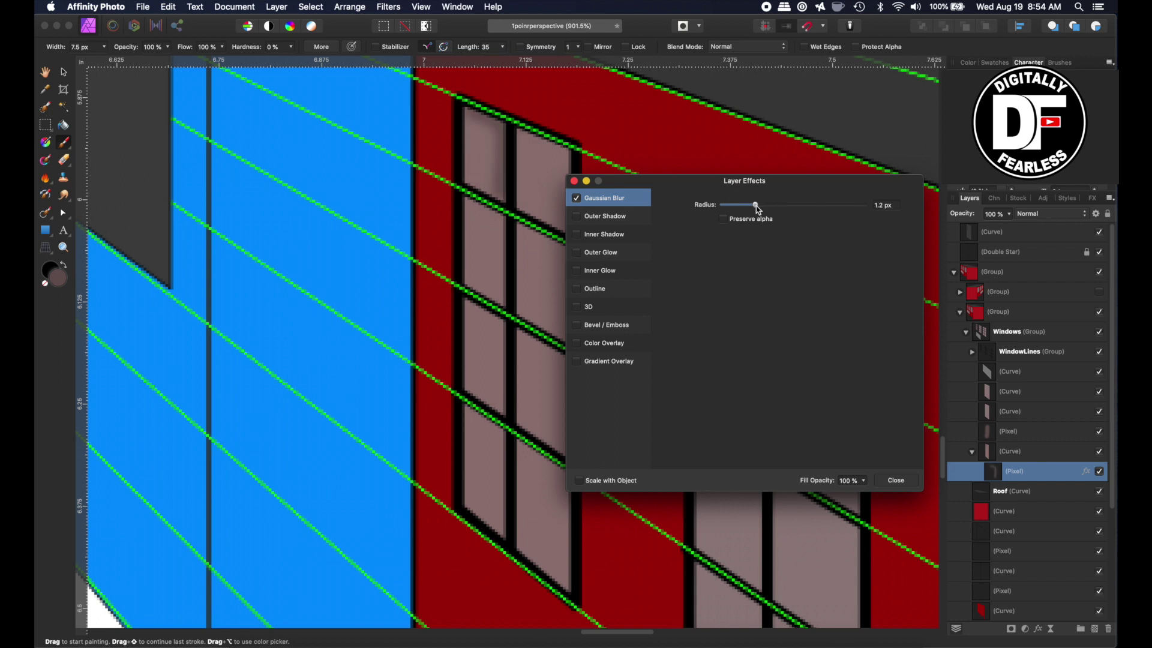
click(574, 181)
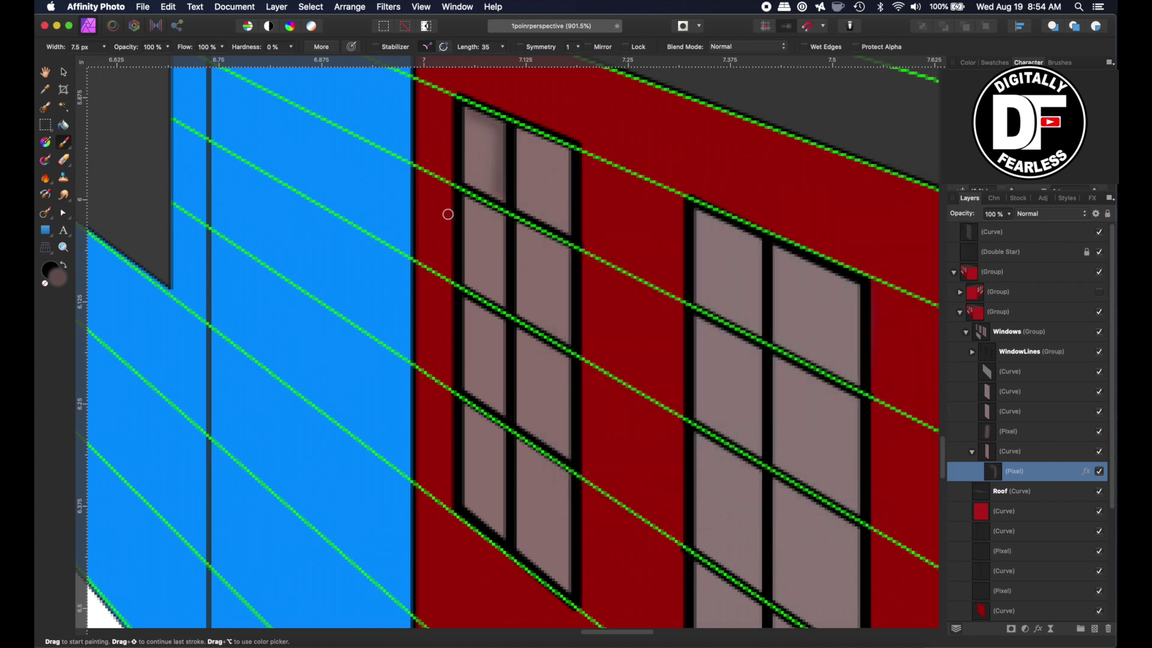
mouse_move(470, 203)
mouse_down()
mouse_move(497, 215)
mouse_move(501, 233)
mouse_move(505, 312)
mouse_move(487, 319)
mouse_move(504, 353)
mouse_move(503, 410)
mouse_move(502, 336)
mouse_up()
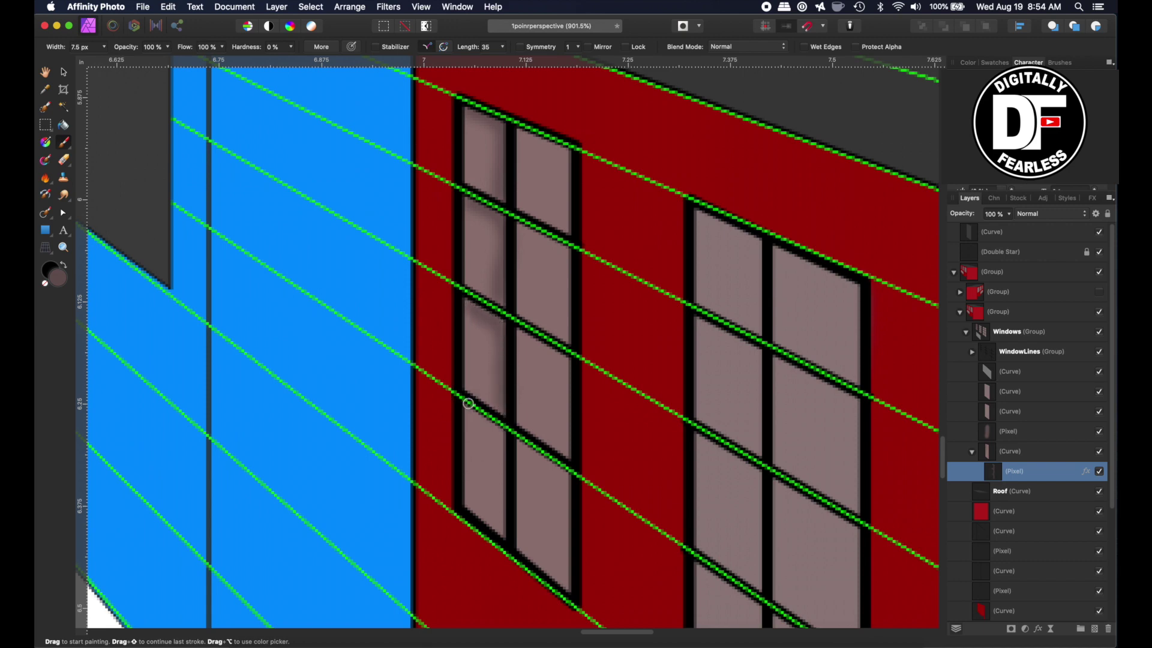
Step: Hide the green perspective guides, shade the right panes' edge, and fit the view
click(1100, 252)
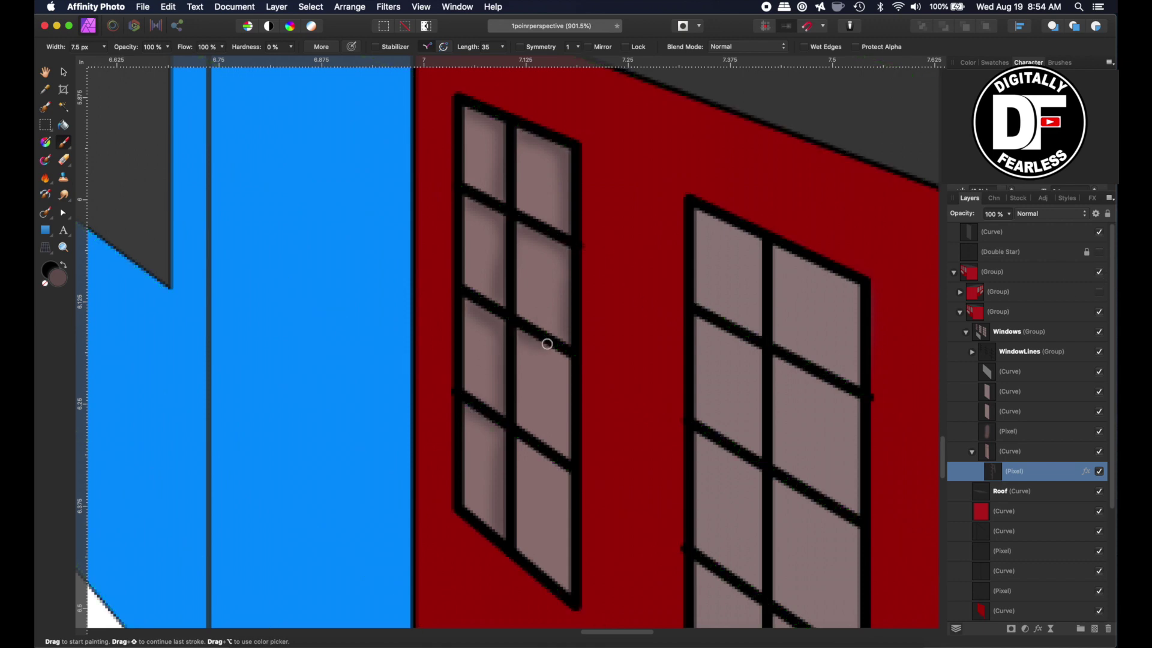
mouse_move(561, 351)
mouse_down()
mouse_move(573, 461)
mouse_move(500, 397)
mouse_move(486, 436)
mouse_move(517, 439)
mouse_move(567, 586)
mouse_up()
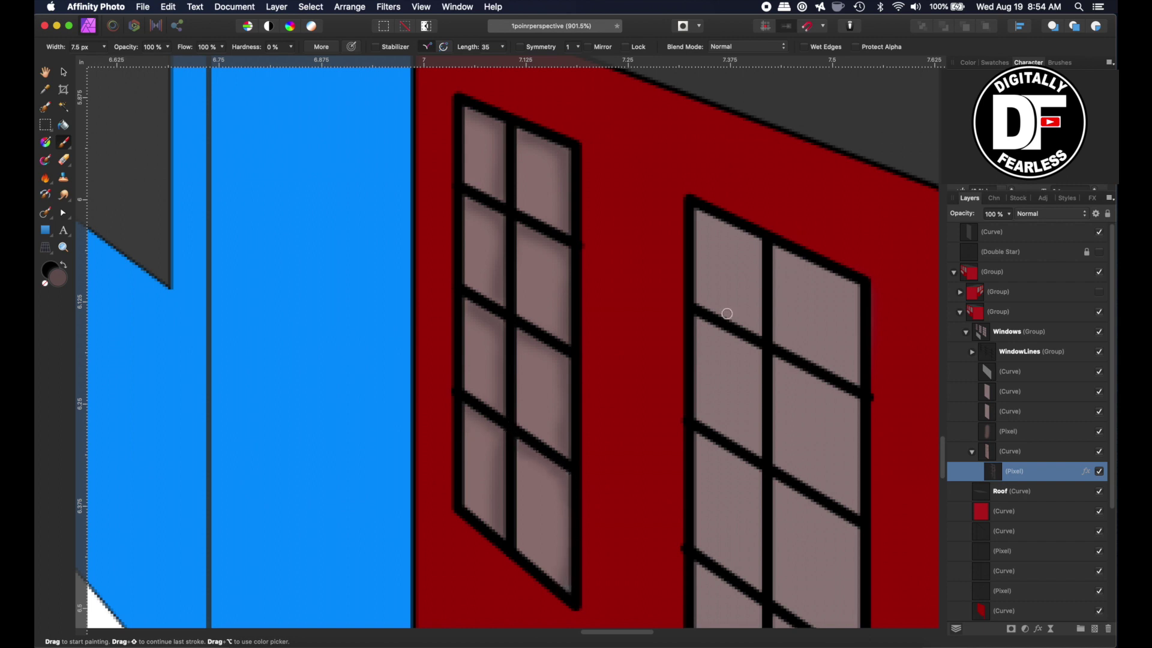
double_click(46, 71)
click(63, 71)
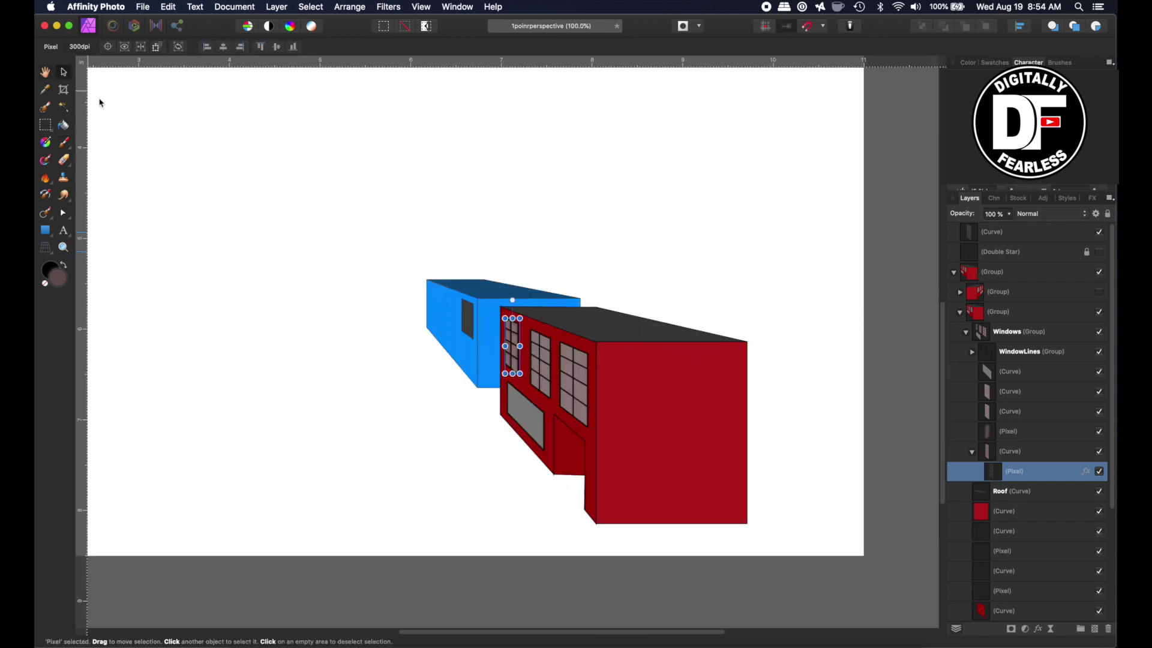
Step: Show the perspective guides again, select the Stret group, and collapse the building group
click(1100, 252)
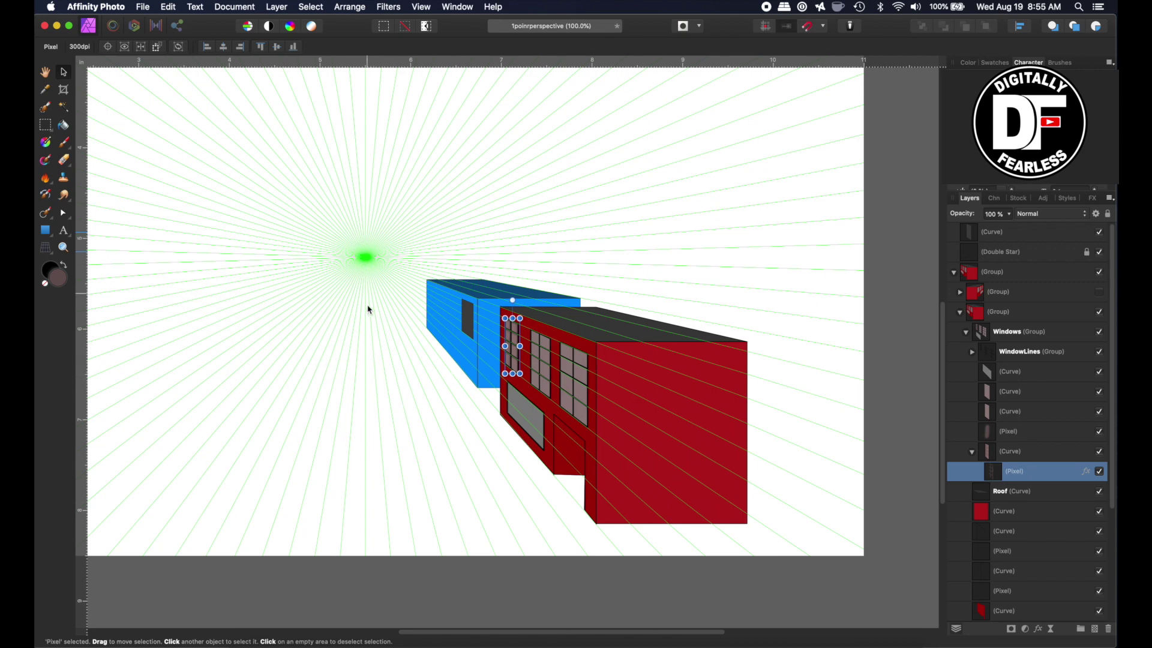
key(h)
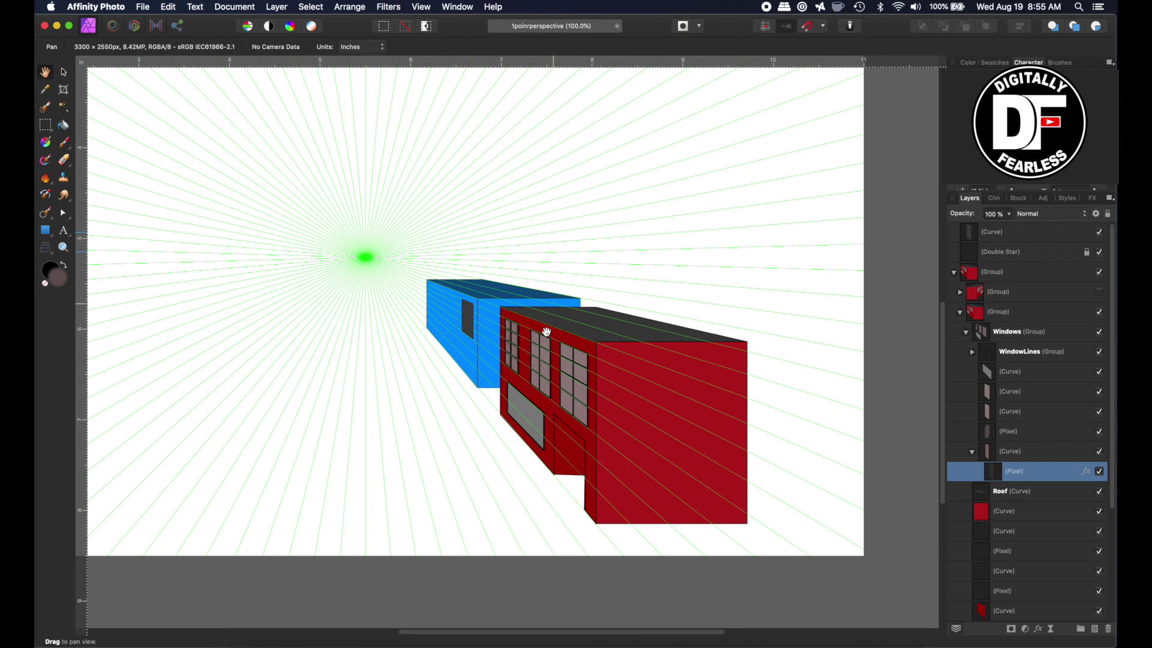
click(65, 73)
drag(354, 226, 412, 322)
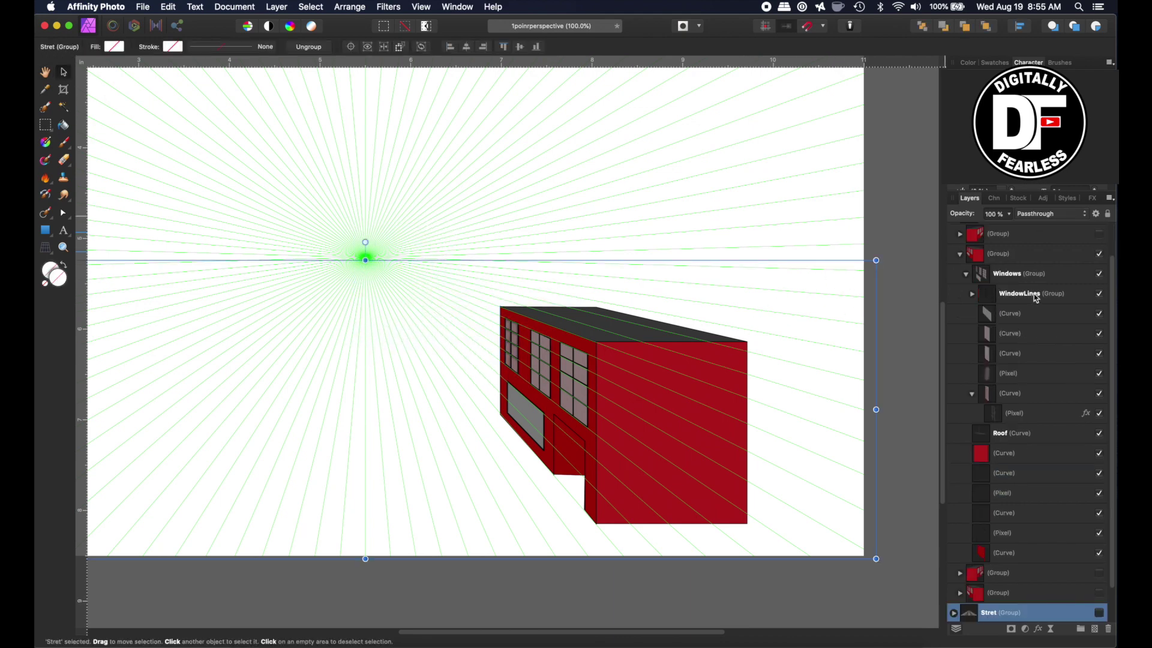
click(961, 256)
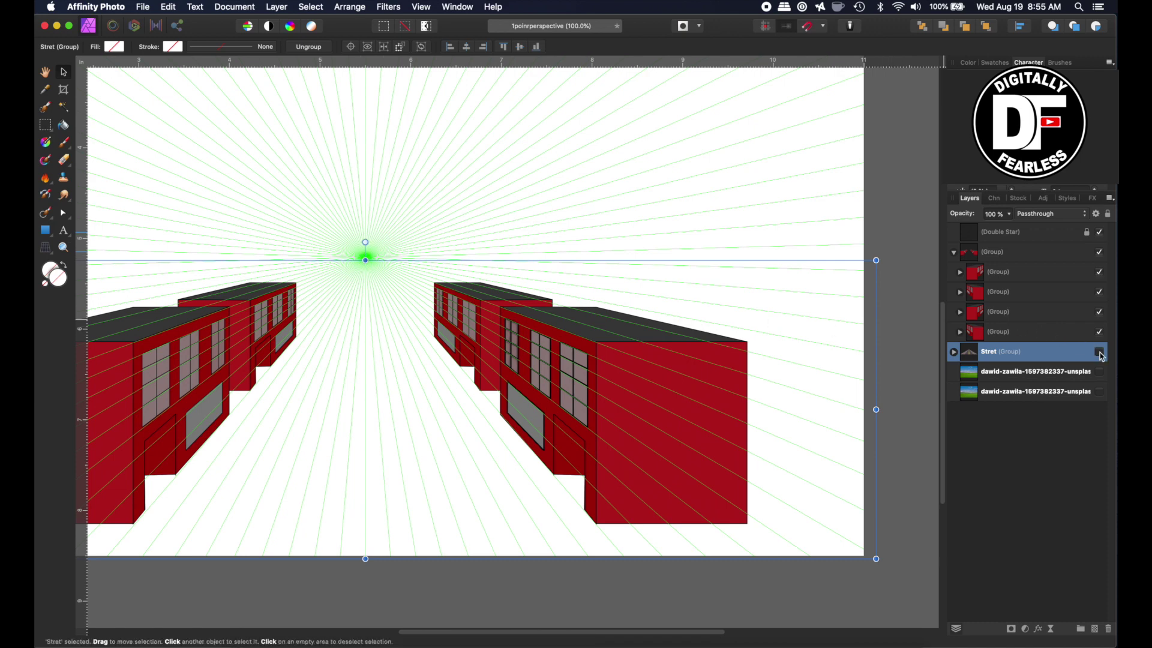
Step: Make the Stret group visible, then hide its centre stripe, road and ground texture curves
click(1100, 352)
click(953, 352)
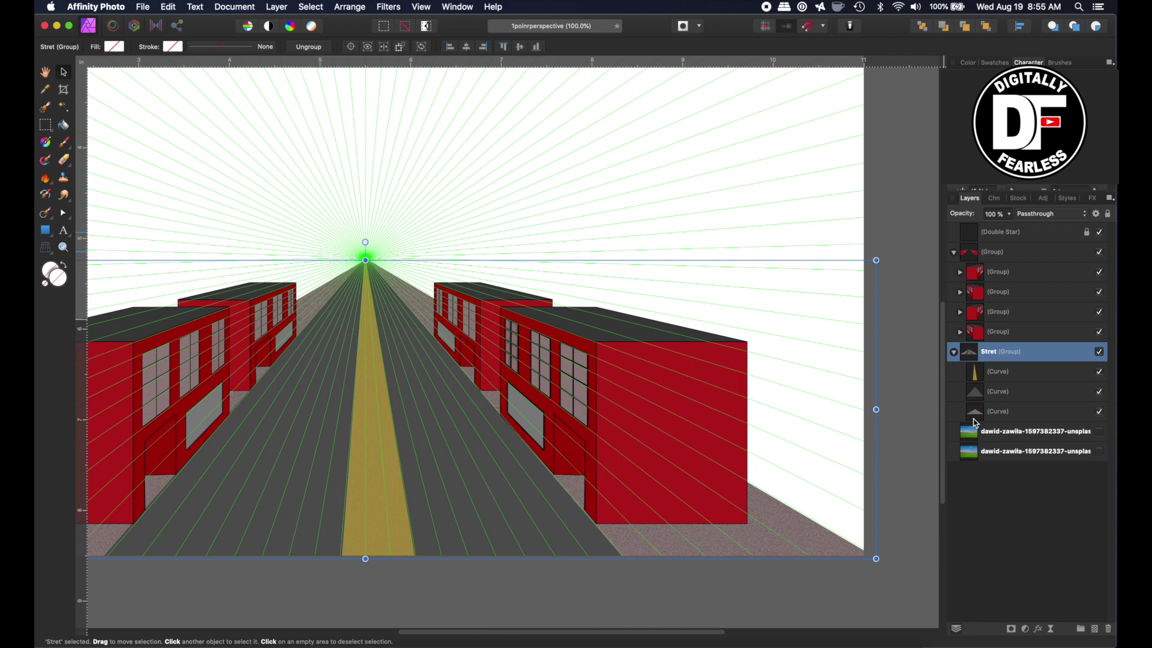
click(1100, 372)
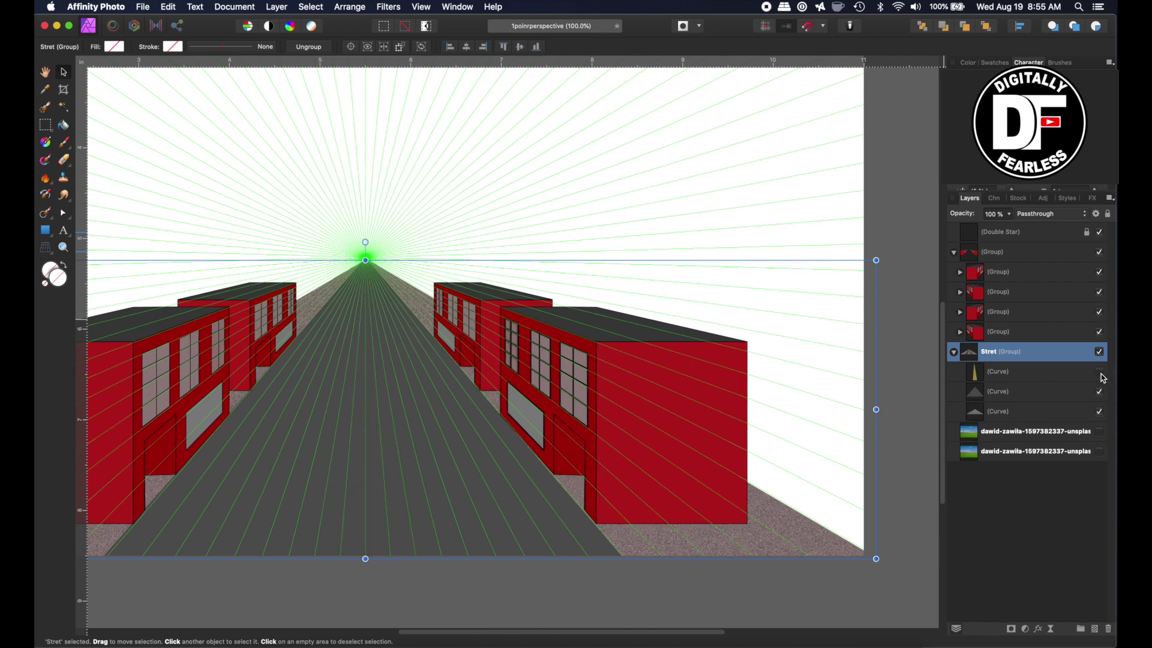
click(1099, 392)
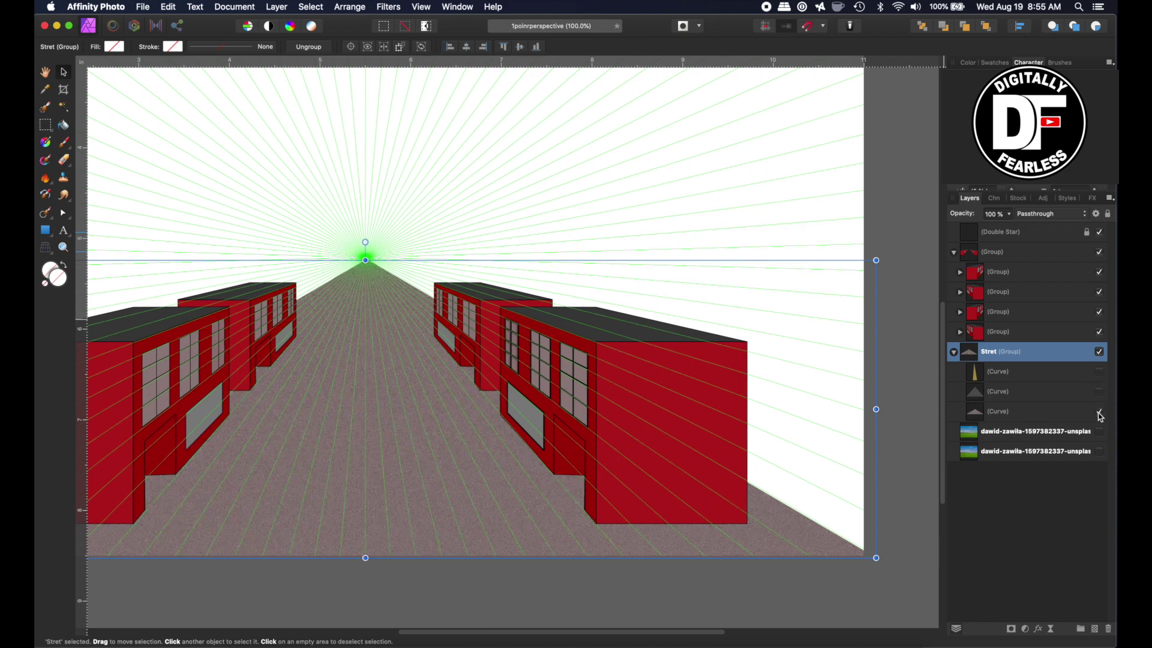
click(1100, 412)
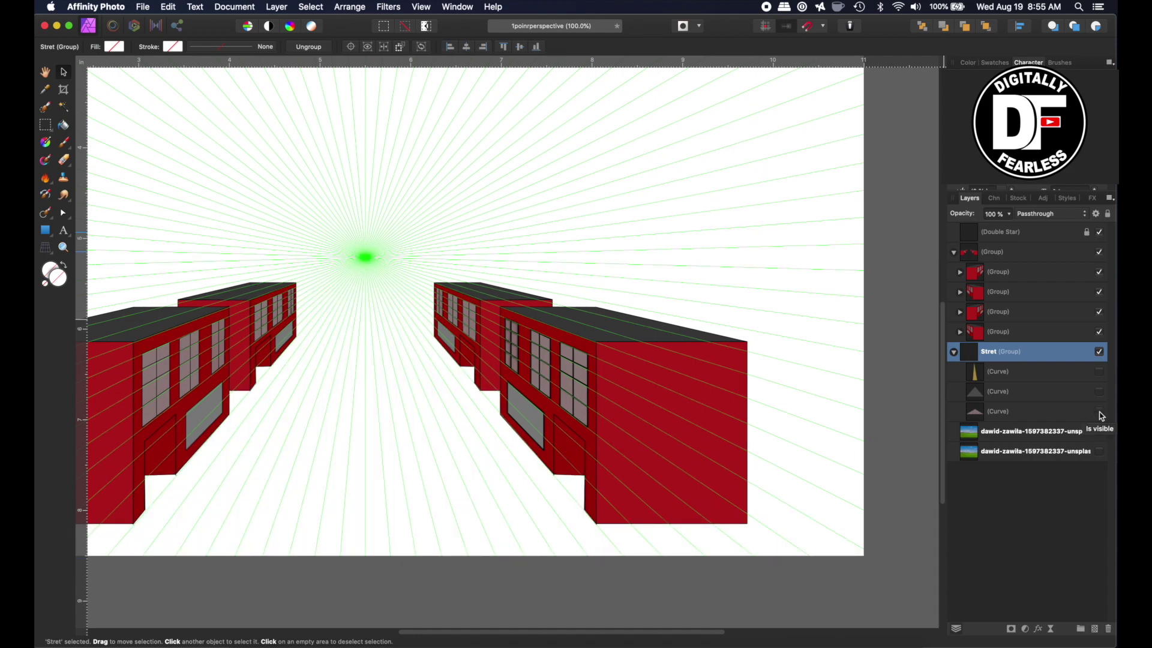
click(1100, 412)
click(1099, 412)
key(super+minus)
key(super+minus)
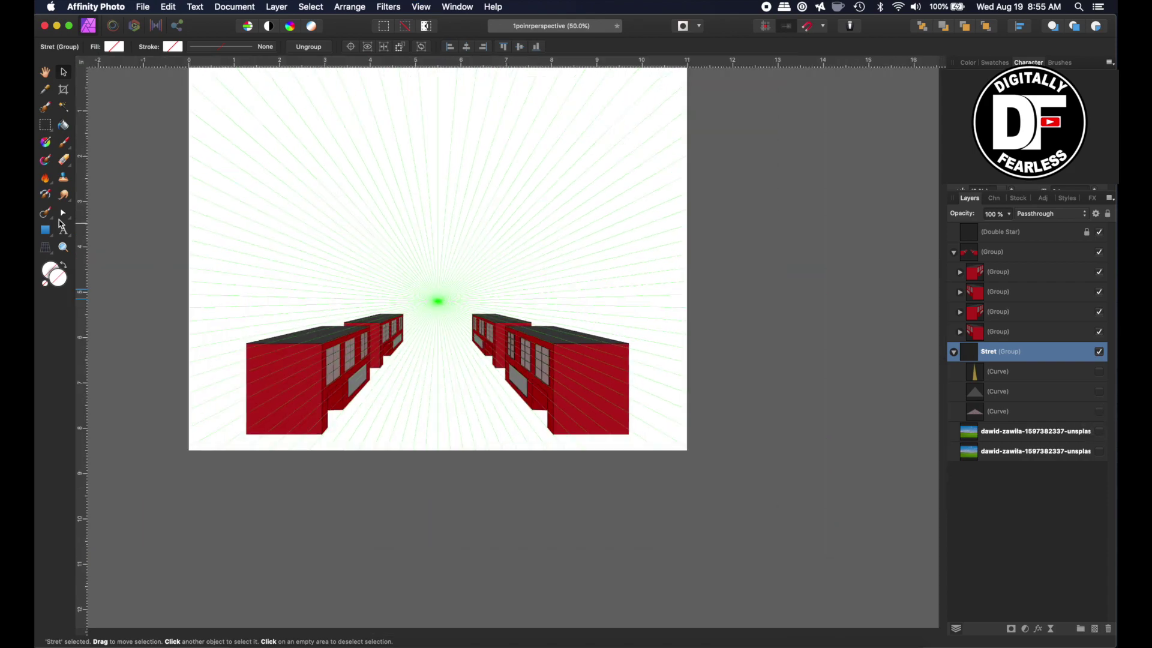
click(48, 230)
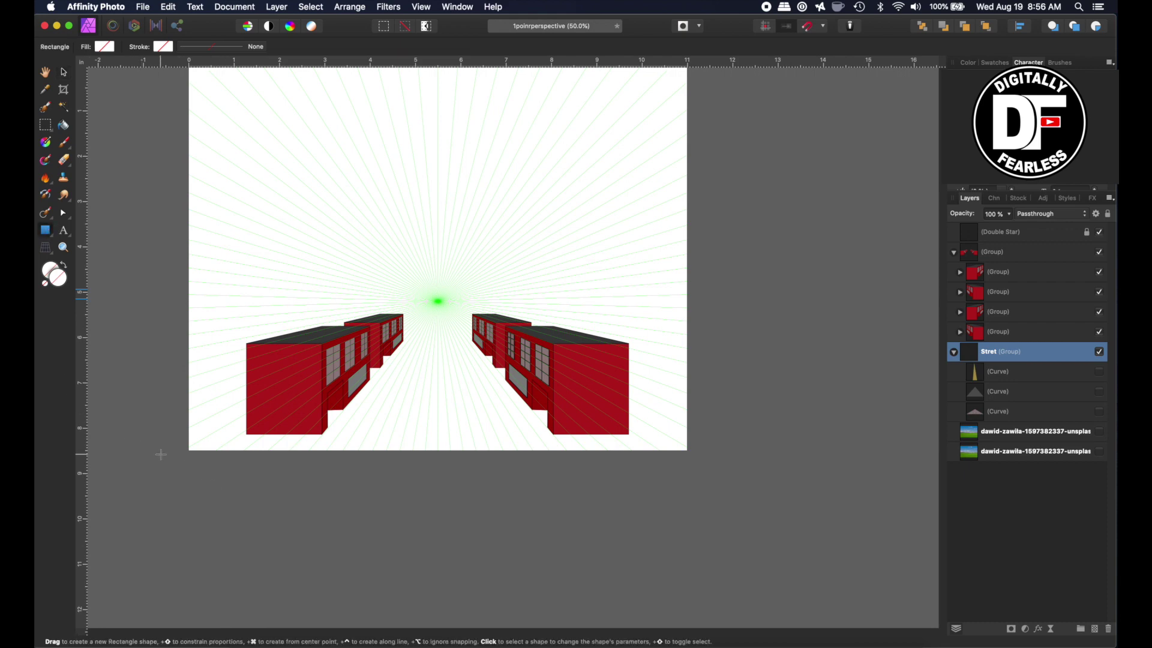
Step: Draw a rectangle from horizon to page bottom, convert it to curves, and fit it to page width
drag(170, 458, 692, 303)
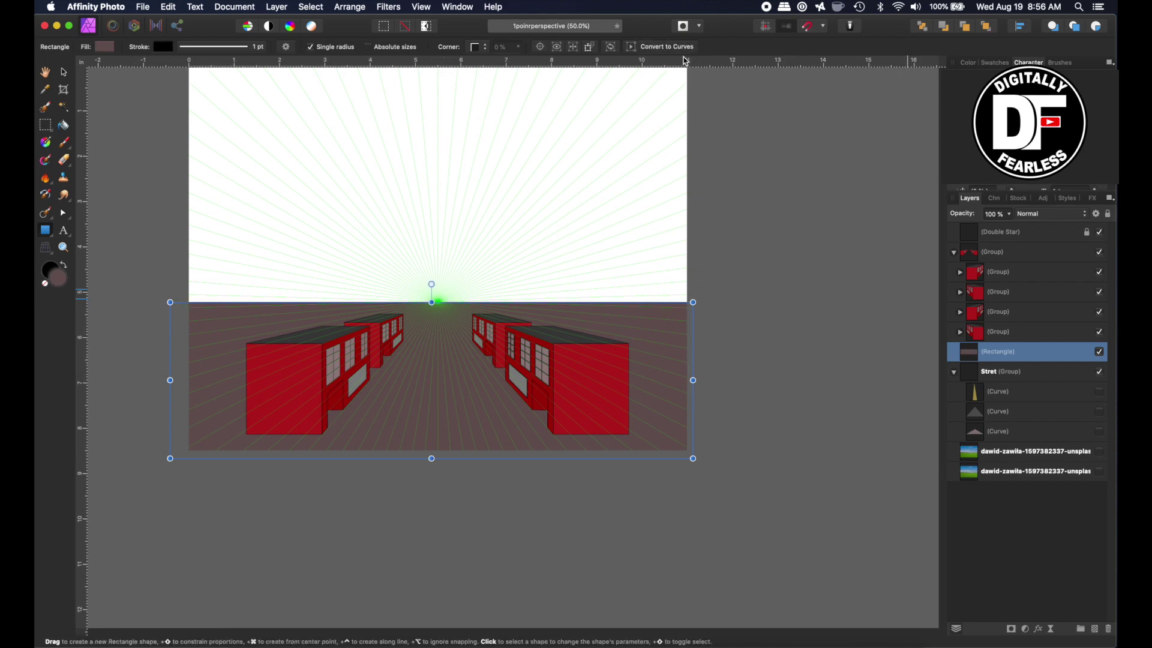
click(686, 48)
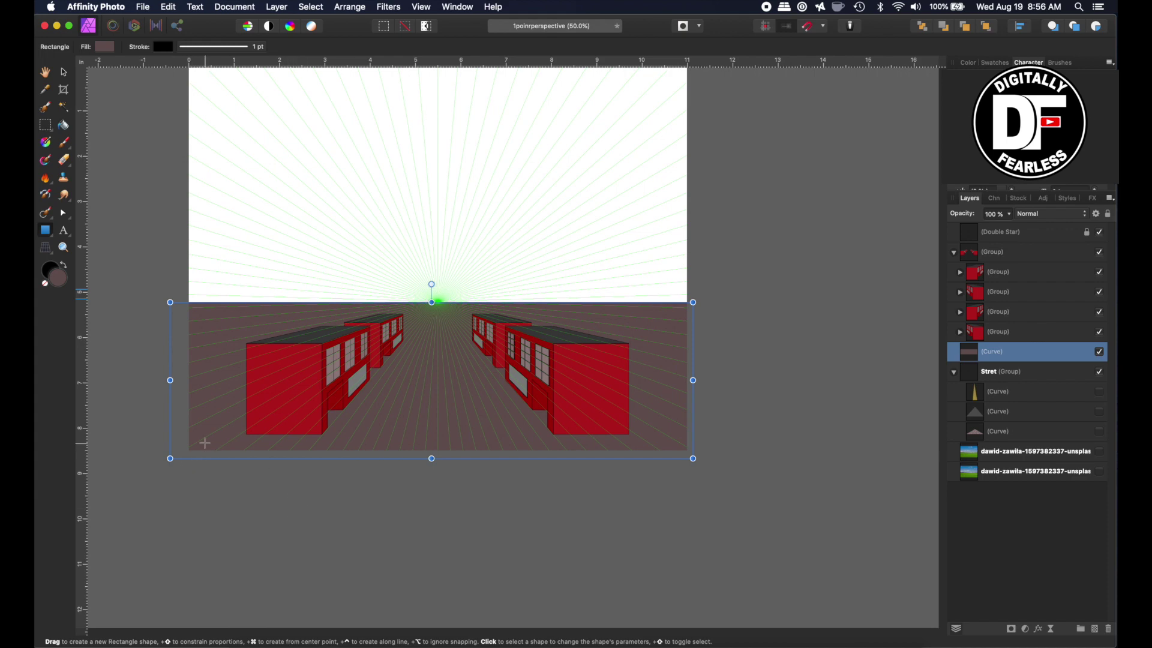
click(182, 453)
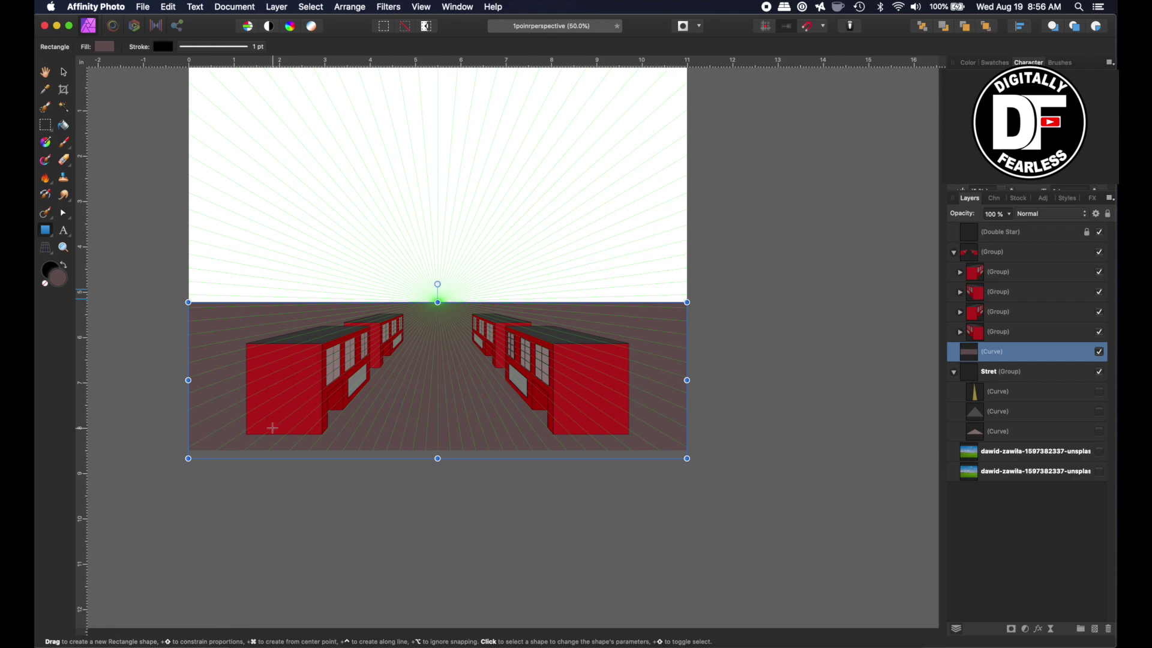
key(super+equal)
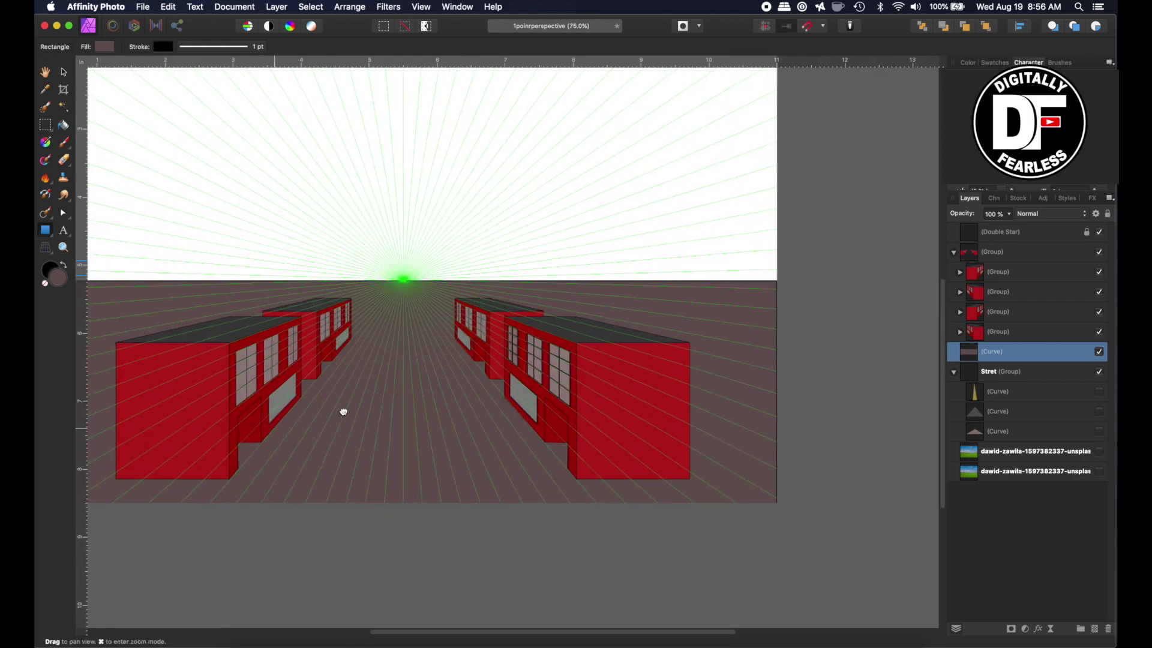
drag(341, 406, 444, 406)
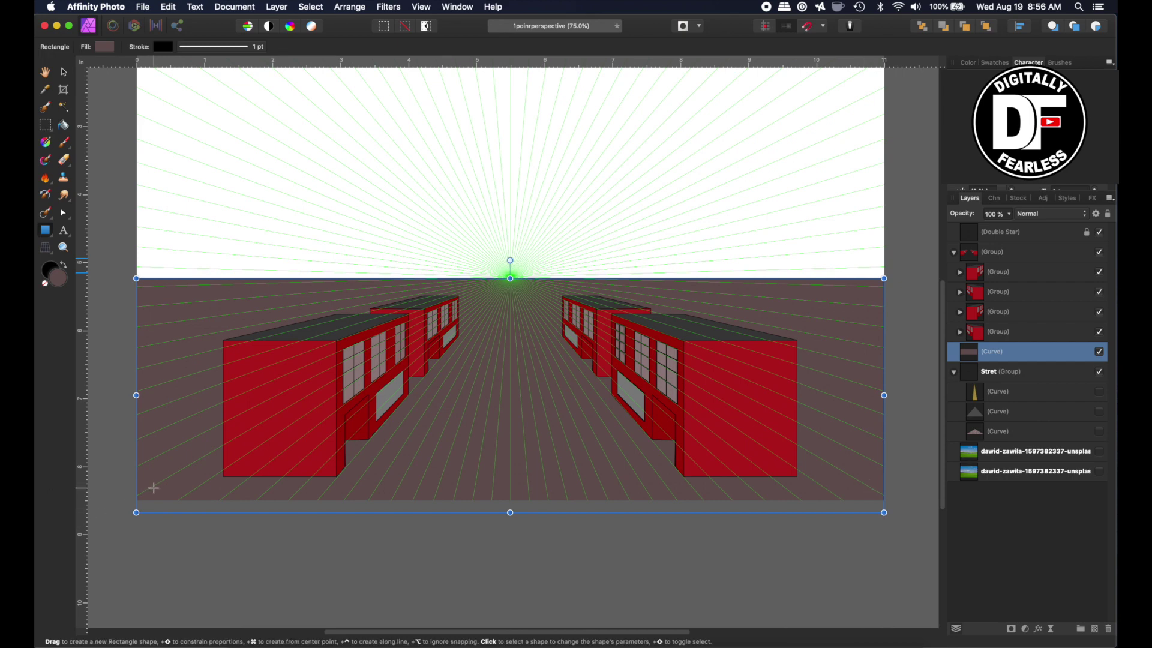
click(63, 212)
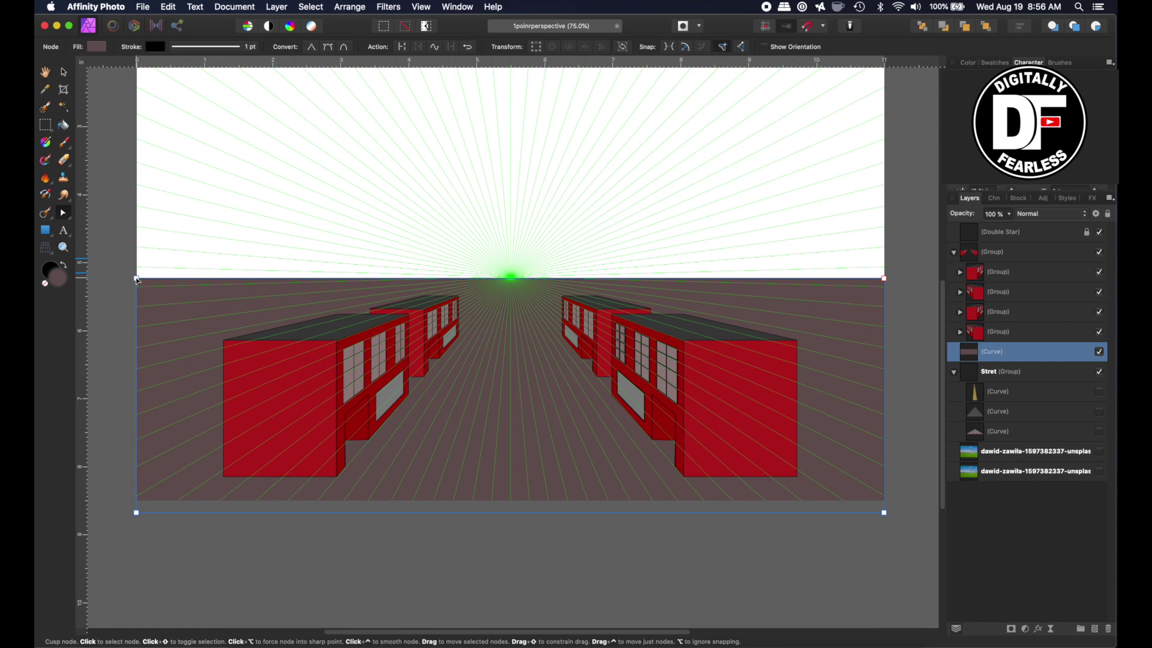
Step: Drag the ground's top corners toward the vanishing point and its bottom corners outward
drag(137, 281, 444, 279)
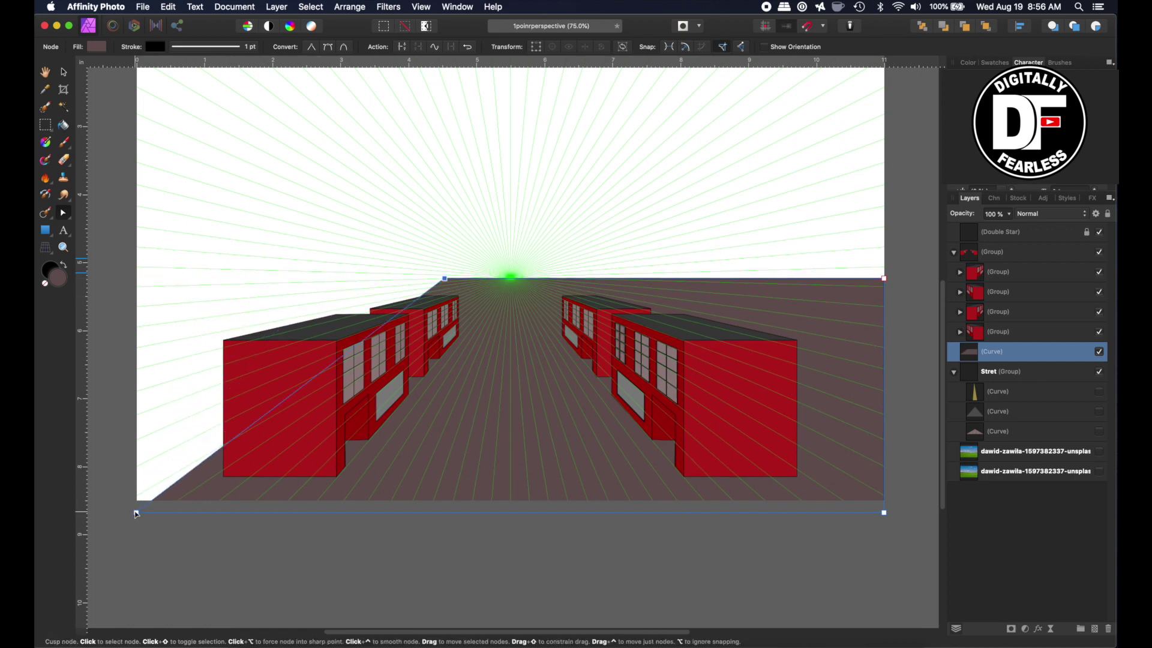
drag(135, 514, 115, 514)
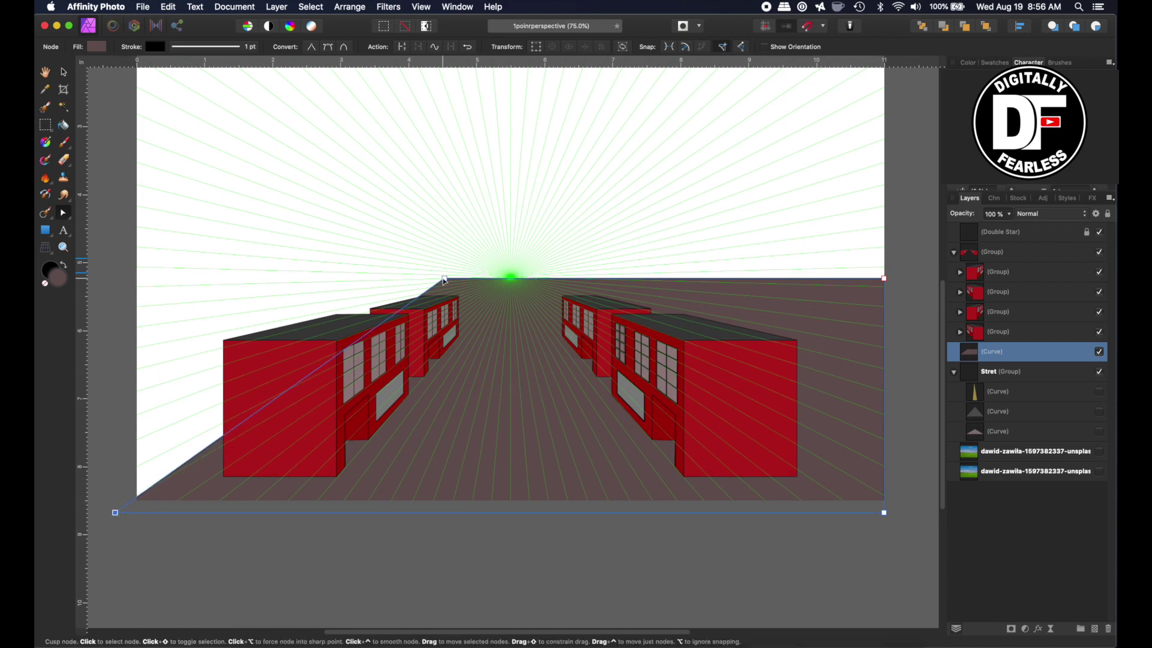
drag(445, 280, 503, 279)
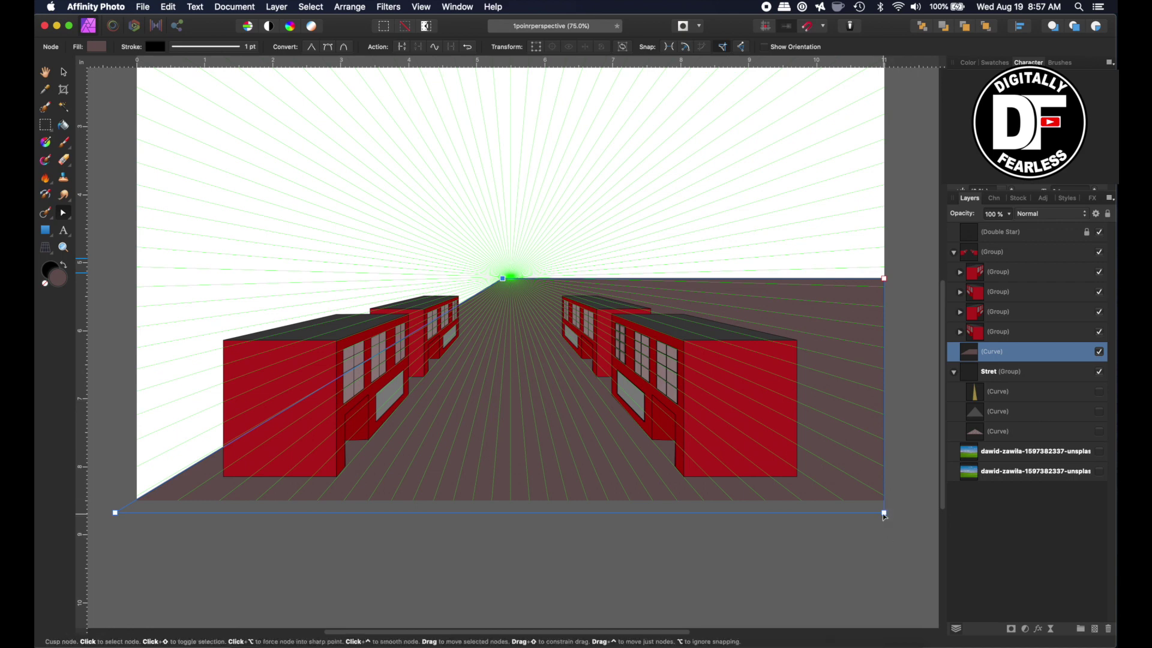
drag(886, 514, 904, 514)
drag(884, 280, 535, 295)
key(super+equal)
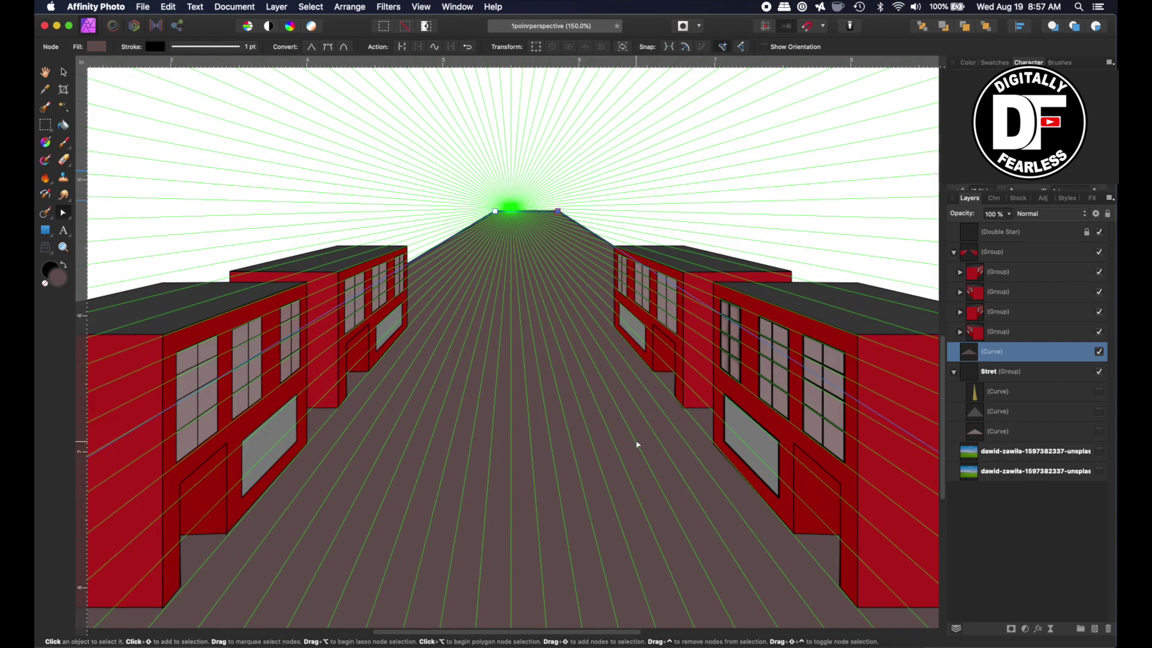
key(space)
drag(610, 447, 182, 312)
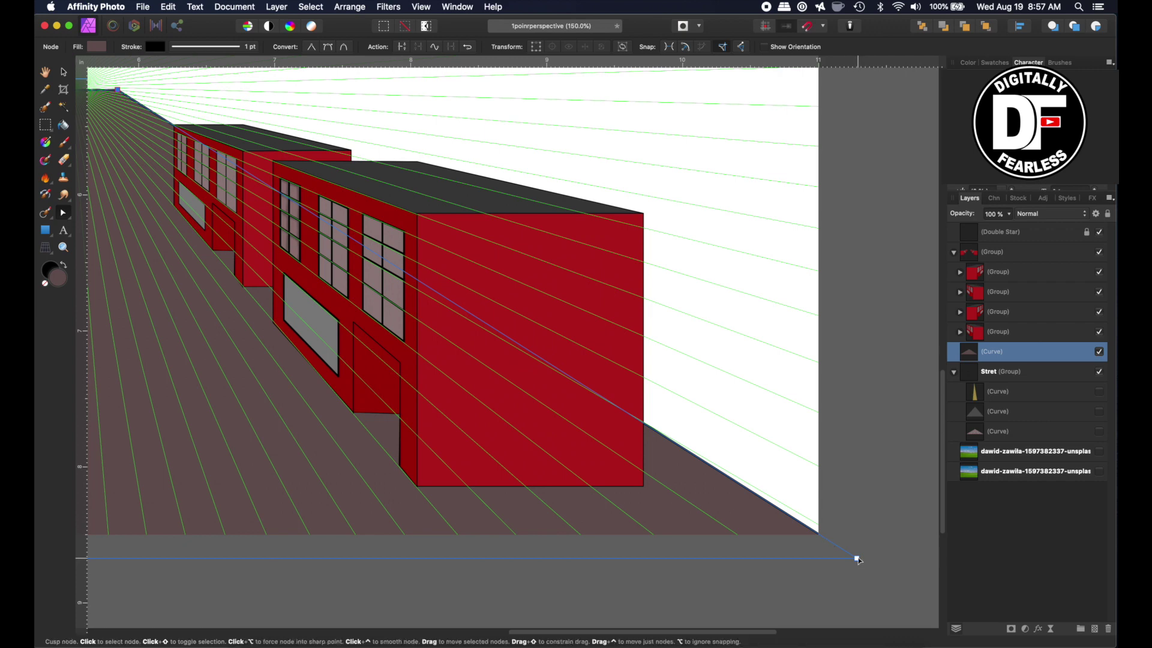
drag(856, 559, 870, 558)
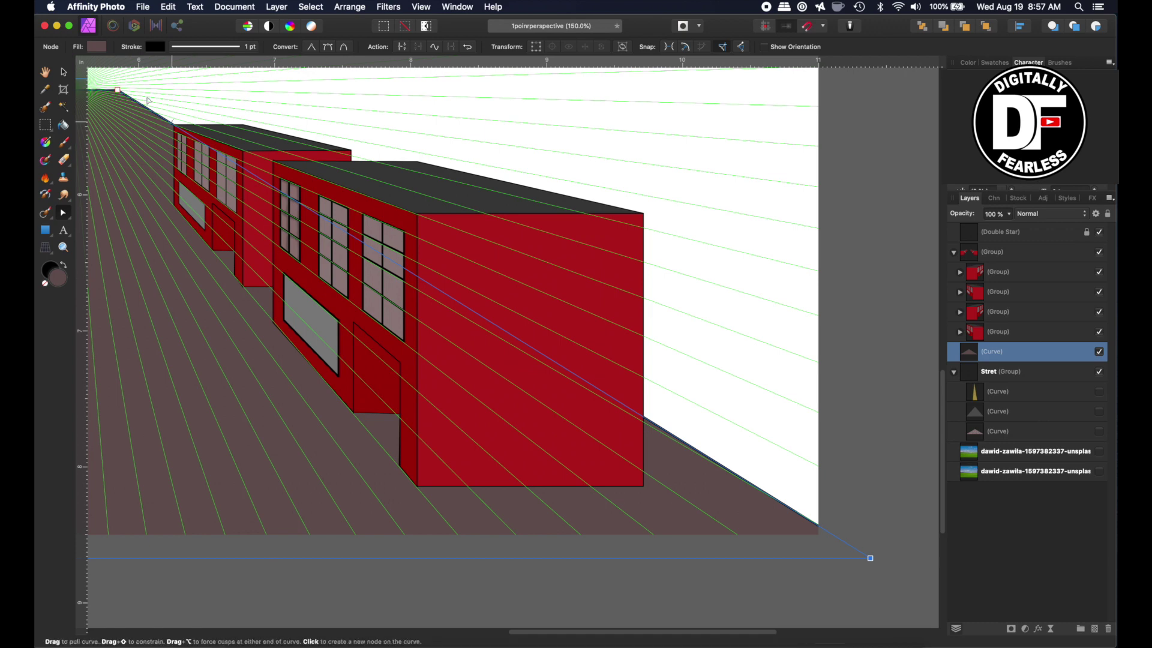
Step: Delete the stray top-left node, nudge the bottom-left corner, and snap the top to the vanishing point
click(118, 92)
key(Delete)
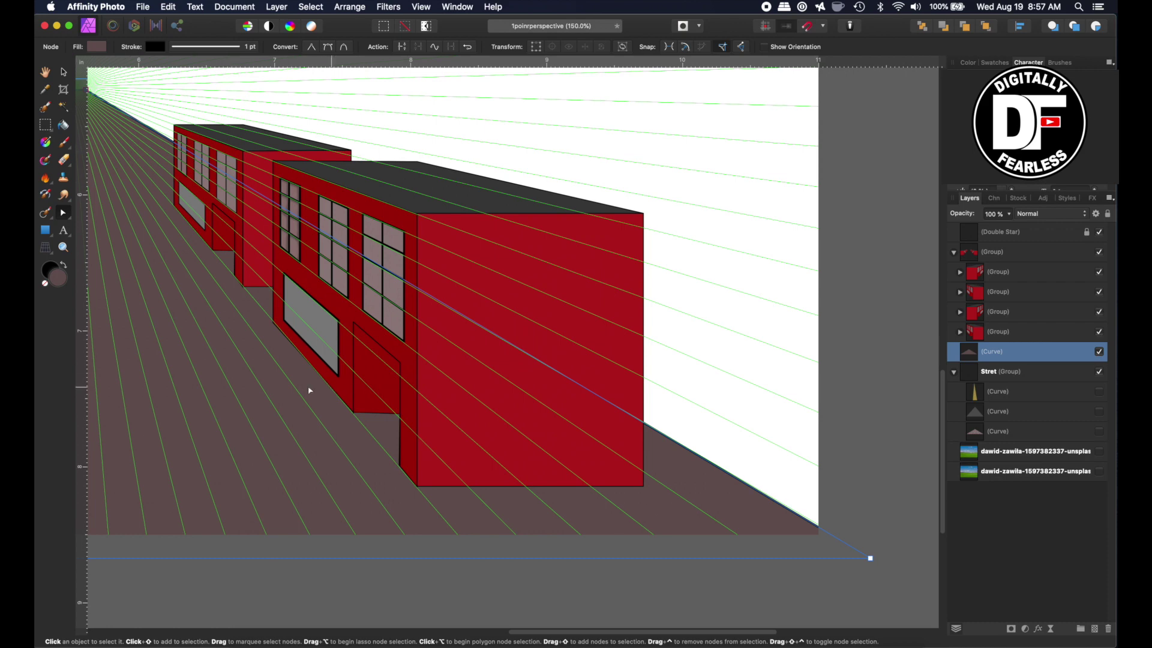
drag(309, 390, 1008, 344)
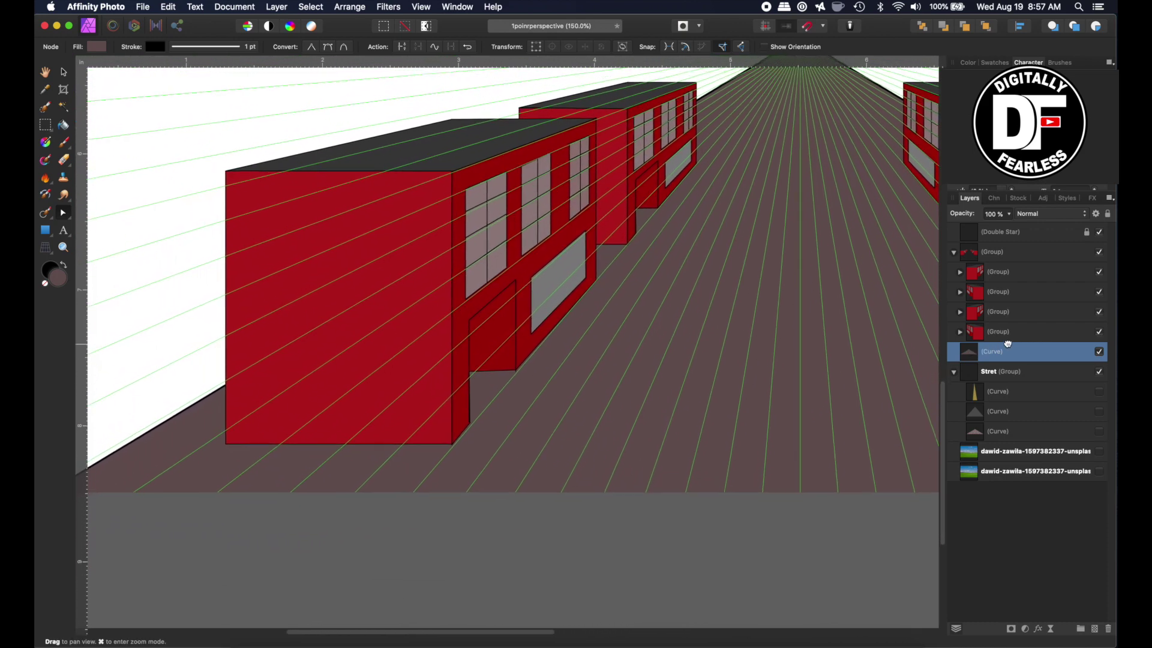
drag(134, 430, 238, 418)
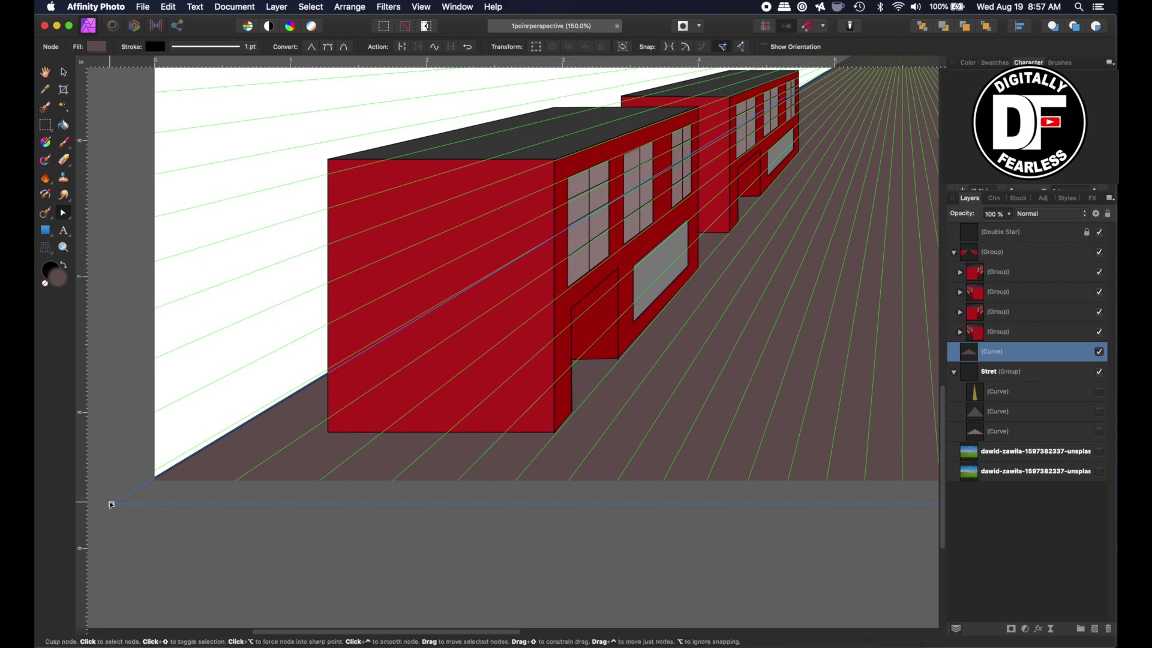
drag(111, 504, 102, 504)
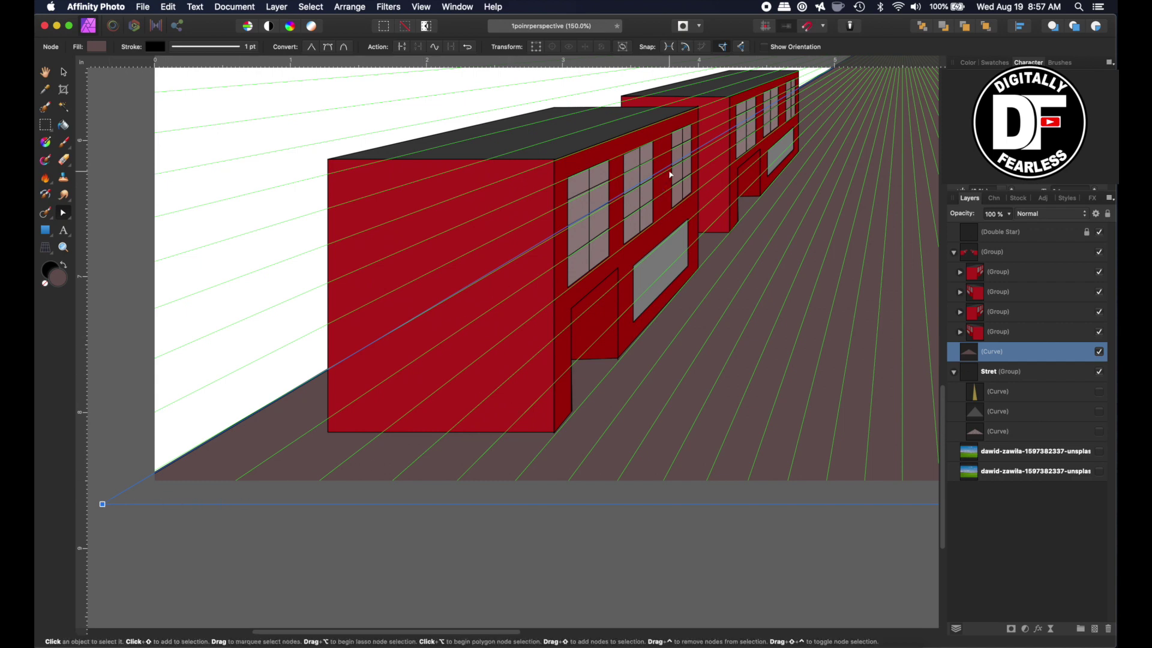
scroll(670, 175, up, 10)
scroll(671, 174, right, 12)
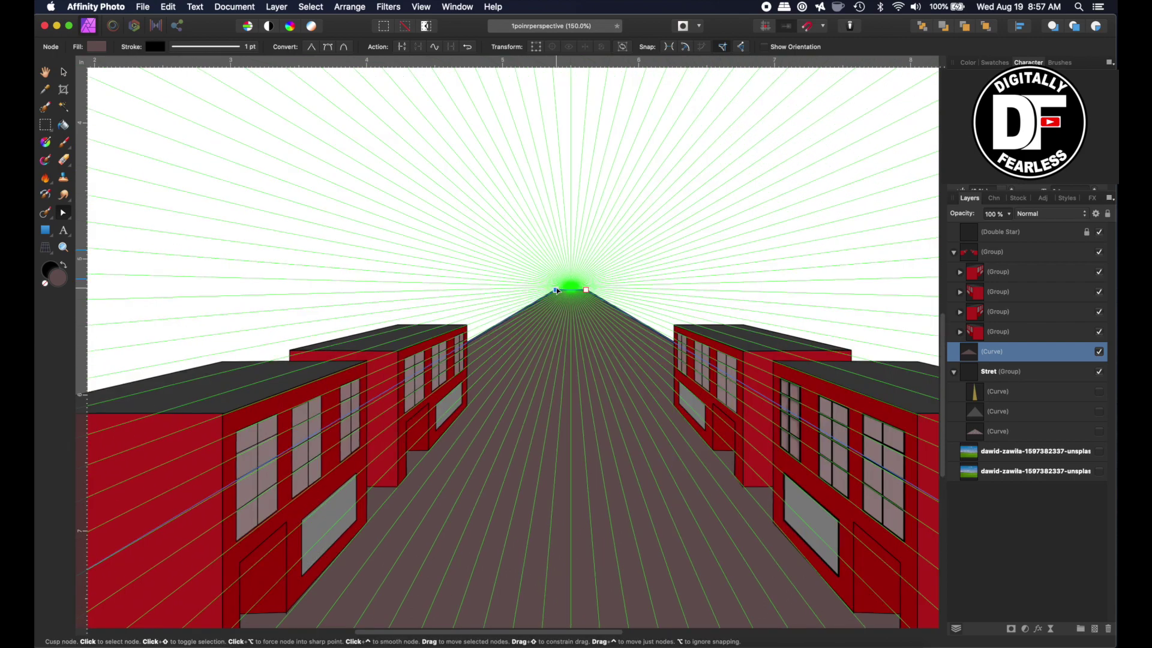
drag(556, 291, 559, 290)
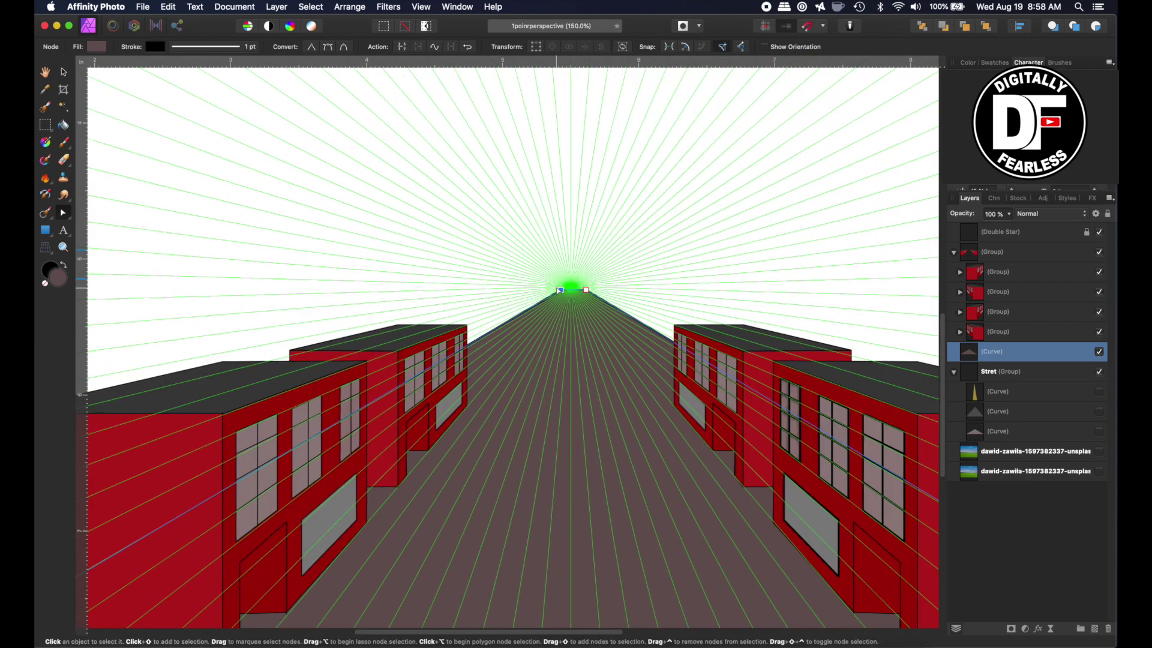
key(v)
scroll(466, 270, down, 5)
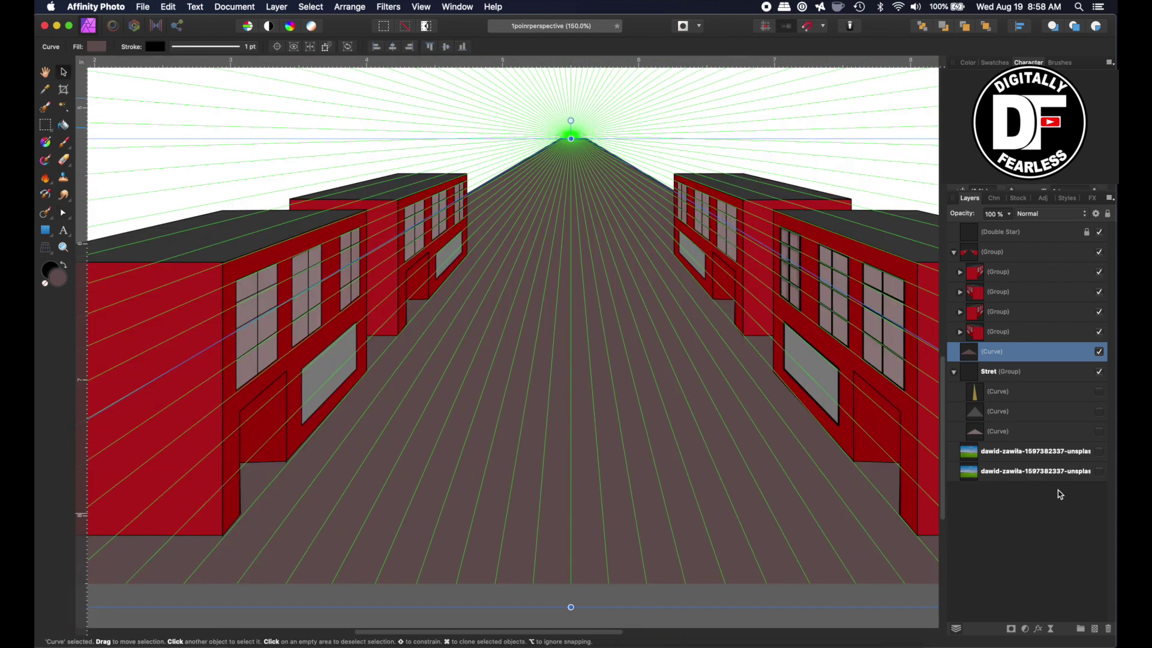
Step: Lighten the ground's fill colour and add grainy noise to it
click(96, 47)
click(155, 141)
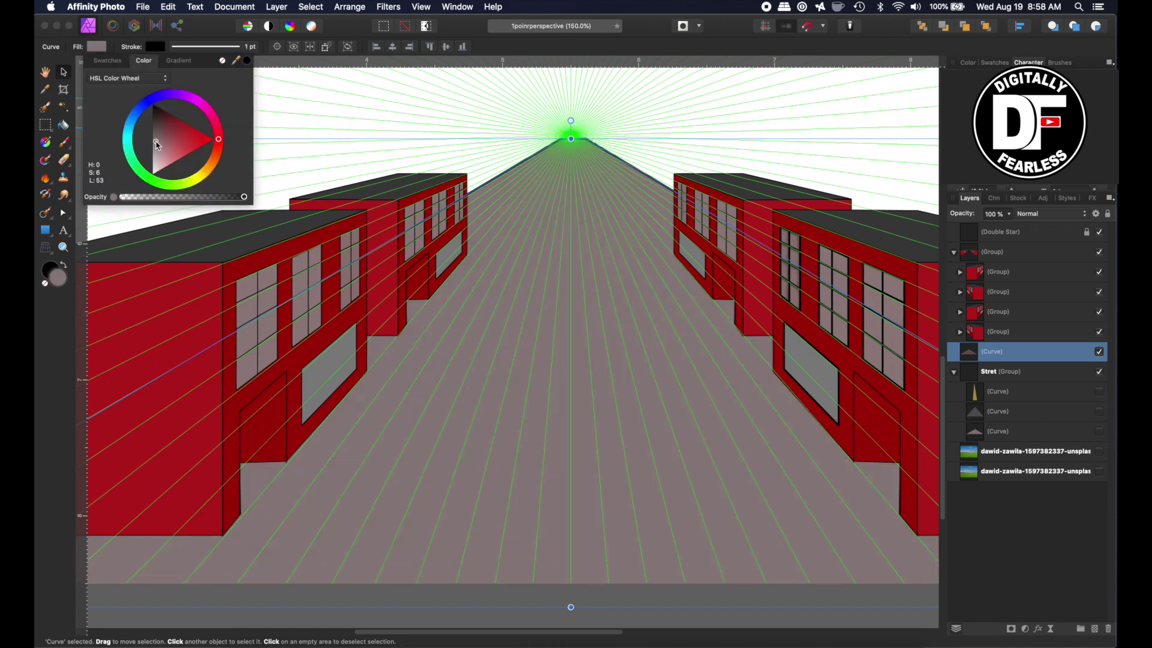
click(114, 197)
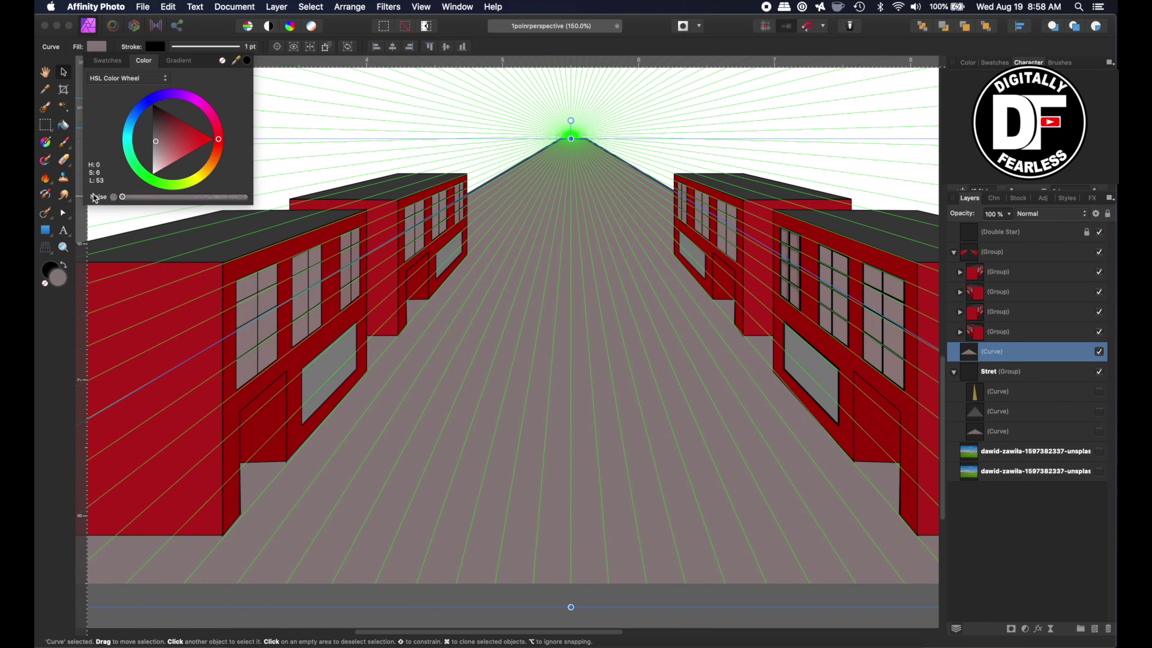
drag(124, 199, 237, 208)
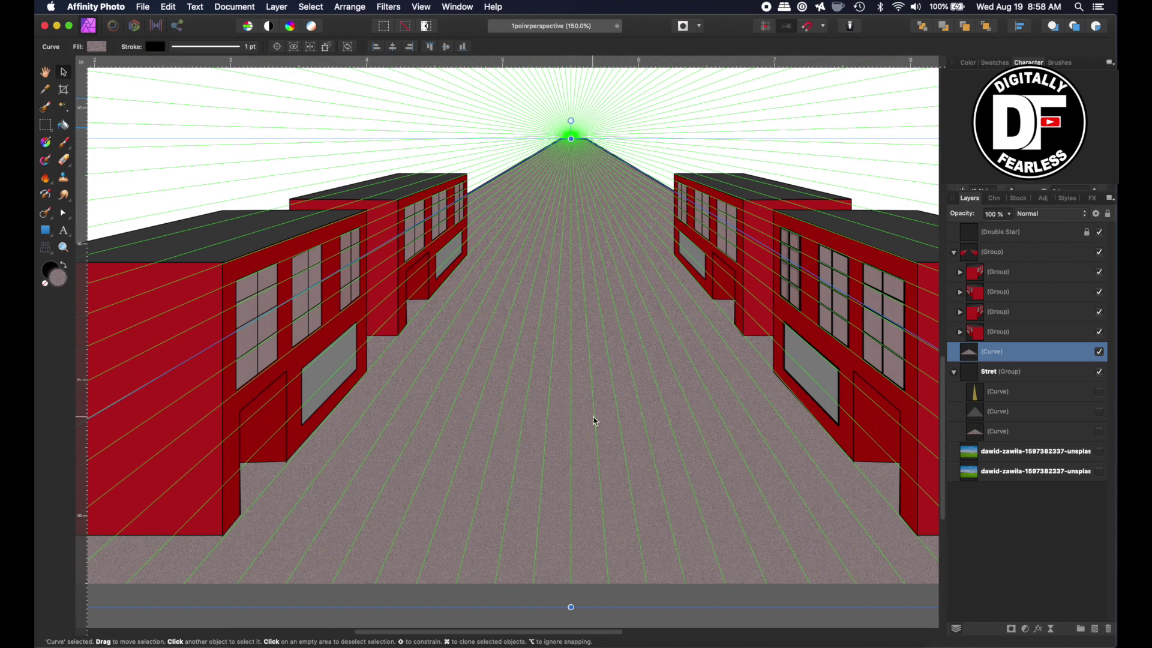
Step: Duplicate the ground and give the copy a dark brown-grey fill (L 27) with reduced grain
key(super+j)
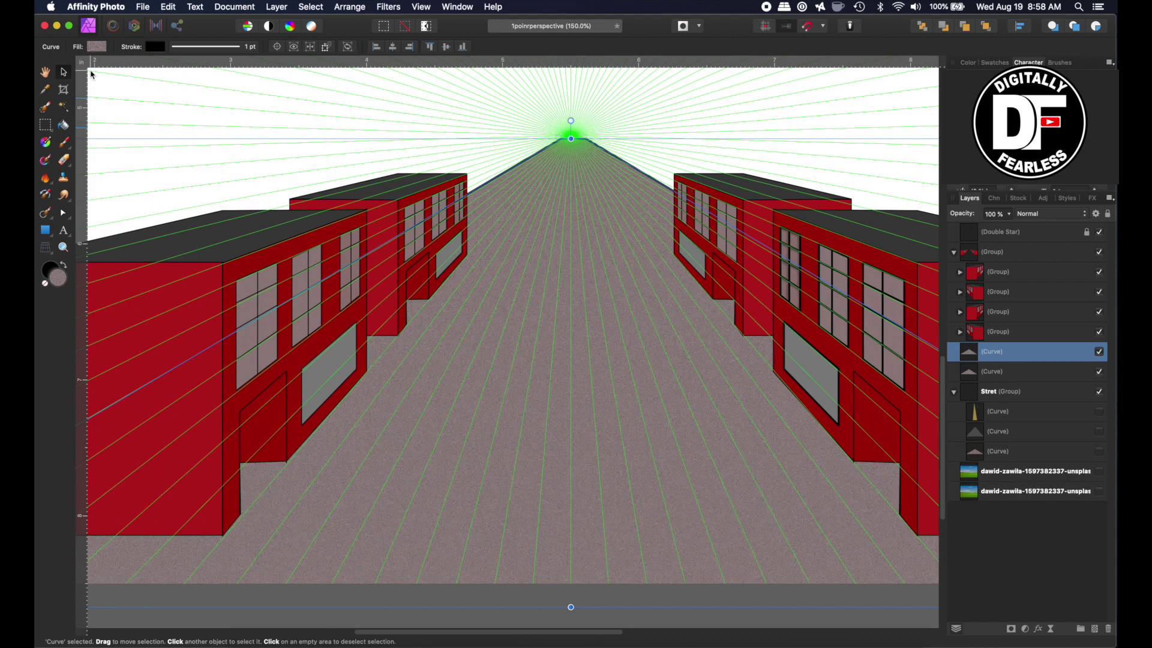
click(98, 46)
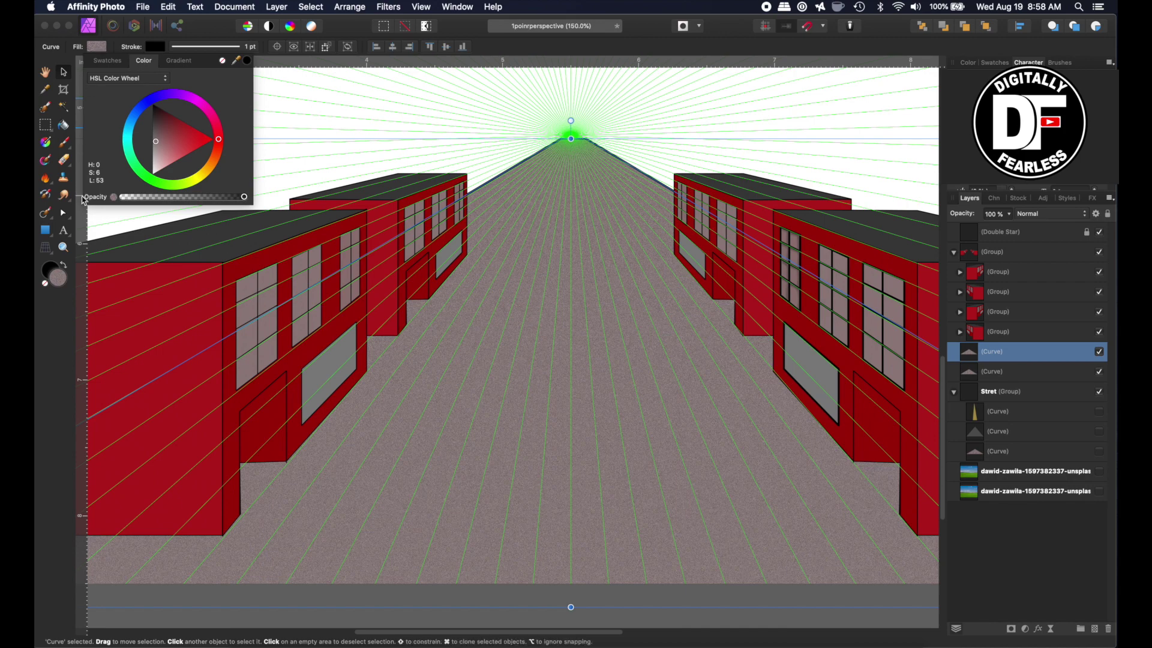
click(112, 197)
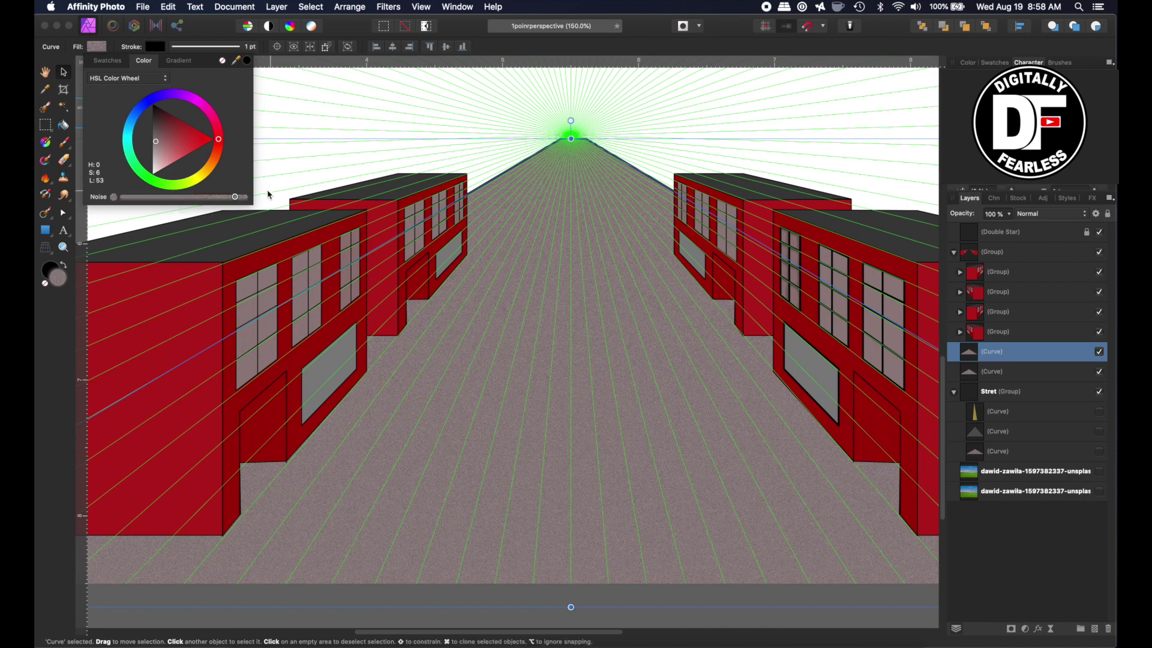
click(123, 197)
drag(155, 129, 153, 120)
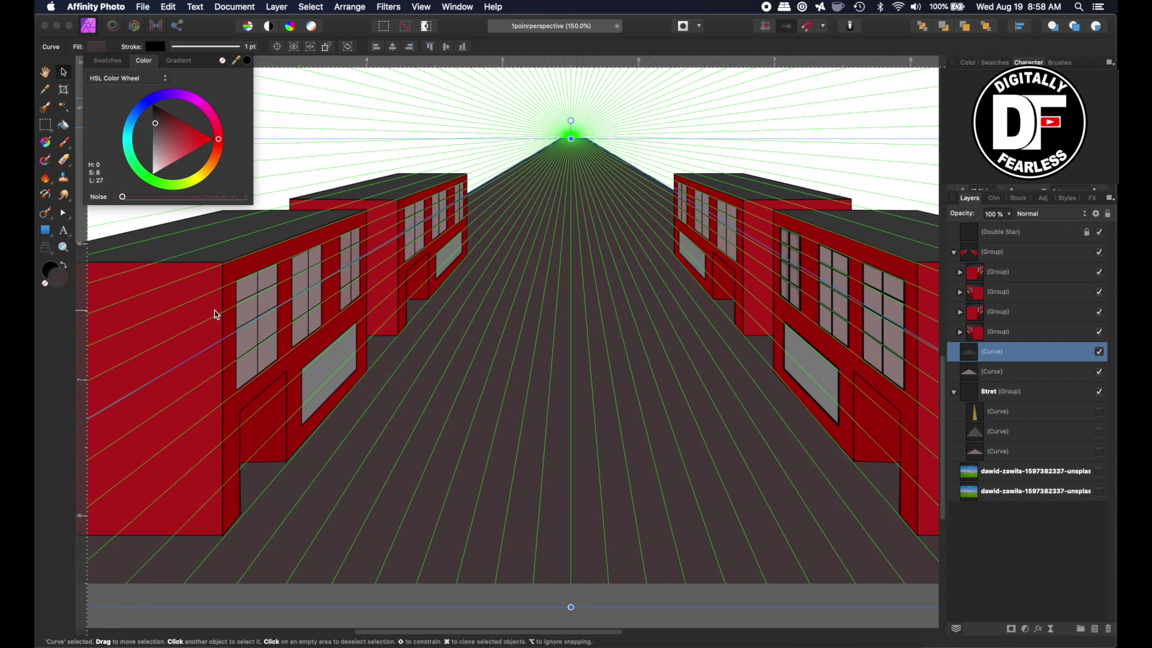
key(super+minus)
key(super+minus)
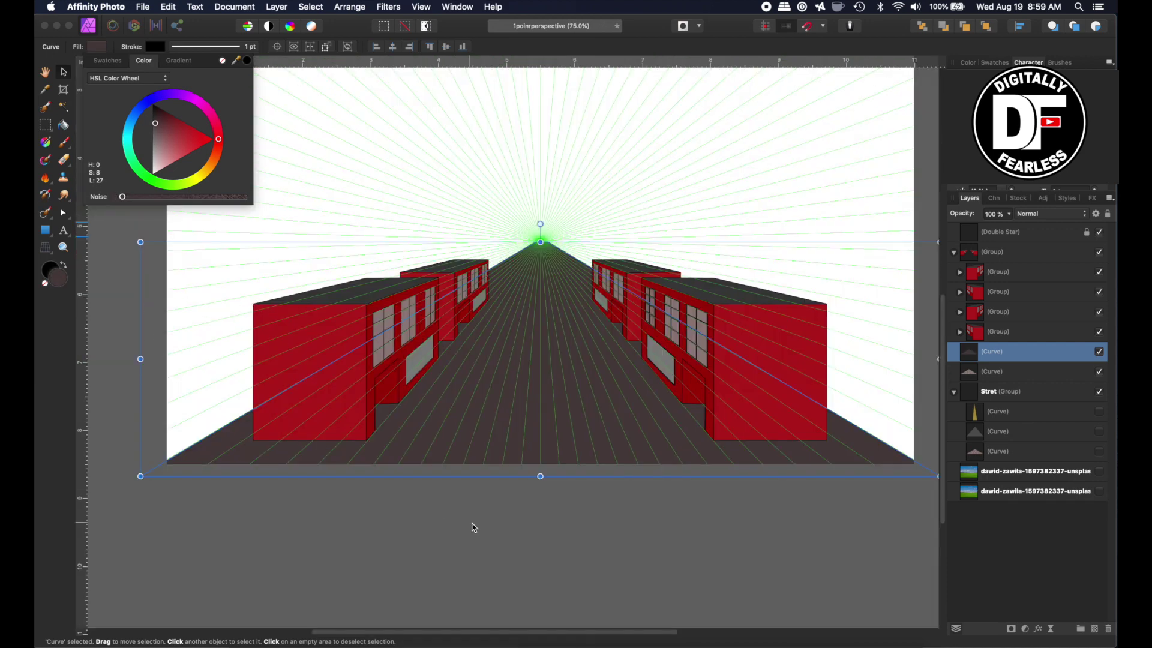
Step: Move the copy's bottom corners inward and nudge its top nodes to form a tapering road
key(a)
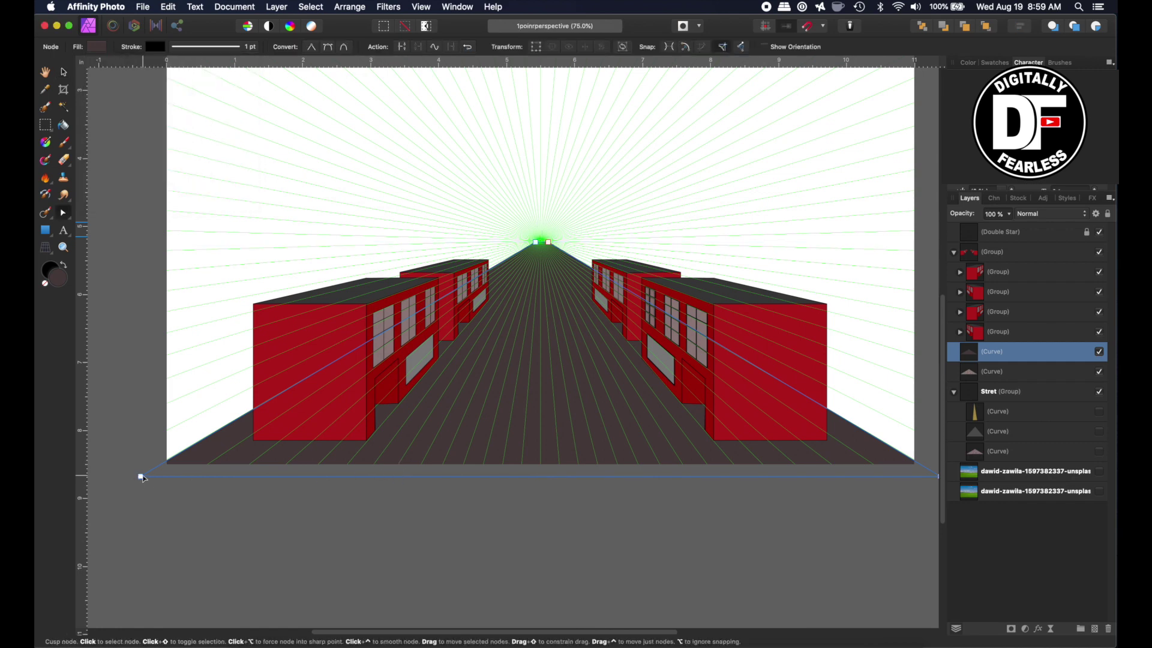
click(140, 476)
drag(140, 477, 369, 476)
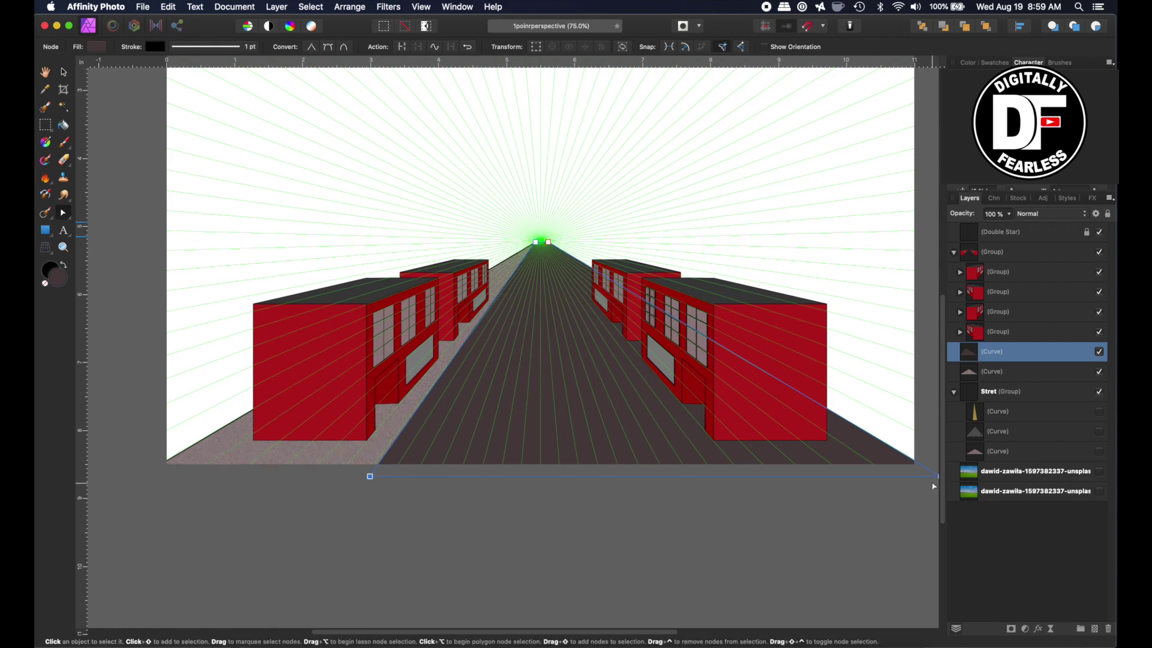
drag(937, 478, 715, 483)
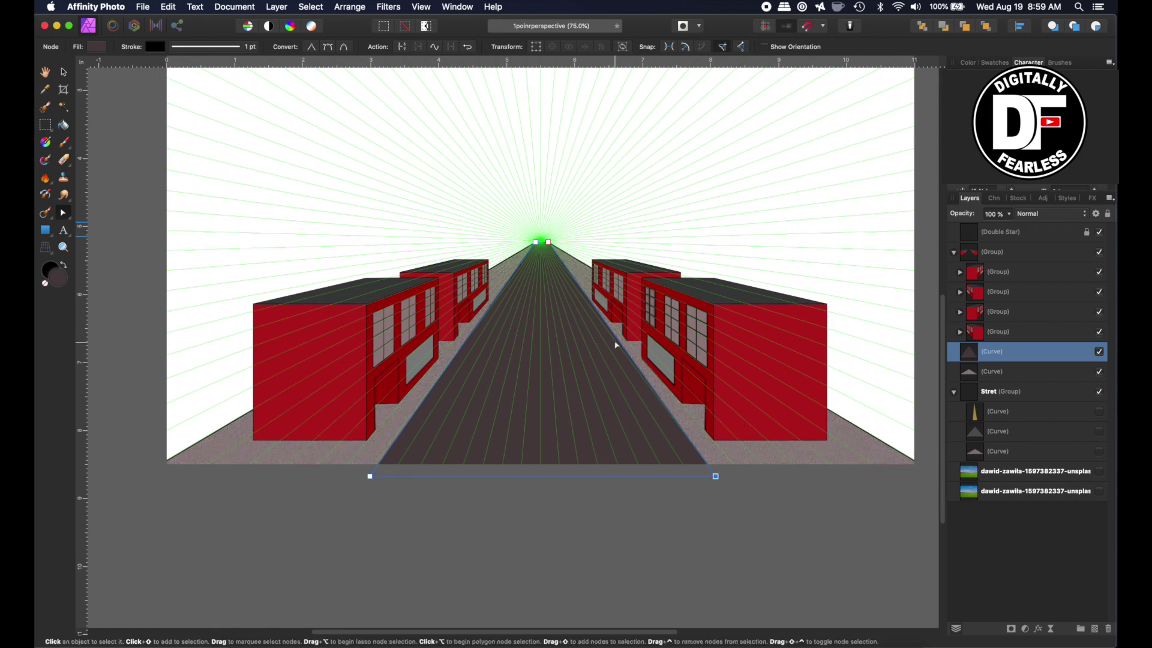
key(super+1)
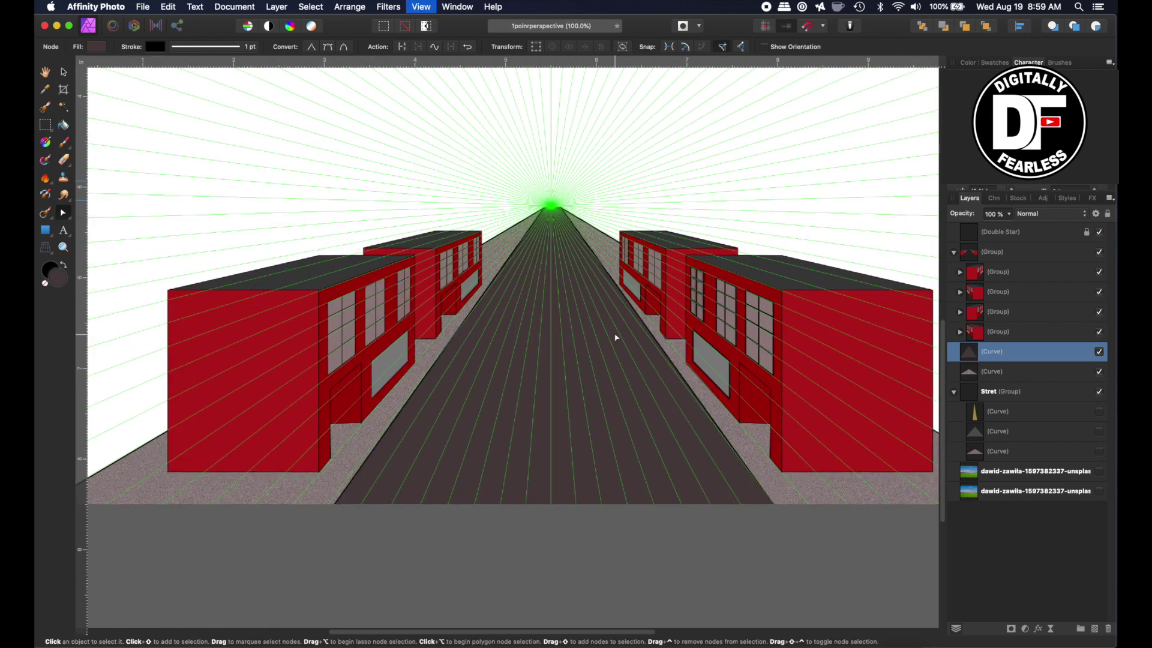
key(super+equal)
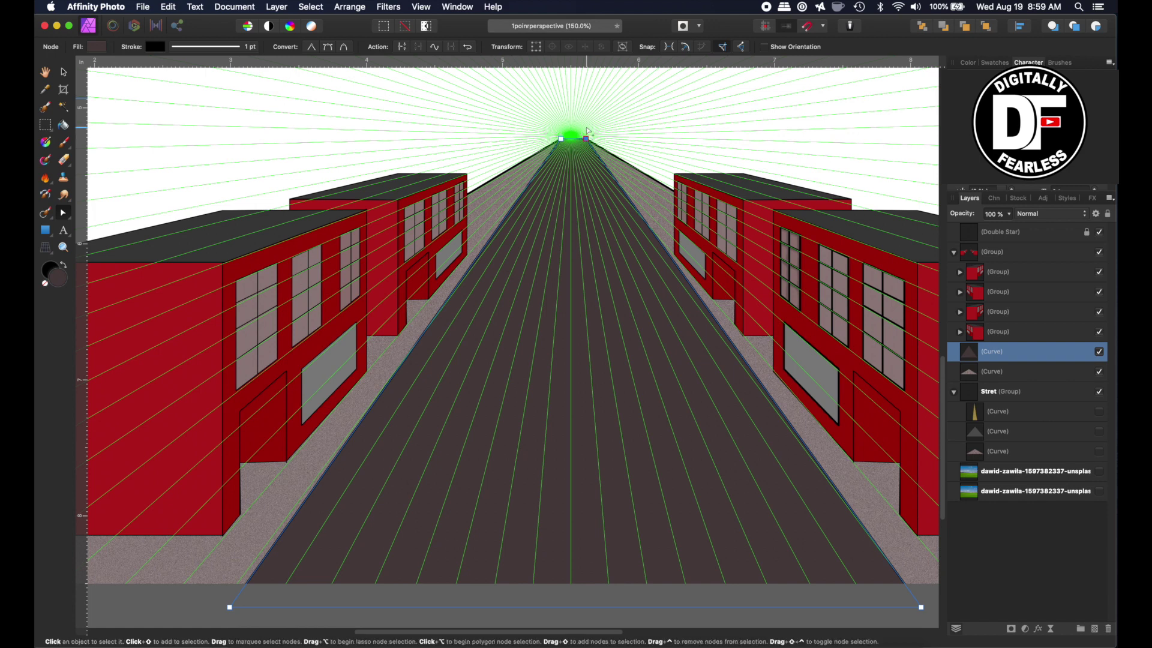
key(Left)
key(Left)
key(Left)
key(Left)
key(Left)
key(Left)
key(Left)
key(Left)
key(Left)
key(Left)
key(Left)
key(Left)
key(Left)
key(Left)
key(Left)
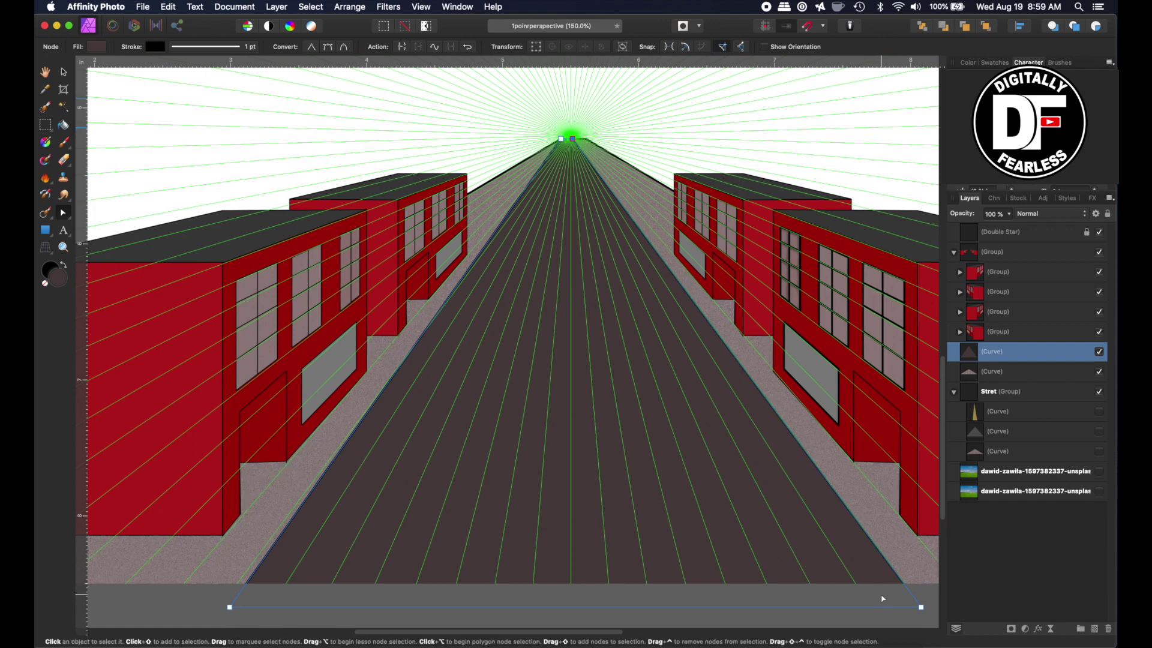
click(560, 139)
key(Right)
key(Right)
key(Right)
key(Right)
key(Right)
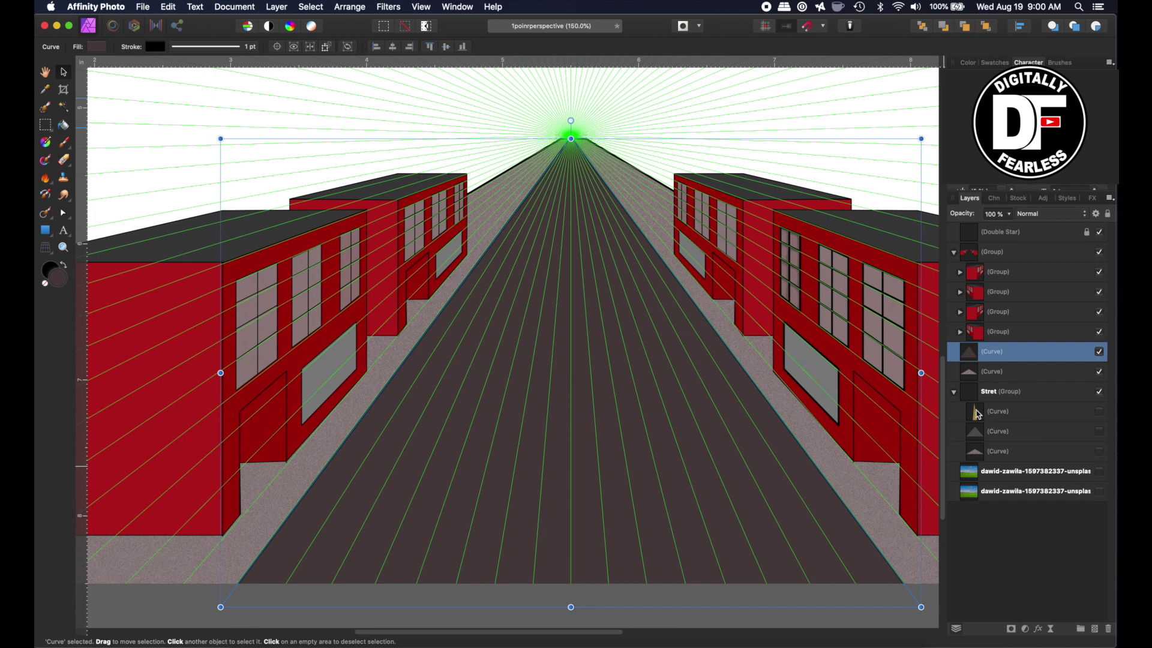
Step: Delete the old Stret group from the Layers panel
click(976, 414)
click(973, 396)
key(Delete)
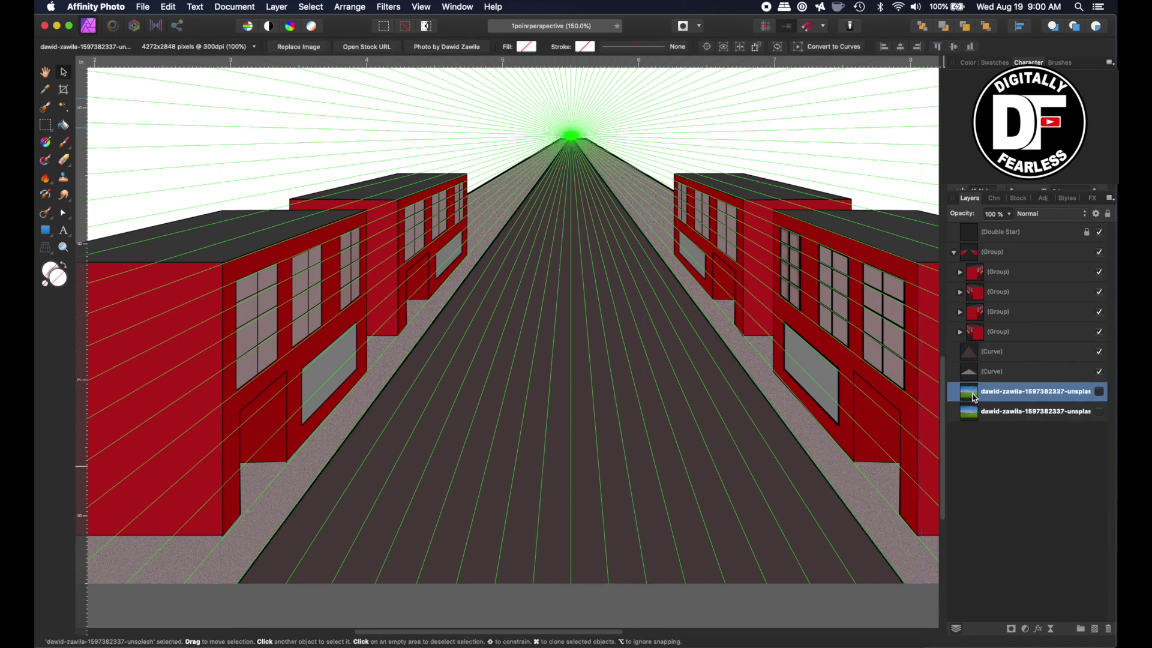
click(973, 354)
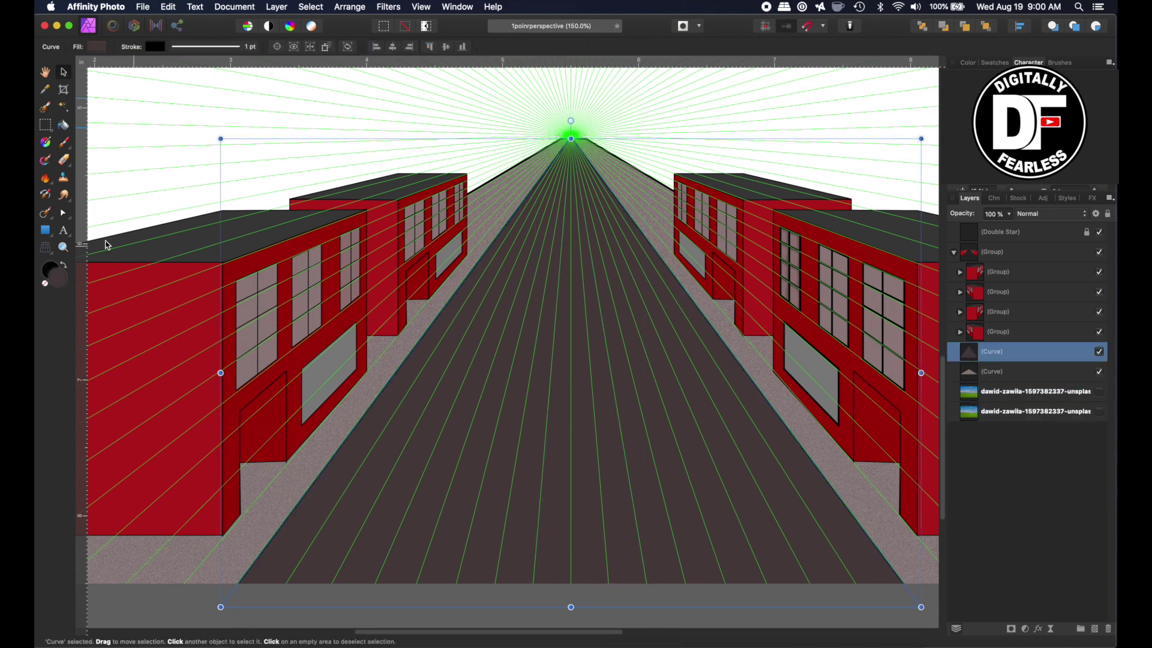
click(43, 229)
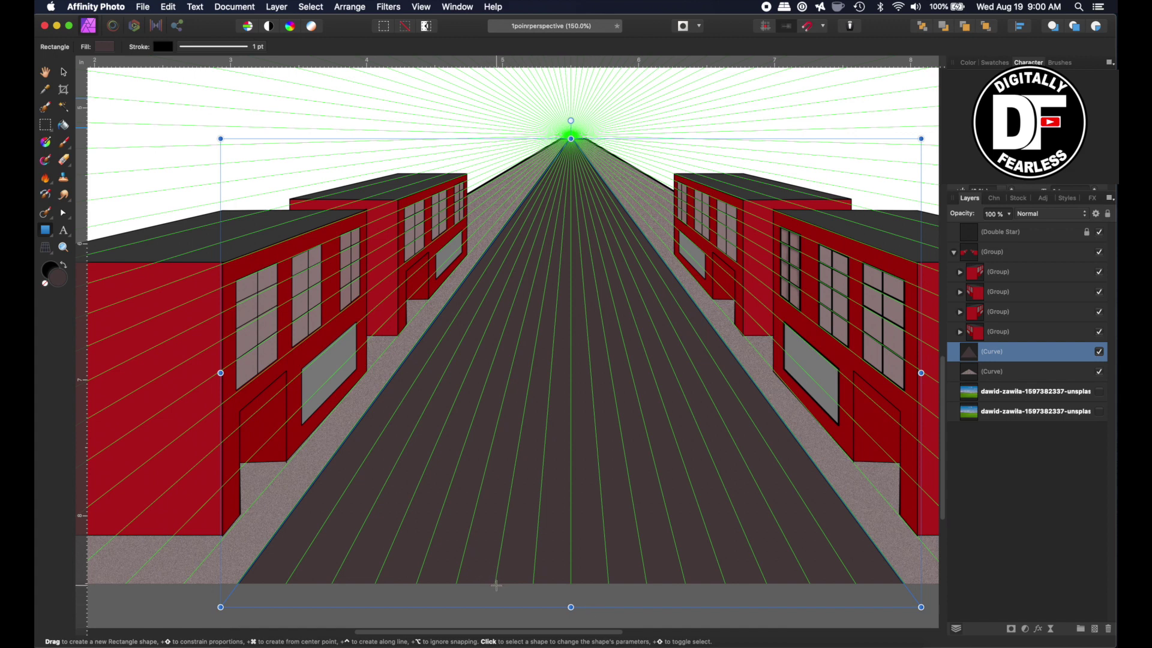
Step: Draw a thin rectangle down the road's centre, lower its top to the vanishing point, and convert it to curves
drag(495, 584, 611, 550)
scroll(643, 517, up, 10)
scroll(496, 572, down, 10)
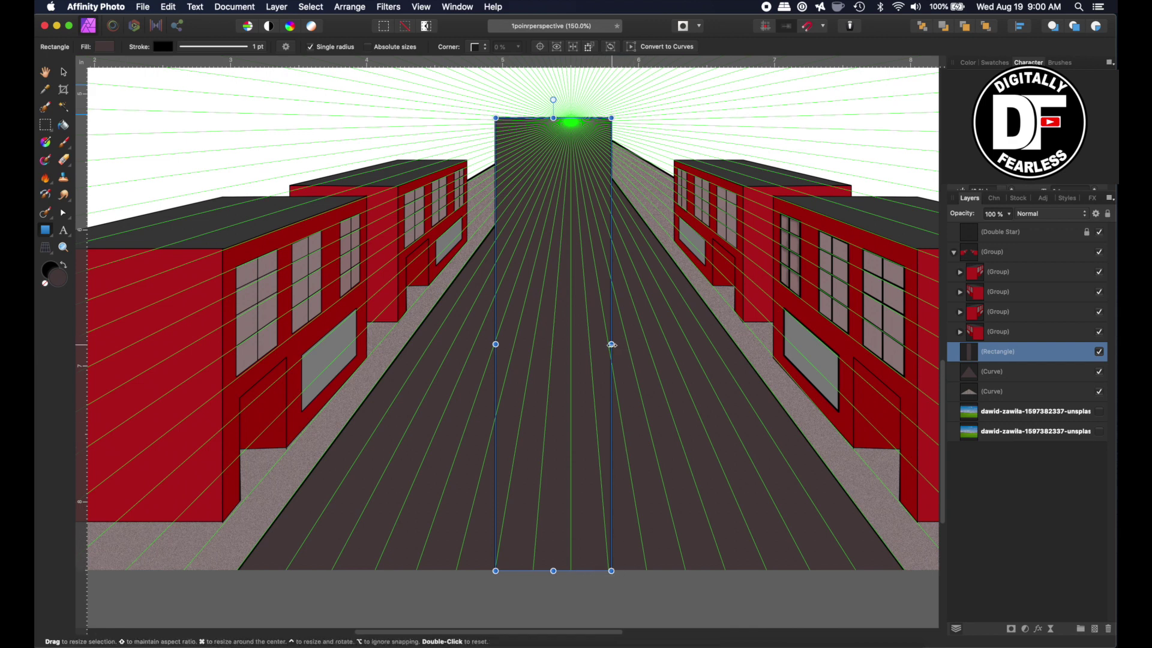
drag(609, 345, 609, 345)
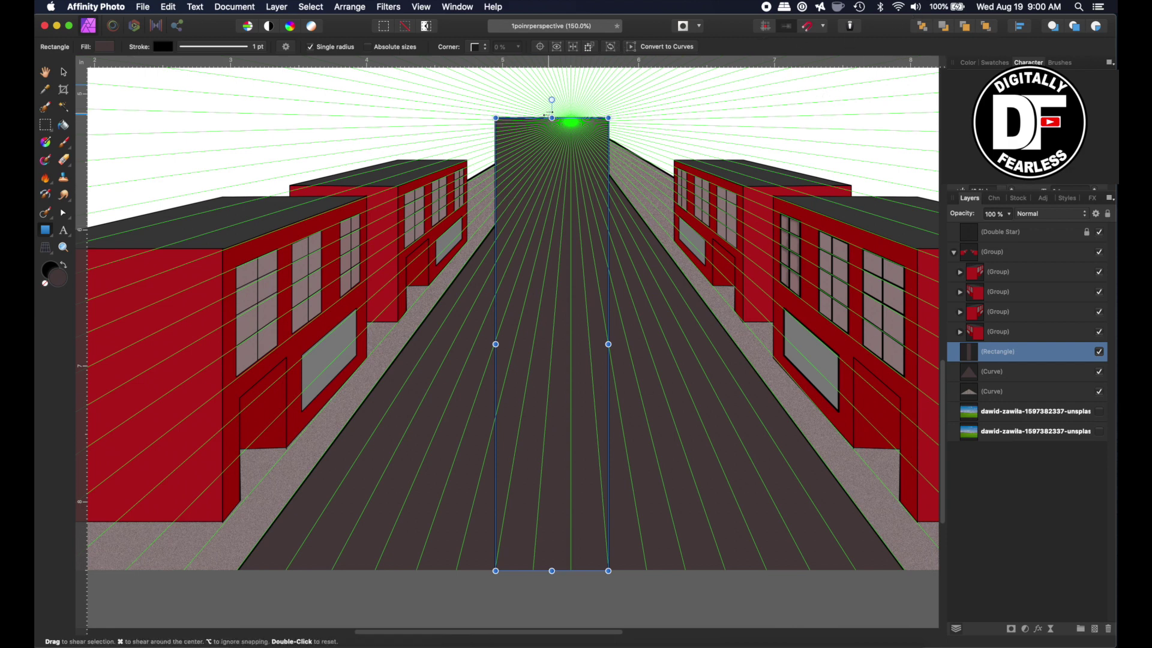
drag(550, 118, 550, 125)
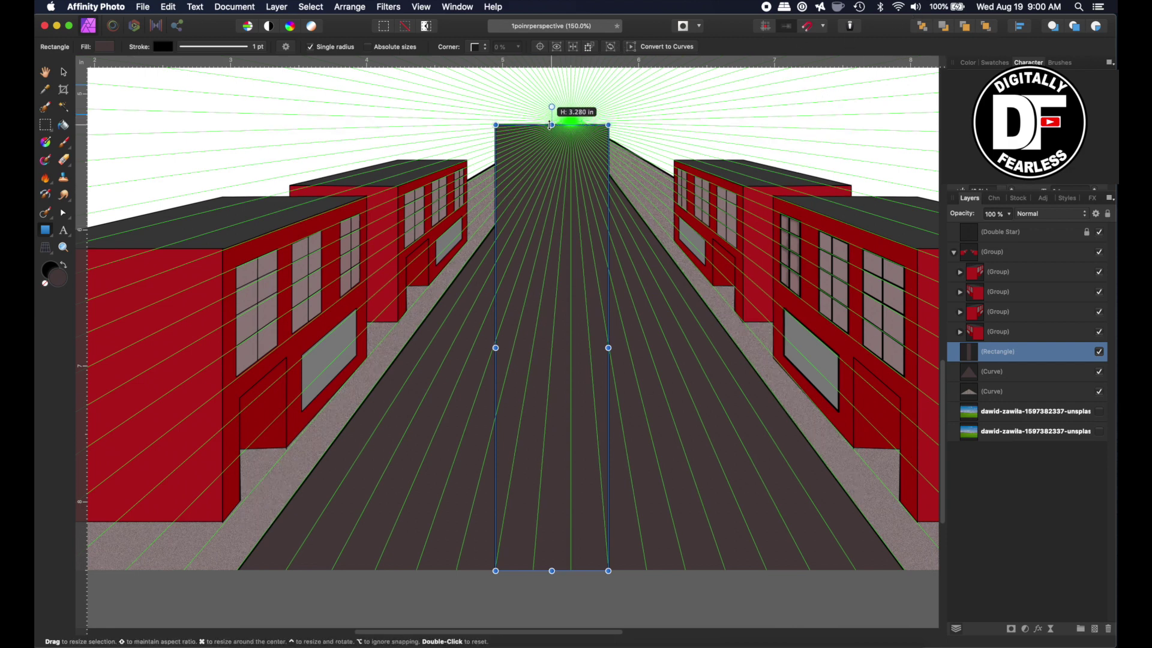
key(super+Return)
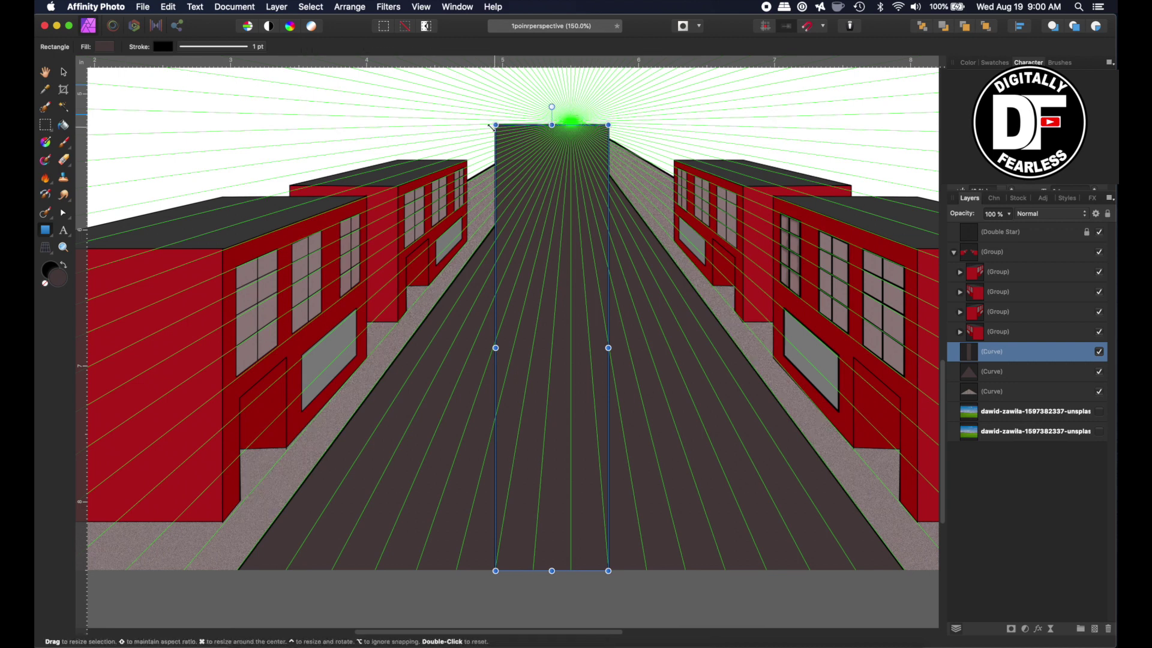
click(63, 212)
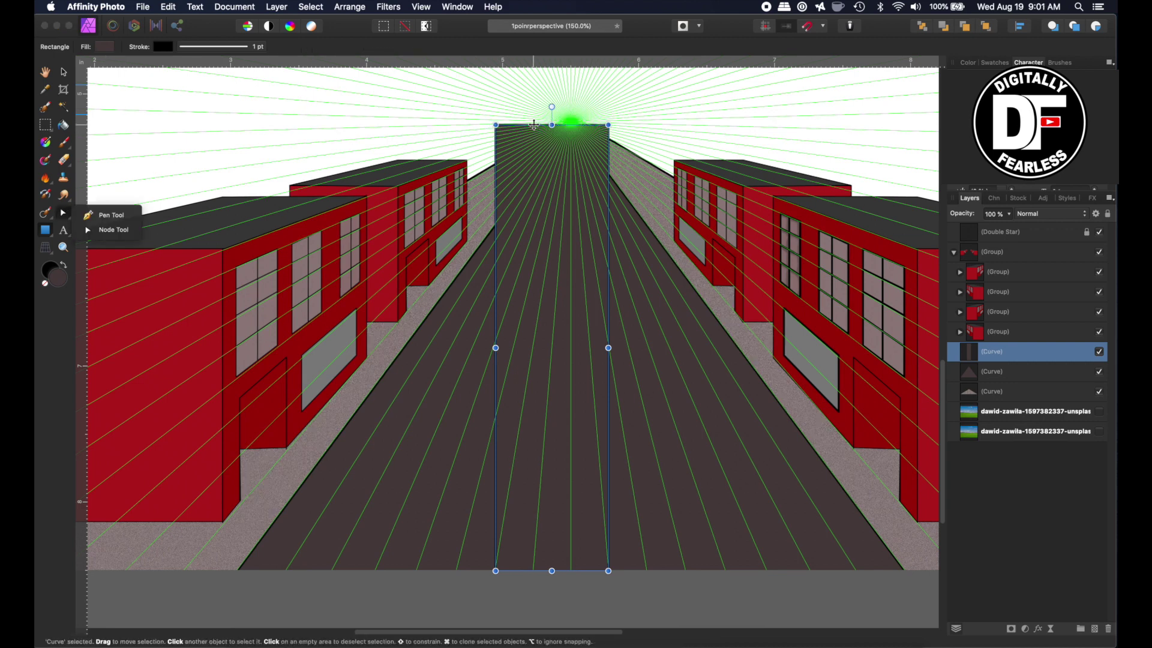
key(a)
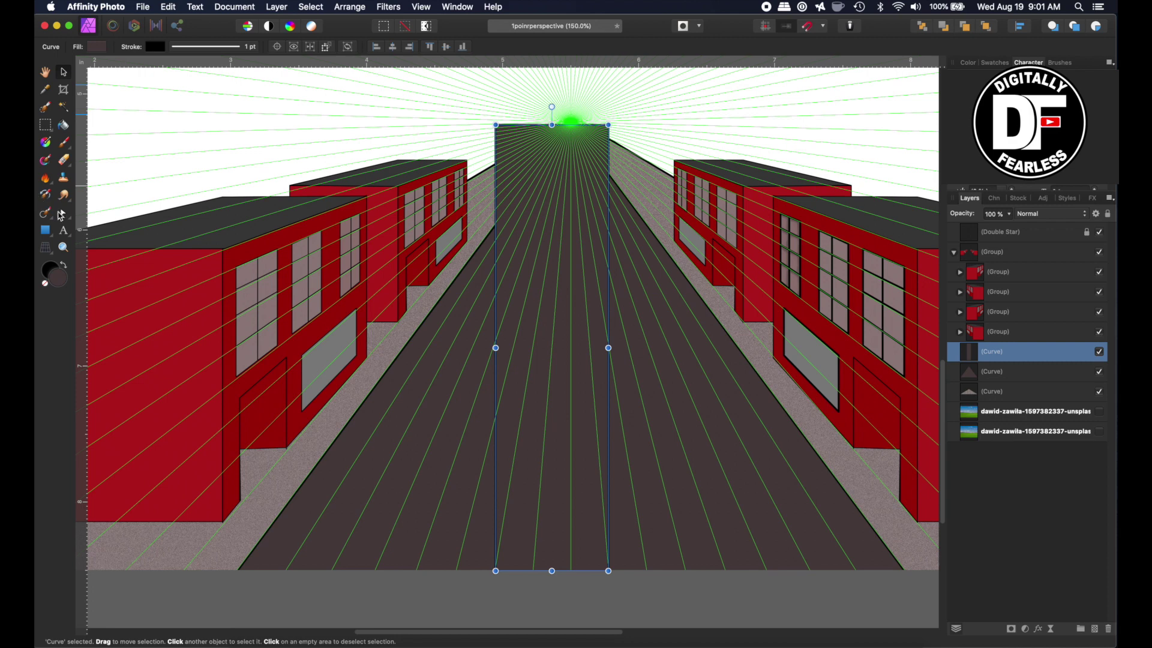
click(61, 214)
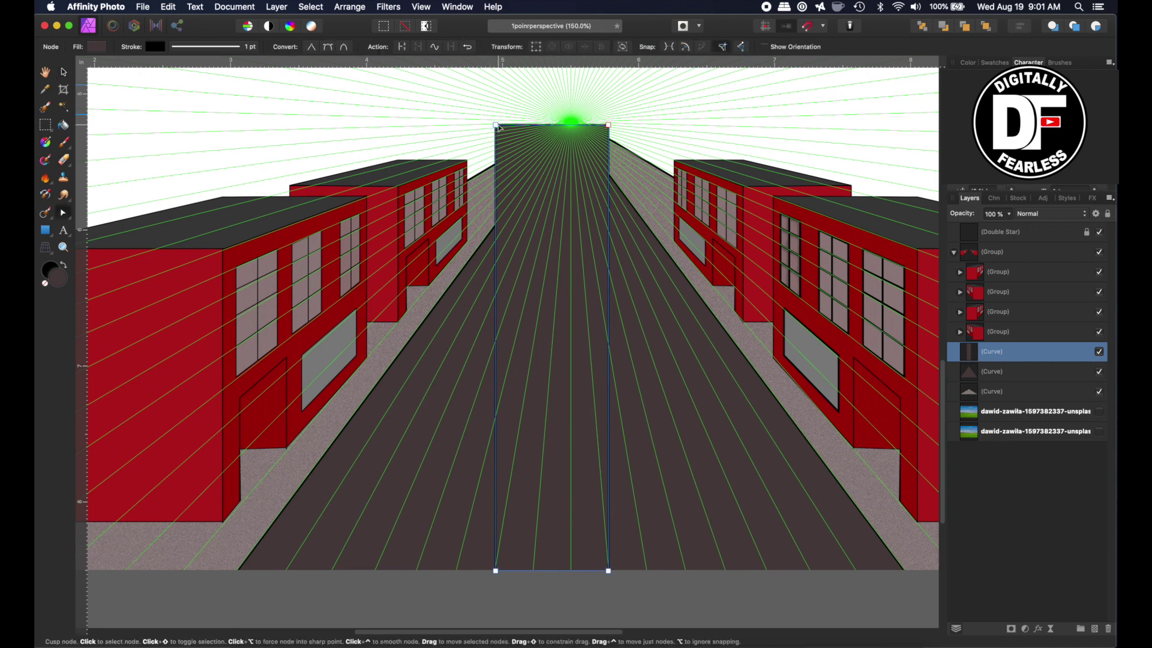
Step: Pull the centre shape's two top nodes to the vanishing point and fill it gold
drag(495, 125, 569, 125)
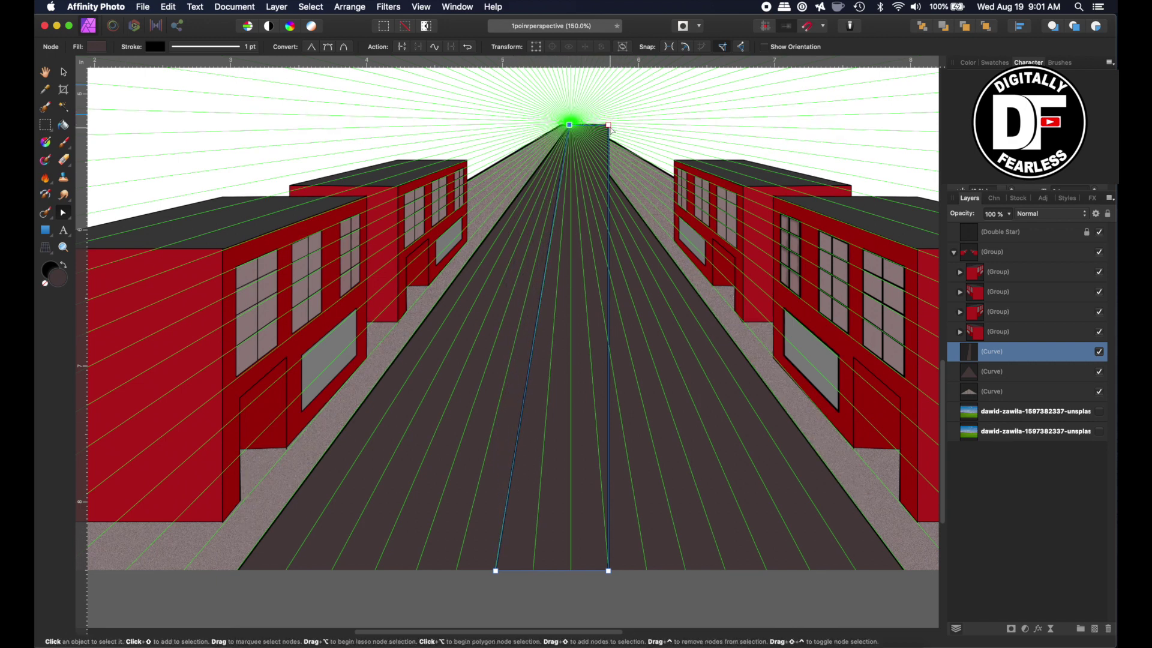
drag(609, 126, 571, 136)
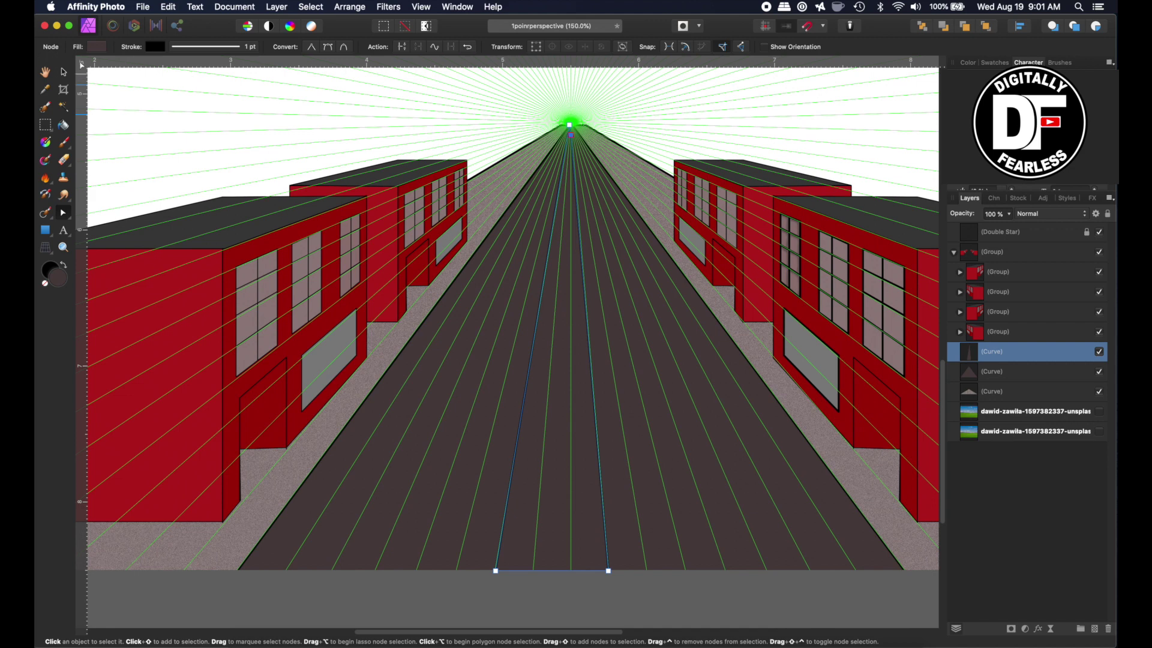
click(97, 46)
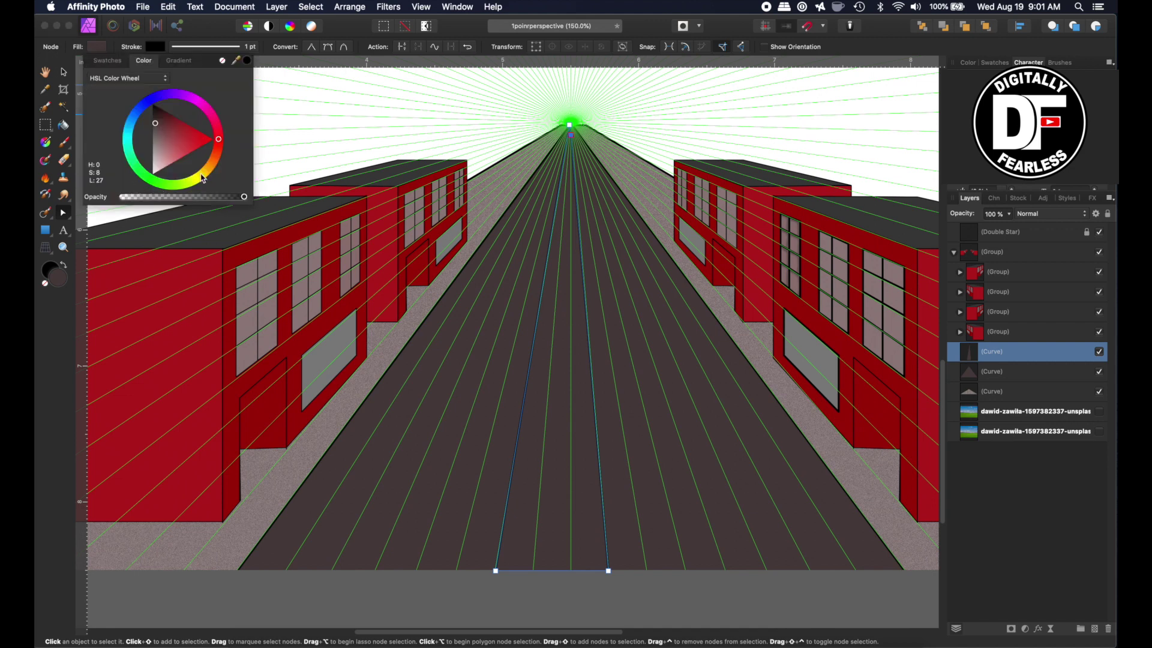
drag(203, 178, 219, 174)
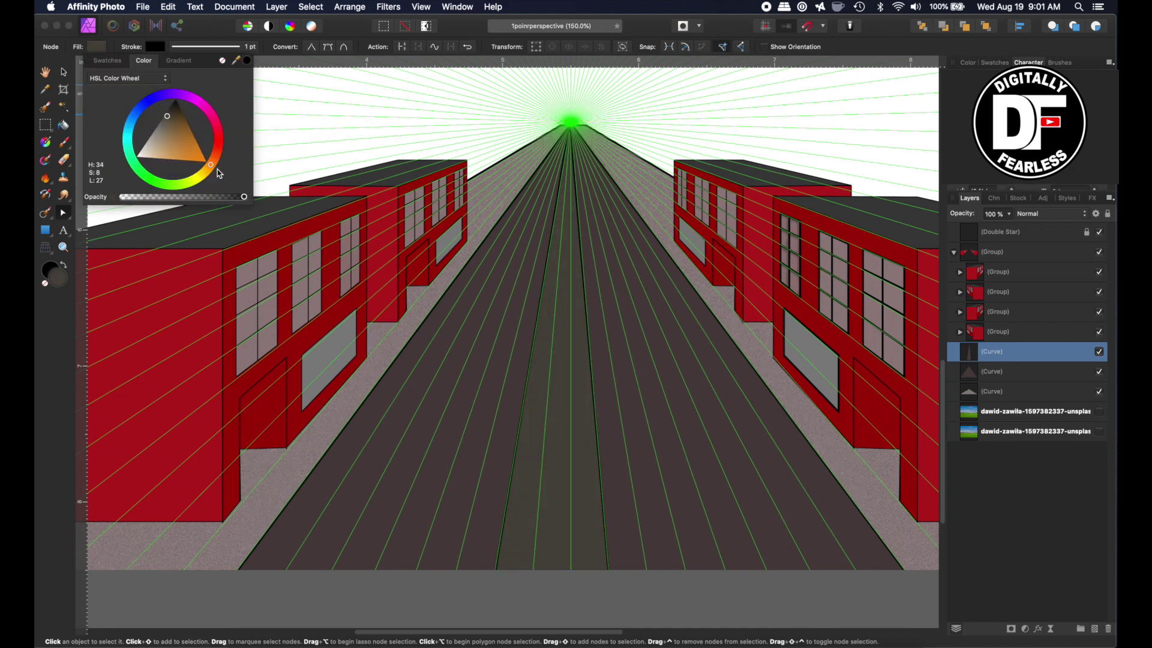
mouse_move(179, 141)
mouse_down()
mouse_move(188, 157)
mouse_move(185, 147)
mouse_up()
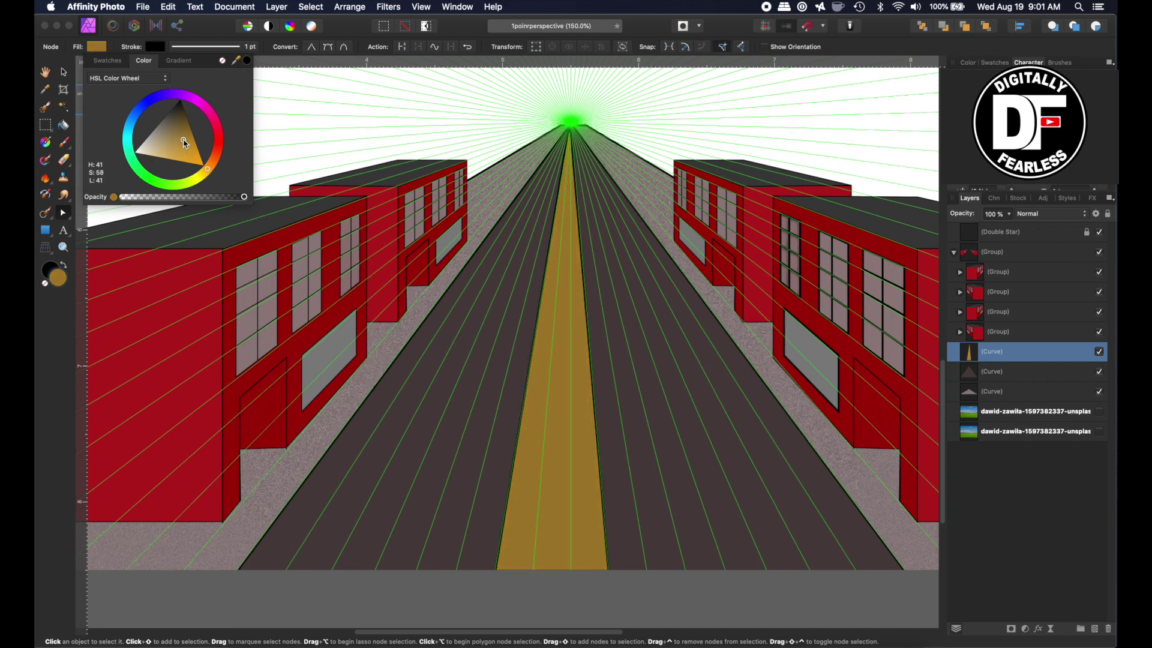
key(h)
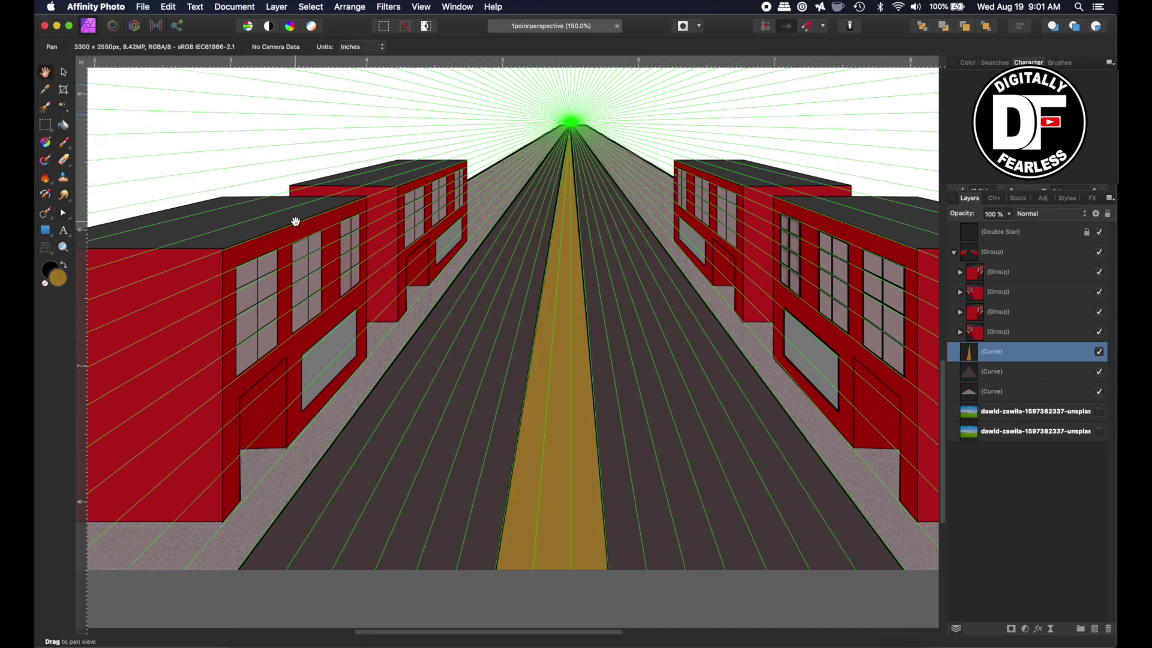
key(super+equal)
Step: Show the grassy-field photo layer, move it down into place, and open the Stock panel
key(super+minus)
key(super+minus)
key(super+minus)
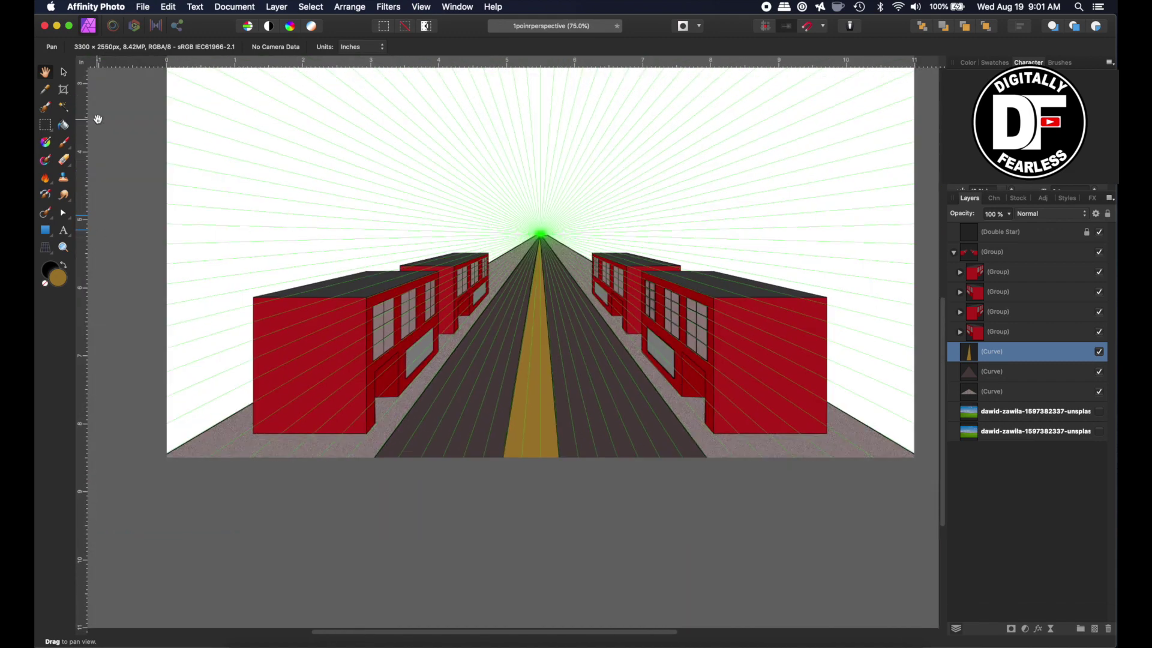
click(65, 72)
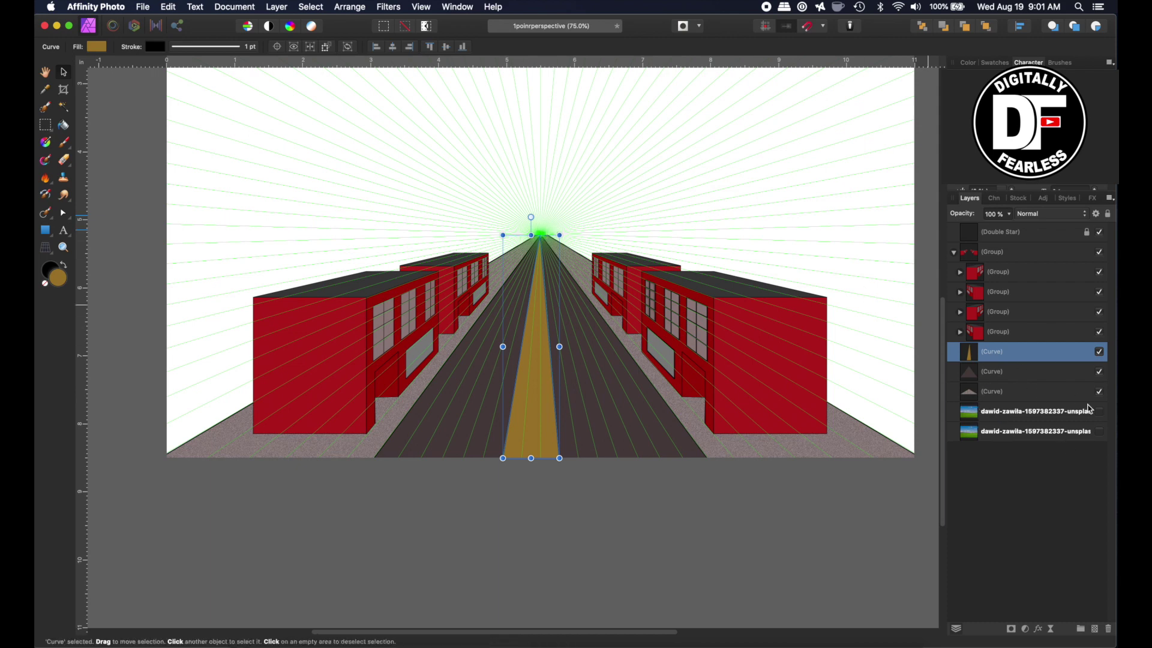
click(1099, 431)
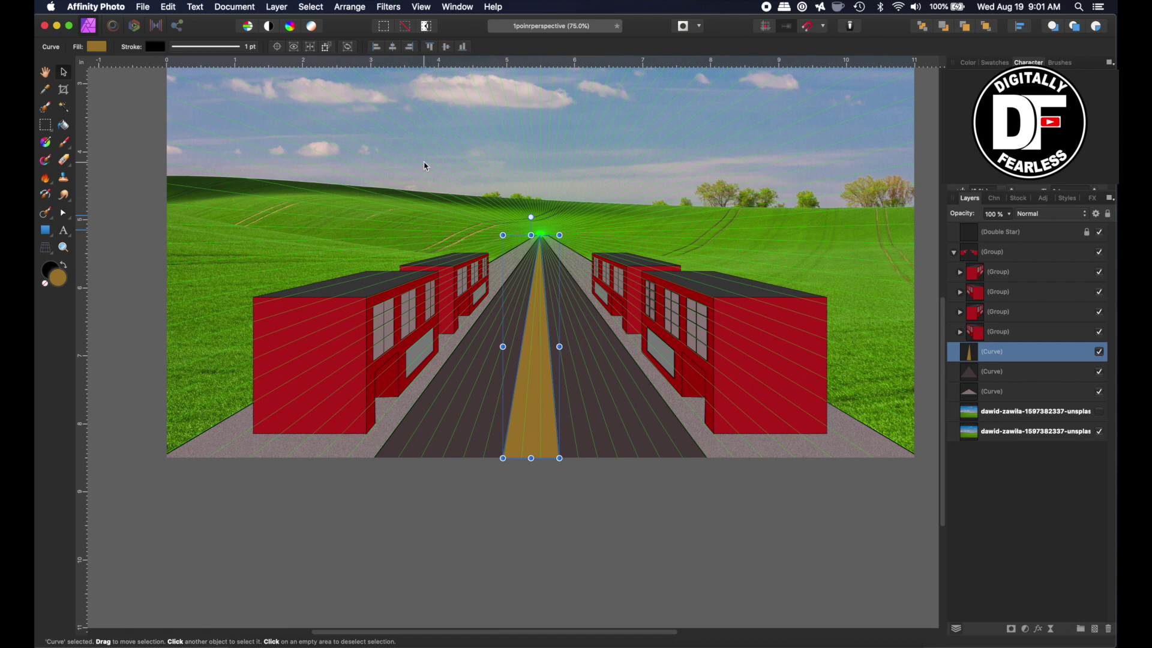
drag(424, 167, 390, 196)
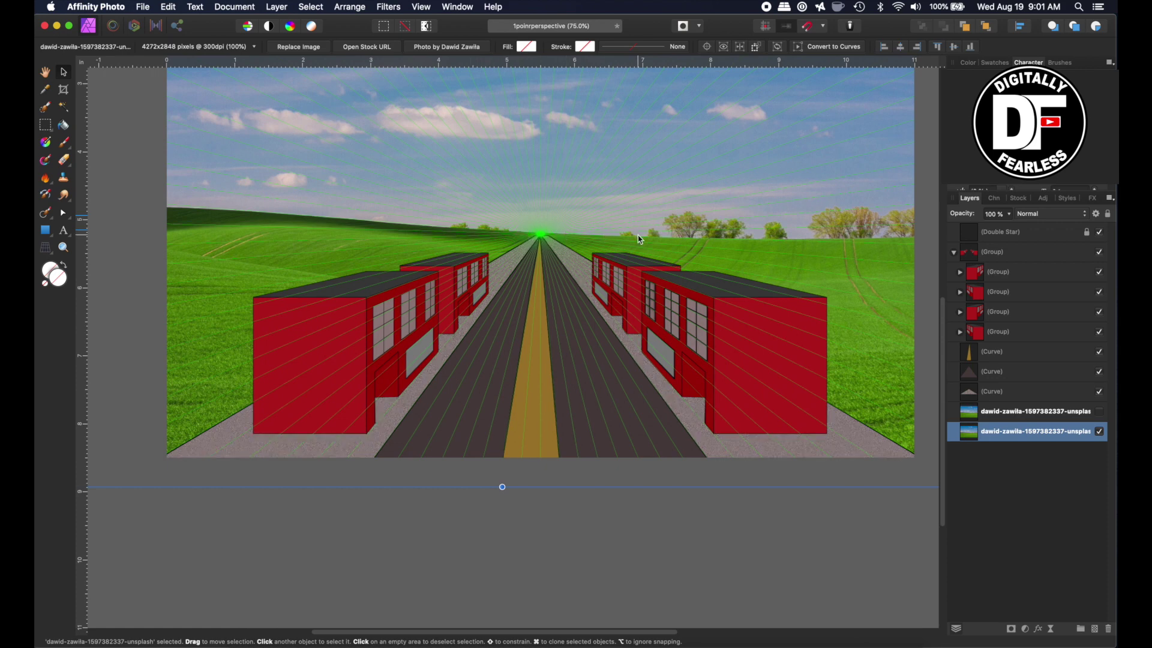
drag(377, 194, 376, 195)
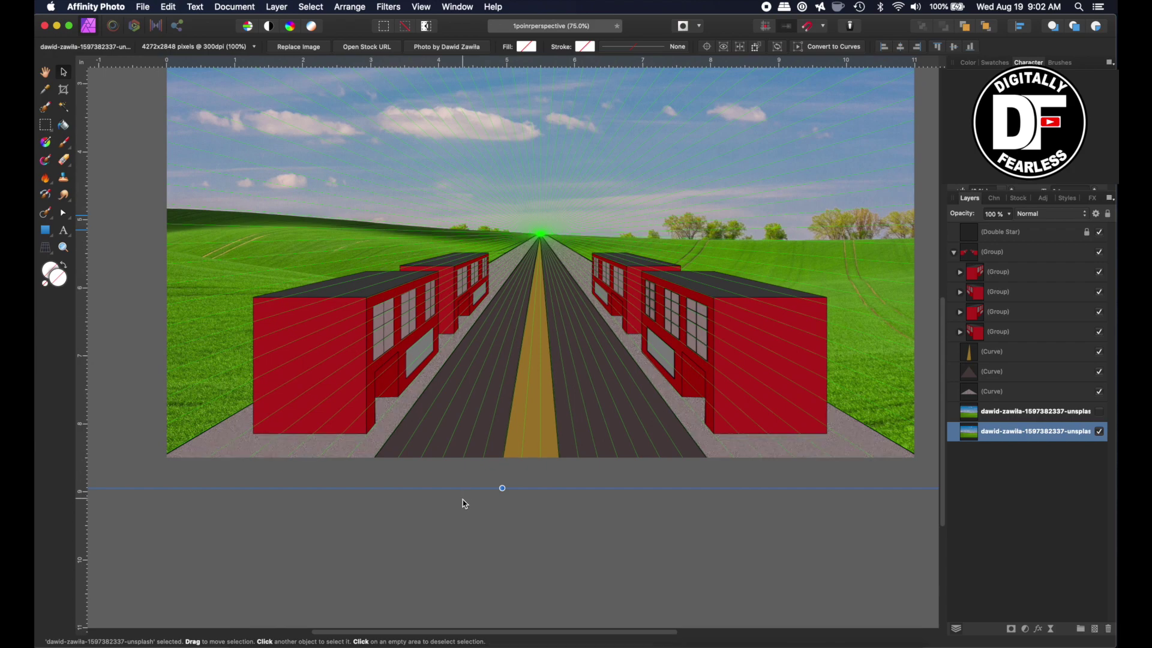
click(479, 526)
click(1018, 198)
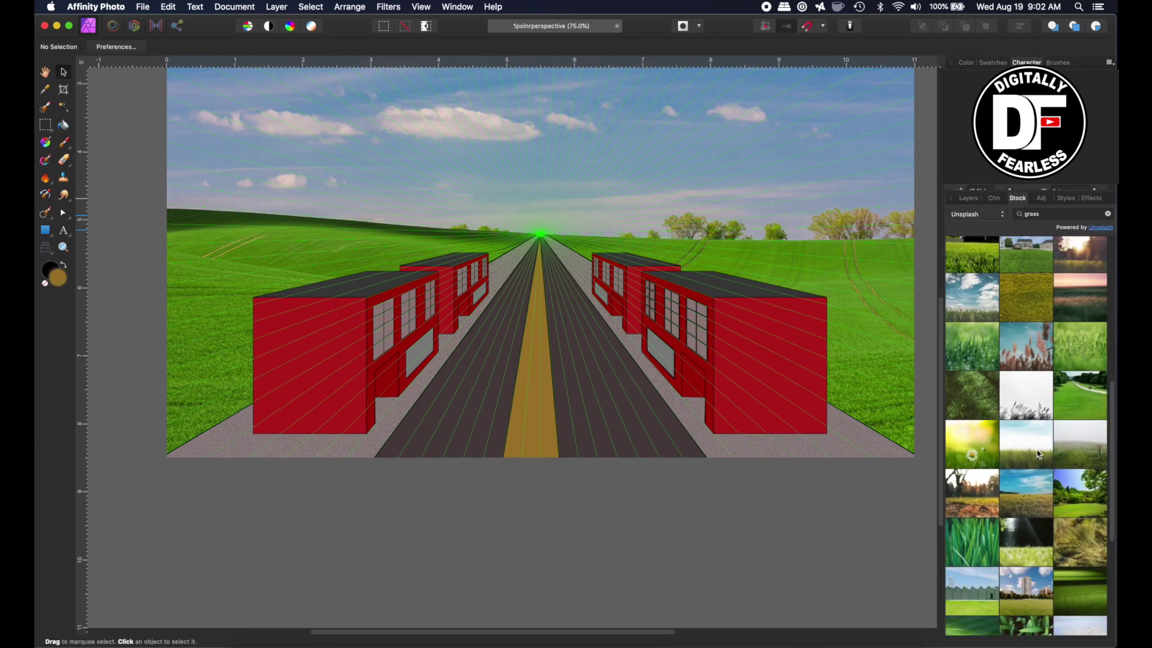
Step: Place the 'scenery' stock road photo beneath the street drawing layers and hide the grass photo
double_click(1046, 214)
text(scenery)
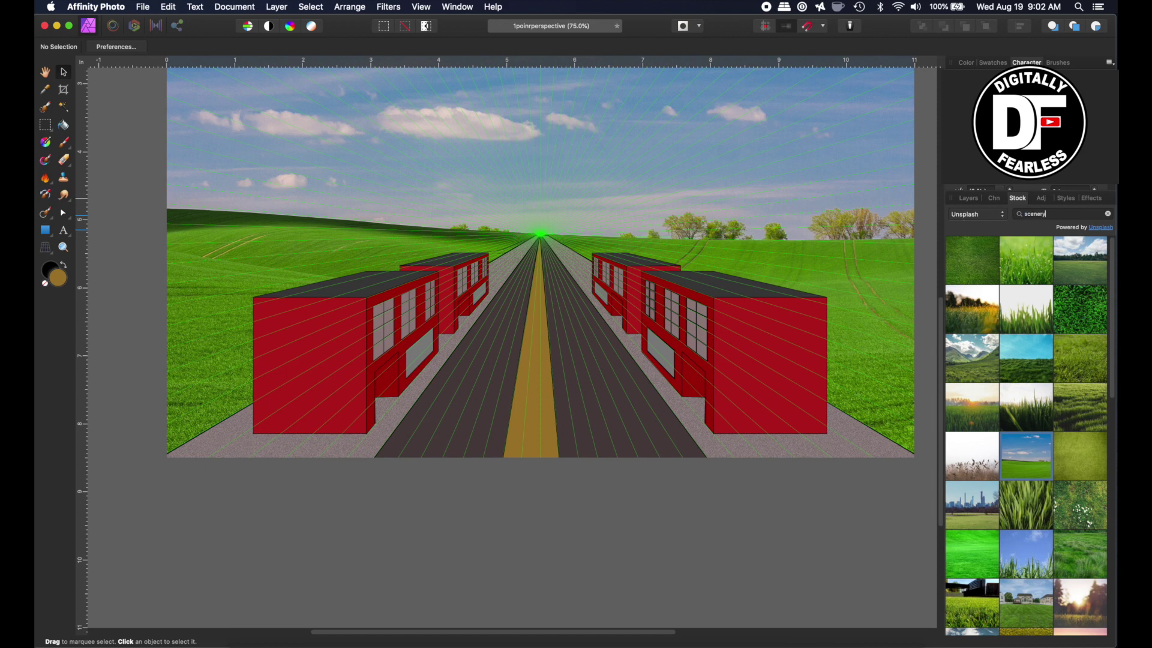
key(Return)
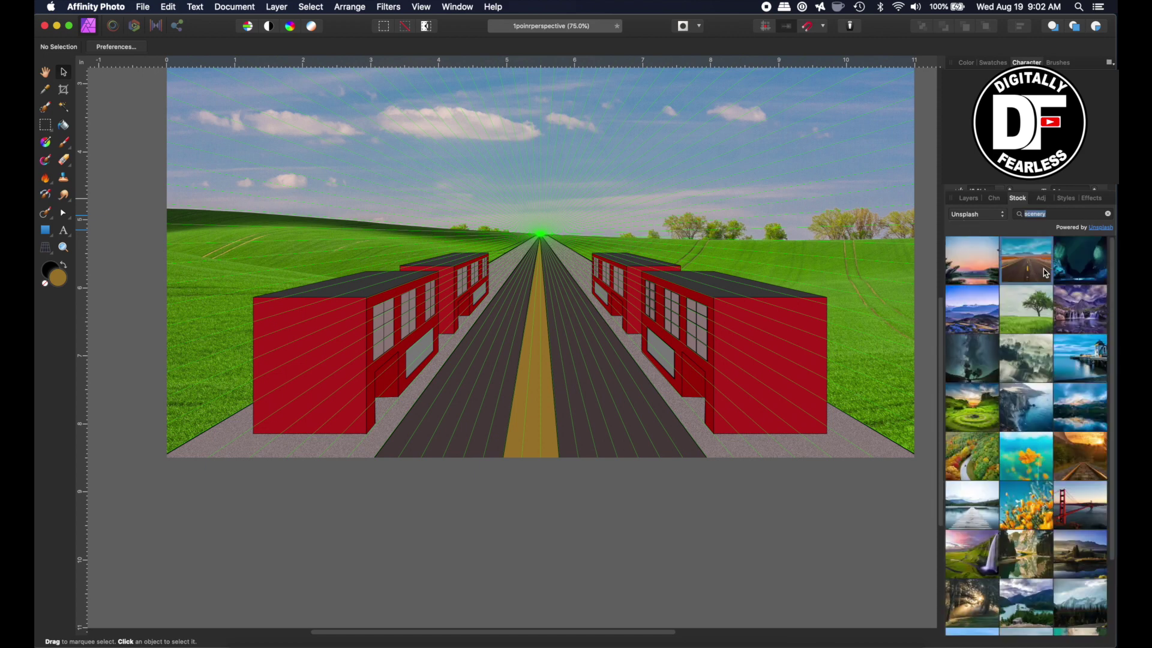
drag(1045, 273, 510, 355)
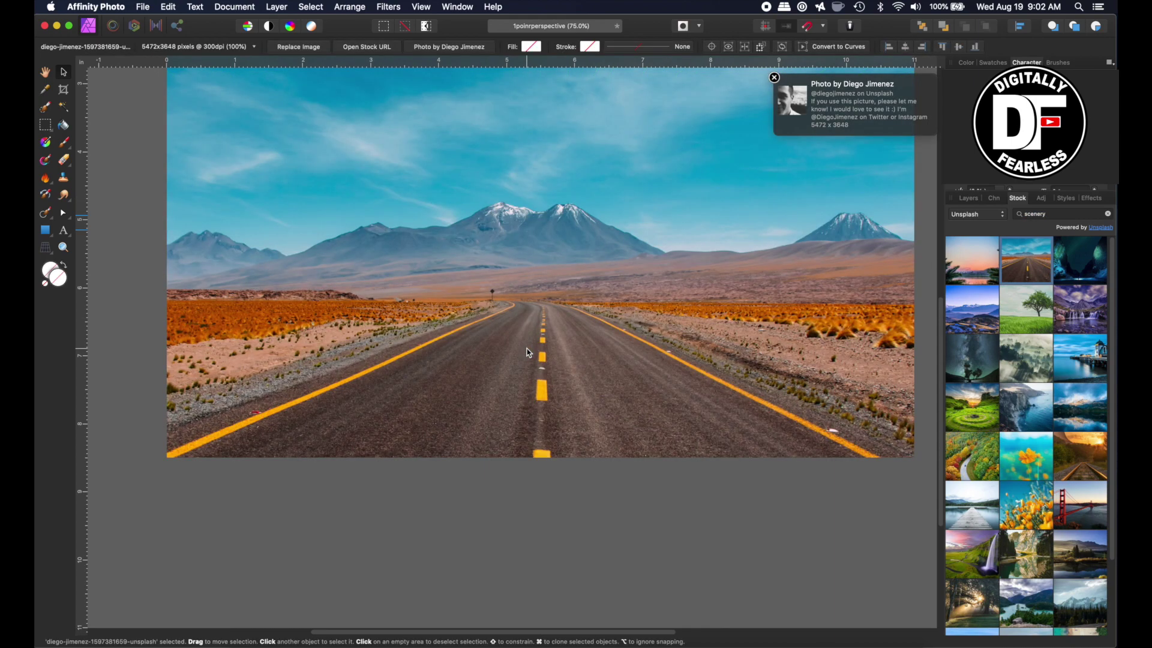
key(super+minus)
key(super+minus)
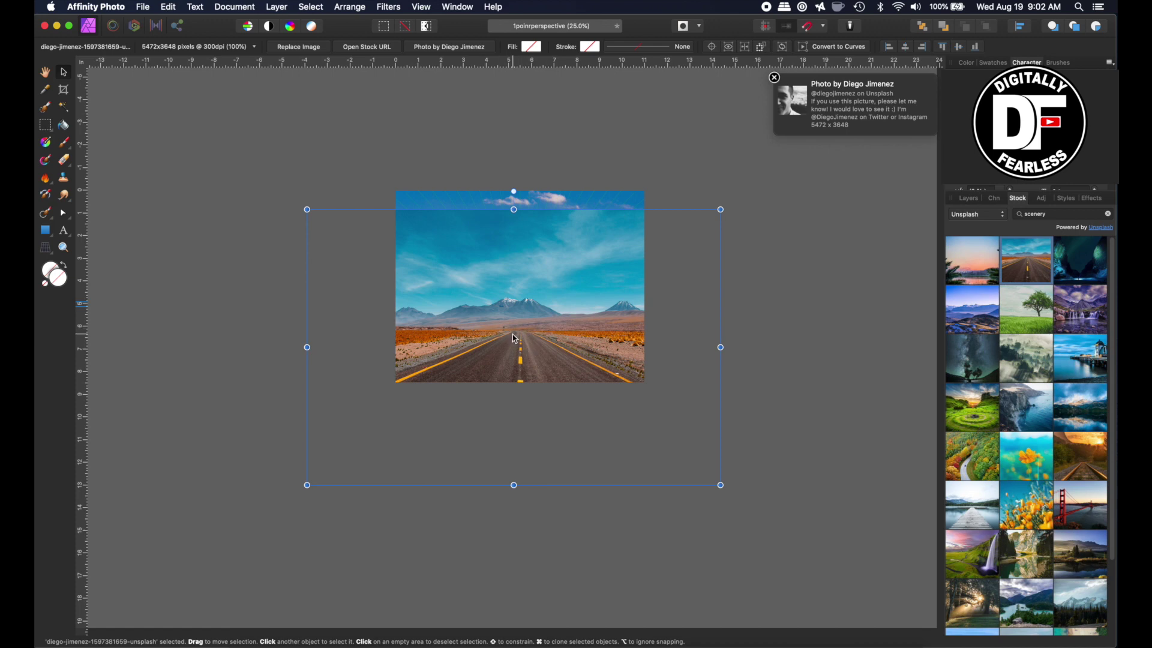
click(970, 199)
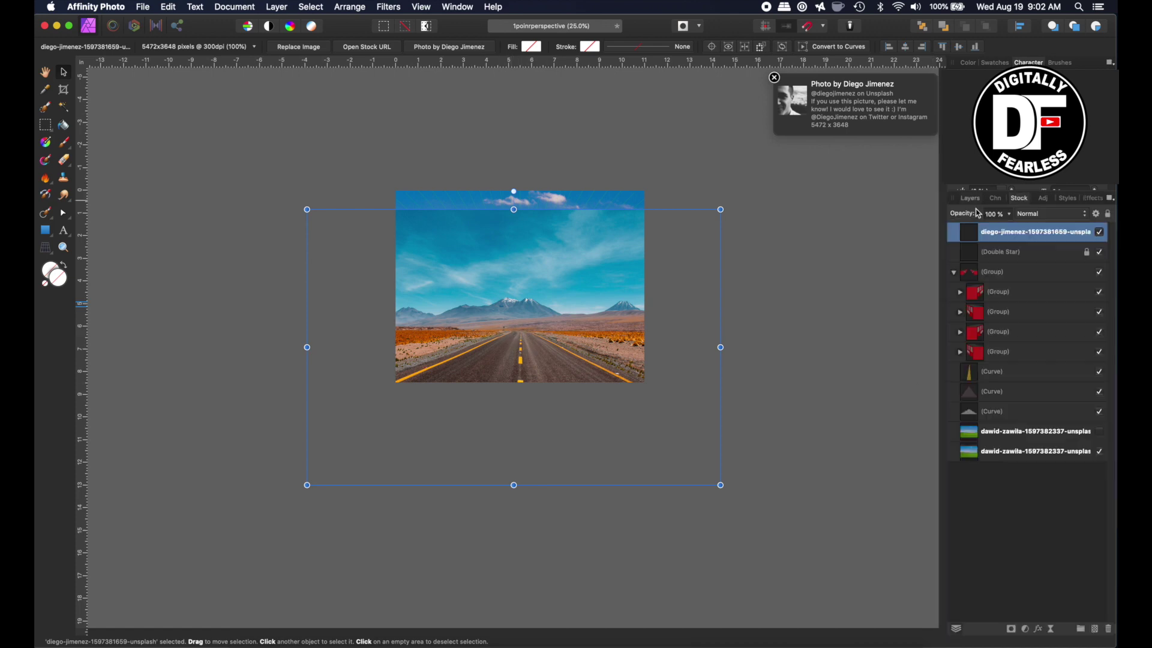
drag(974, 237, 956, 419)
click(1099, 451)
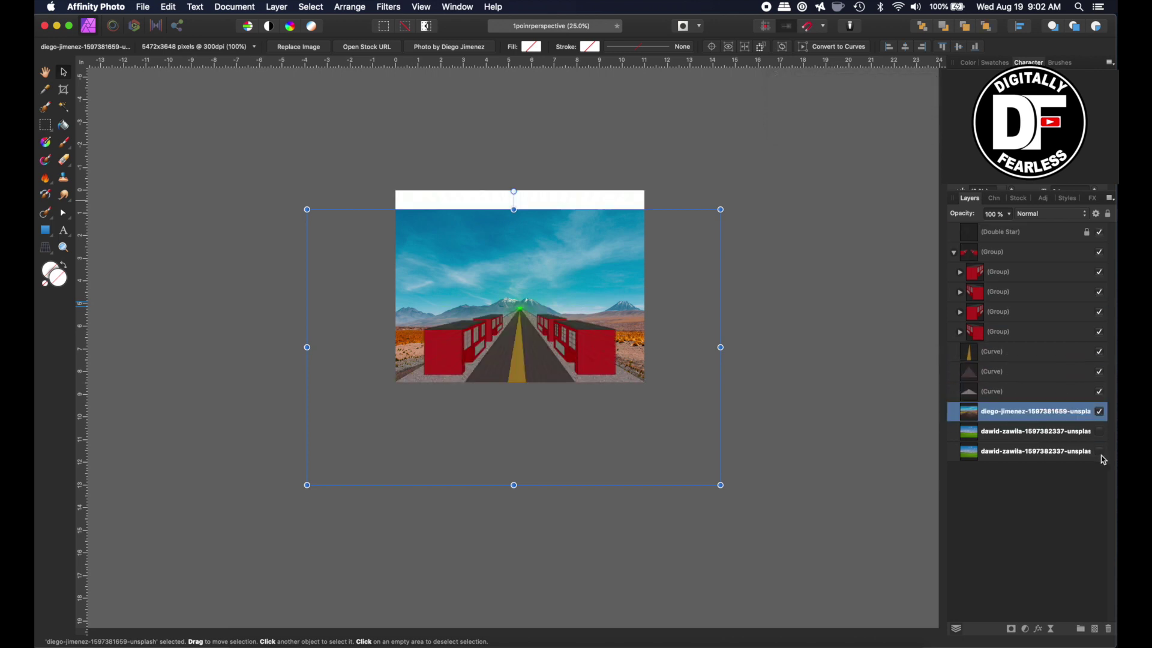
Step: Move the mountain-desert photo upward so its horizon meets the vanishing point, then deselect
click(64, 247)
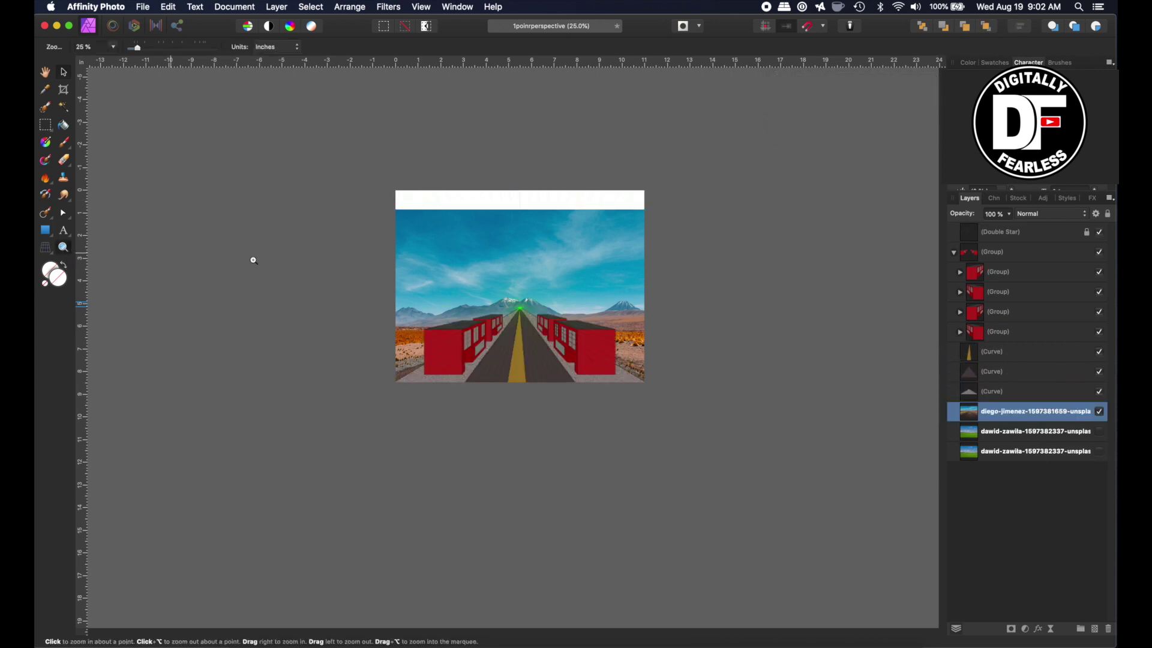
click(540, 286)
click(537, 282)
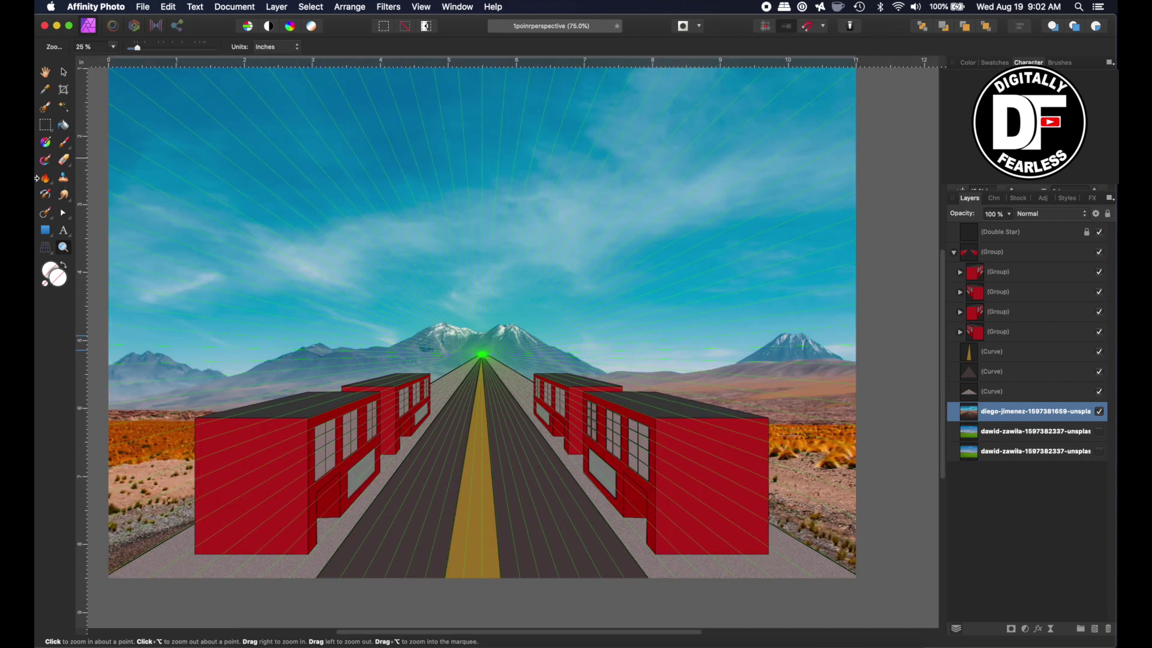
click(64, 73)
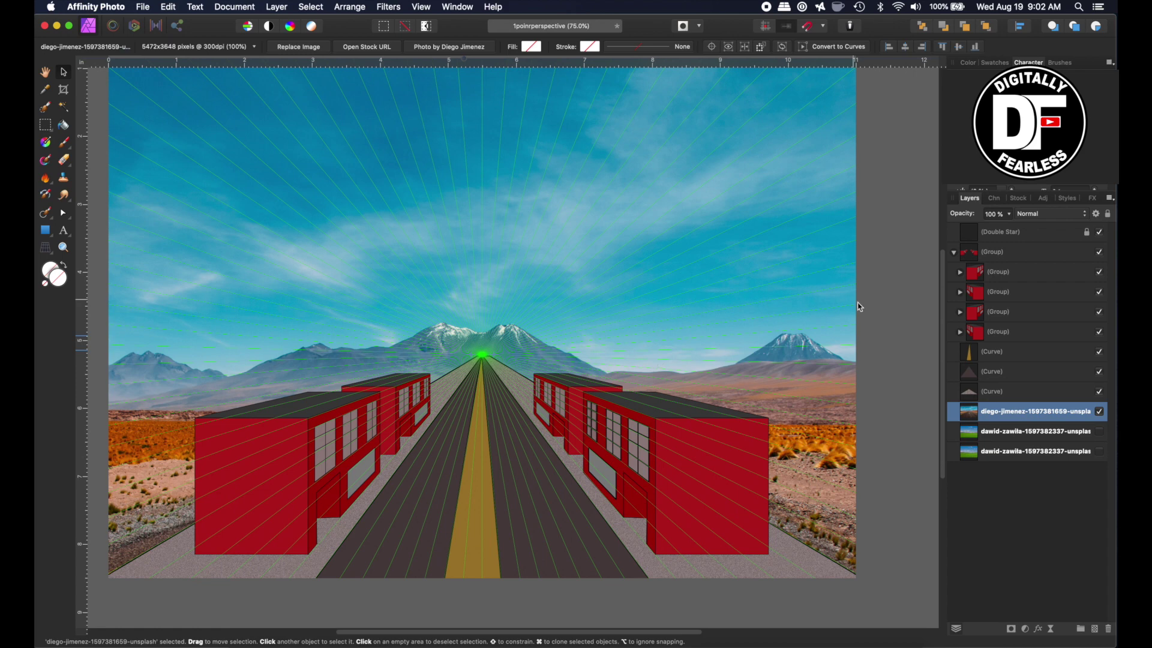
drag(782, 309, 782, 238)
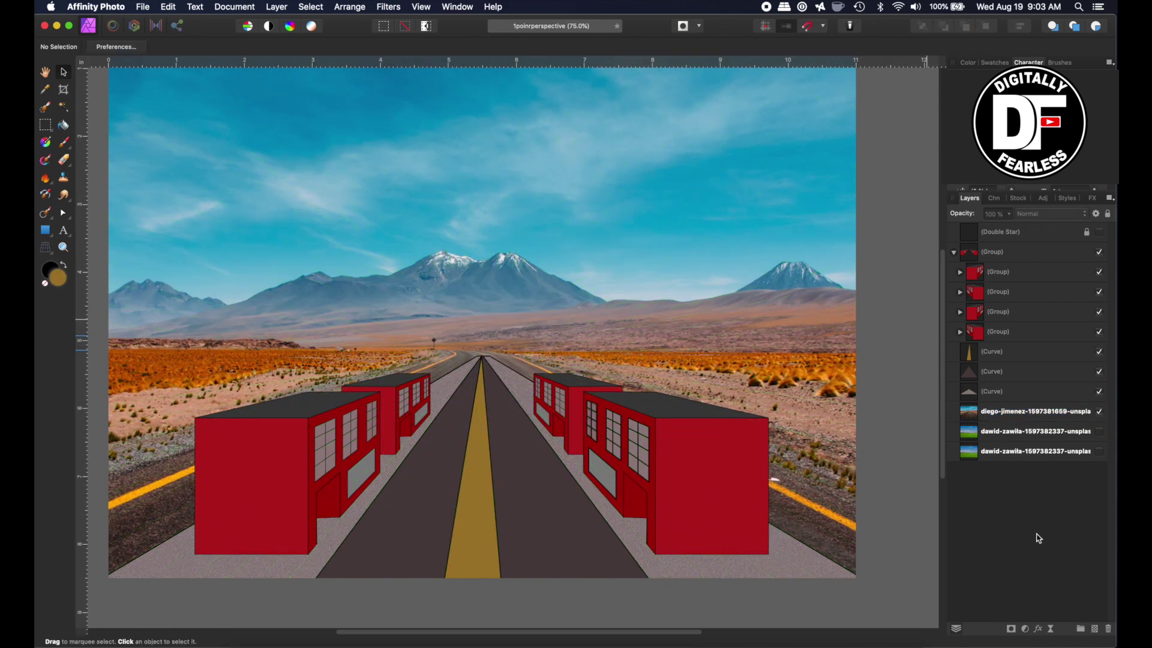
click(699, 273)
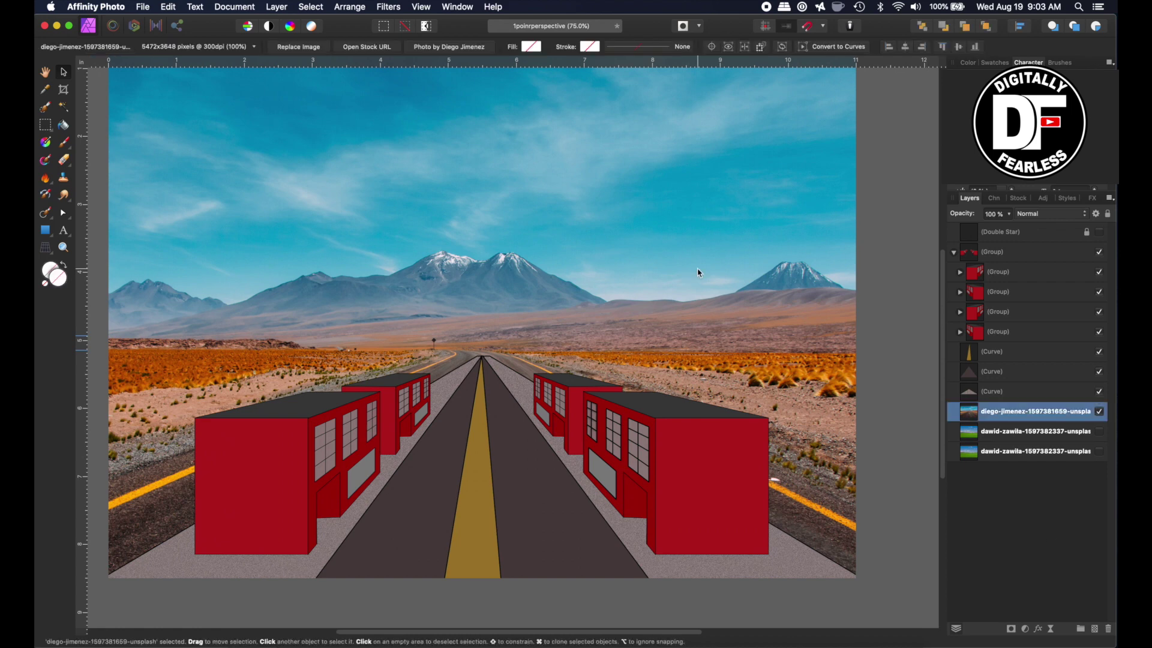
click(991, 574)
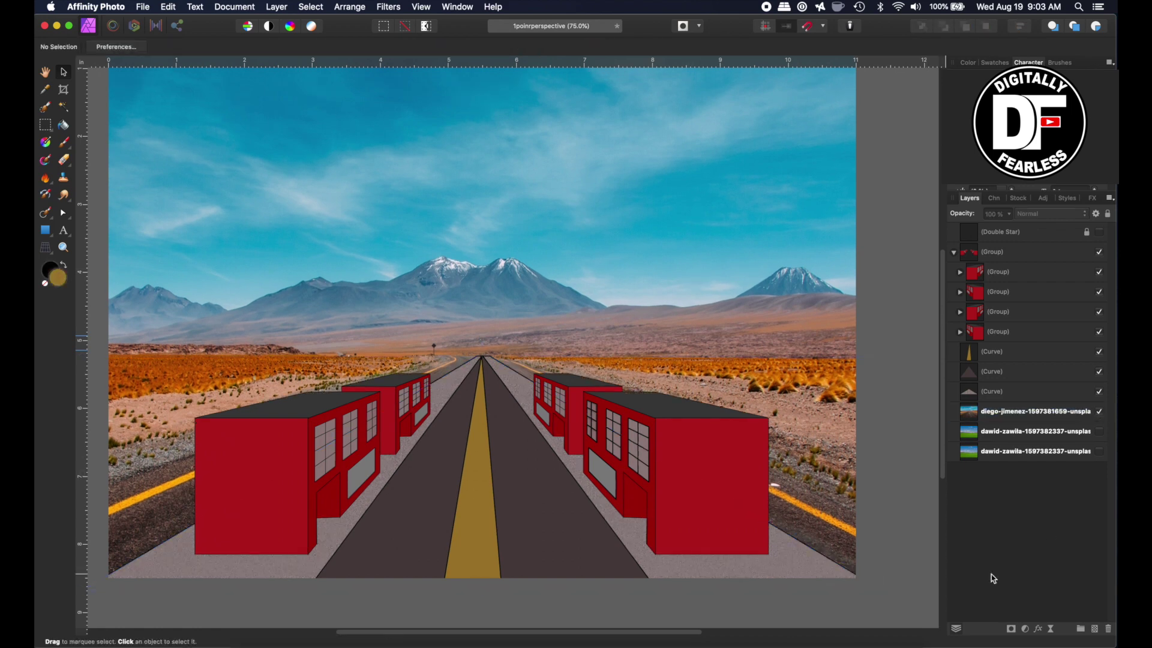